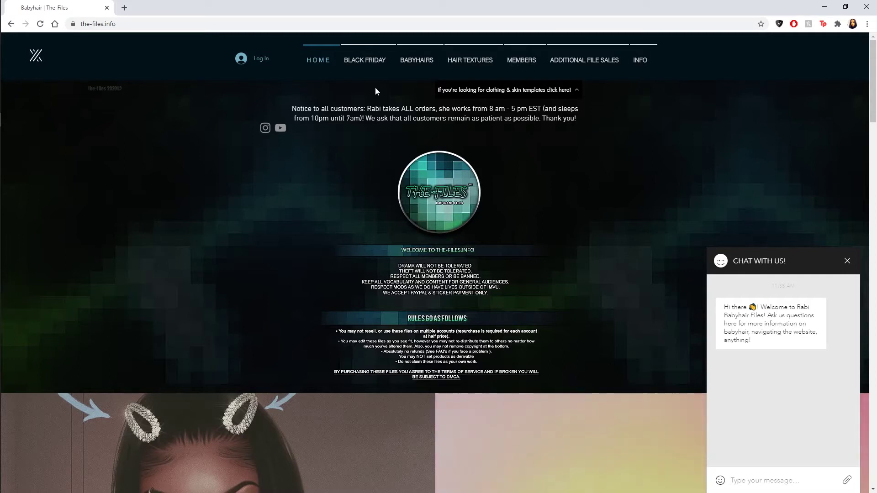
pyautogui.moveTo(368, 71)
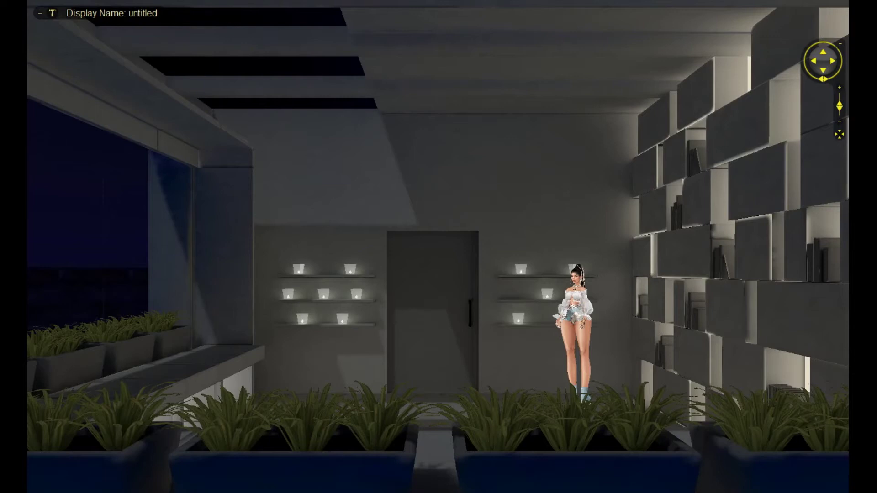
# - Frame the avatar's head and upper body in a frontal close-up in the 3D room
pyautogui.moveTo(552, 220); pyautogui.dragTo(691, 188)
pyautogui.scroll(5, 603, 183)
pyautogui.moveTo(490, 324); pyautogui.dragTo(418, 327)
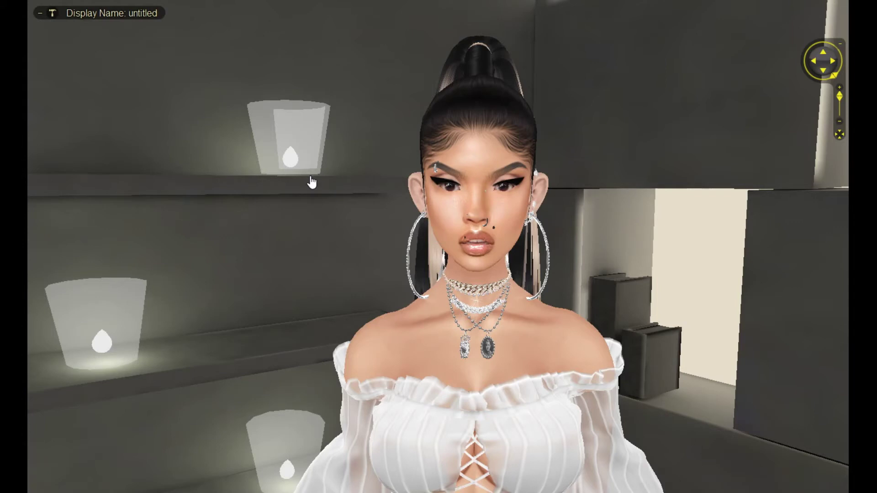
pyautogui.moveTo(240, 196)
pyautogui.mouseDown()
pyautogui.moveTo(249, 199)
pyautogui.moveTo(216, 217)
pyautogui.moveTo(266, 210)
pyautogui.moveTo(246, 198)
pyautogui.moveTo(235, 210)
pyautogui.moveTo(230, 205)
pyautogui.moveTo(246, 207)
pyautogui.moveTo(237, 200)
pyautogui.mouseUp()
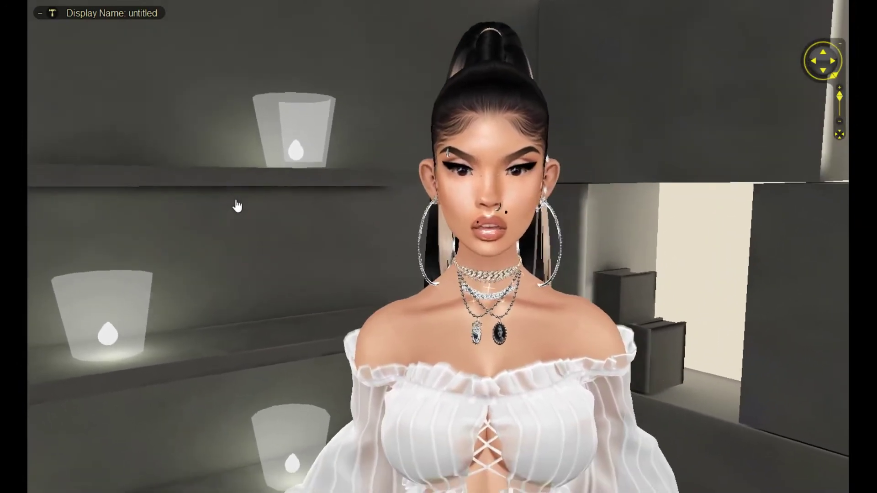
pyautogui.scroll(-5, 299, 196)
pyautogui.scroll(5, 440, 201)
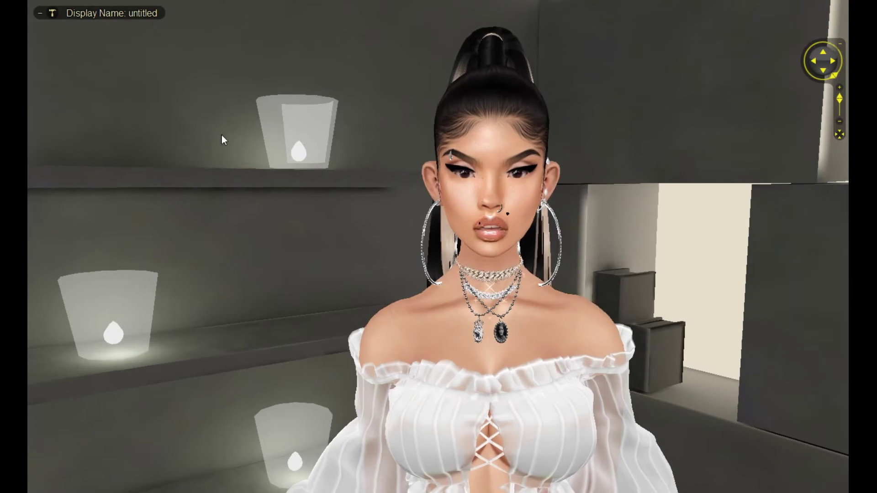
pyautogui.scroll(-5, 292, 119)
pyautogui.scroll(5, 291, 115)
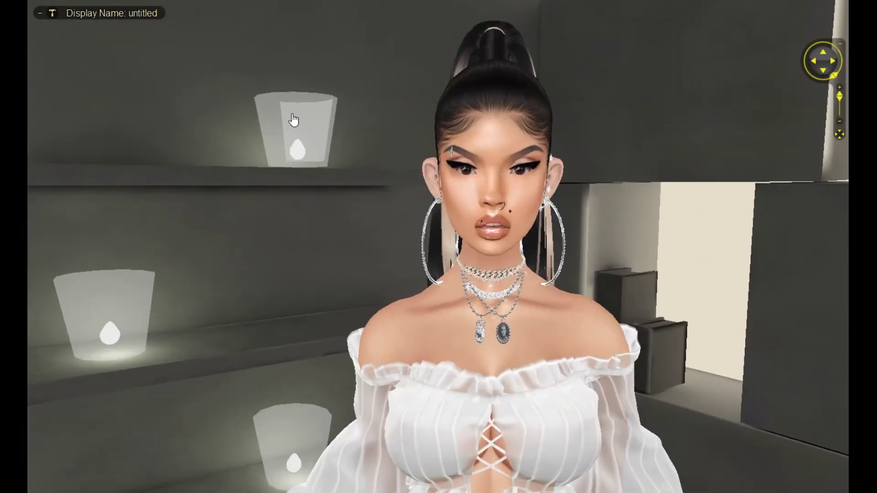
pyautogui.moveTo(216, 199); pyautogui.dragTo(198, 190)
pyautogui.click(235, 184)
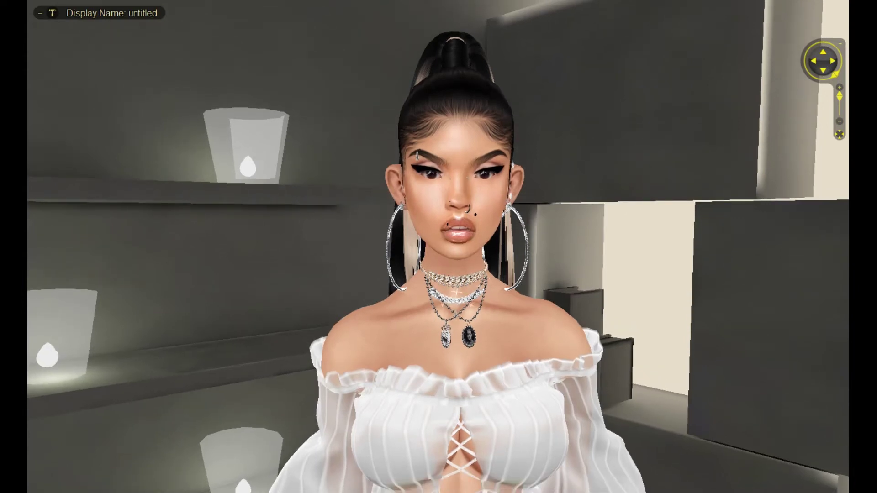
pyautogui.press('Escape')
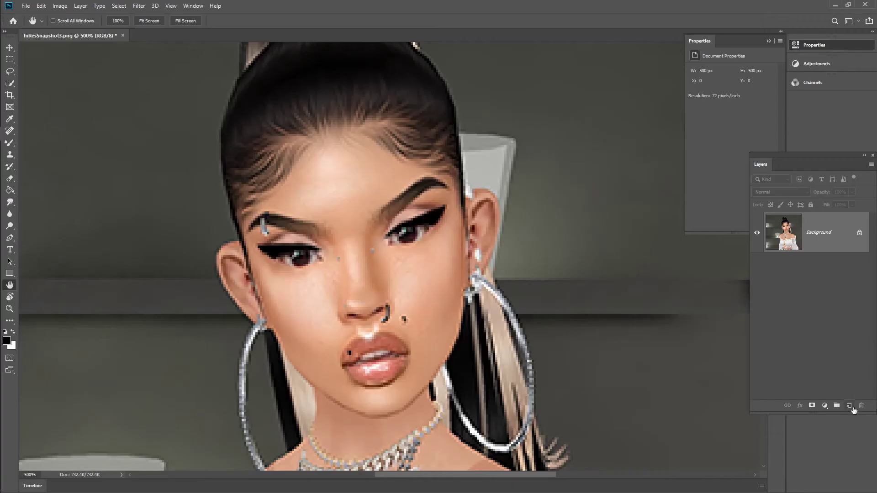
# - In Photoshop, add a new layer, sample the brown shadow under the chin and paint a palette swatch with the 25 px Mixer Brush
pyautogui.click(849, 406)
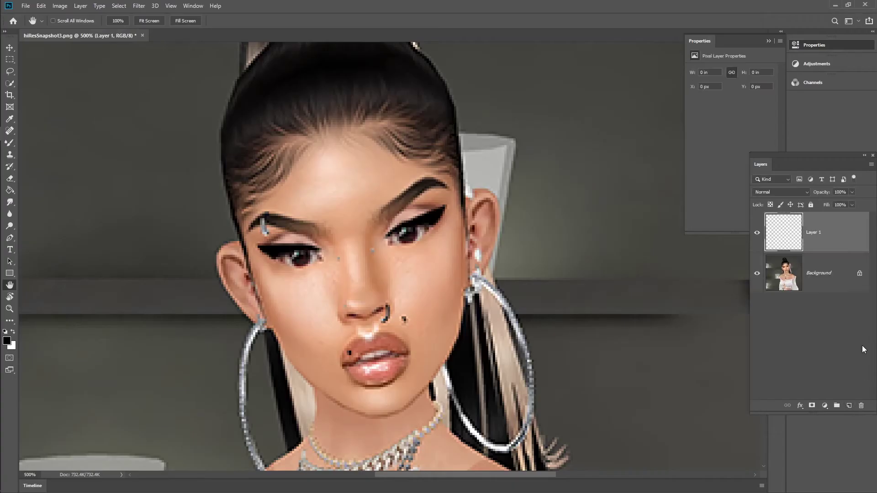
pyautogui.click(11, 120)
pyautogui.click(386, 416)
pyautogui.click(10, 143)
pyautogui.click(68, 21)
pyautogui.click(69, 122)
pyautogui.click(73, 13)
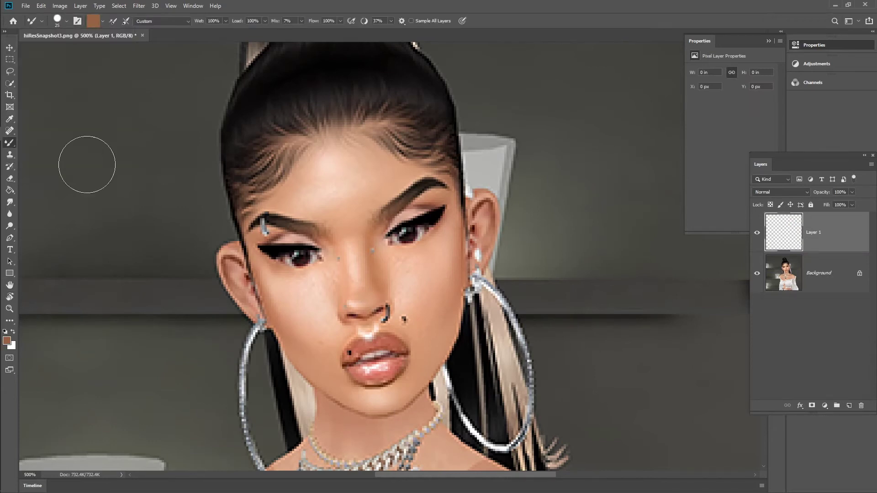
pyautogui.moveTo(94, 167); pyautogui.dragTo(82, 196)
# - Sample progressively lighter skin tones from the face up to the highlight above the lips, painting them as adjoining swatches
pyautogui.click(10, 119)
pyautogui.click(275, 315)
pyautogui.click(10, 143)
pyautogui.moveTo(125, 167)
pyautogui.mouseDown()
pyautogui.moveTo(120, 185)
pyautogui.moveTo(115, 165)
pyautogui.mouseUp()
pyautogui.click(10, 119)
pyautogui.click(9, 142)
pyautogui.moveTo(162, 187)
pyautogui.mouseDown()
pyautogui.moveTo(162, 163)
pyautogui.moveTo(186, 180)
pyautogui.moveTo(218, 163)
pyautogui.mouseUp()
pyautogui.click(10, 119)
pyautogui.click(264, 260)
pyautogui.click(10, 143)
pyautogui.click(10, 119)
pyautogui.click(369, 337)
pyautogui.click(9, 142)
# - Transform the row of swatches and place it on the empty background beside the hair, above the ear
pyautogui.click(41, 6)
pyautogui.click(81, 205)
pyautogui.moveTo(134, 173); pyautogui.dragTo(576, 96)
pyautogui.moveTo(485, 52); pyautogui.dragTo(551, 83)
pyautogui.moveTo(588, 111); pyautogui.dragTo(518, 98)
pyautogui.click(441, 22)
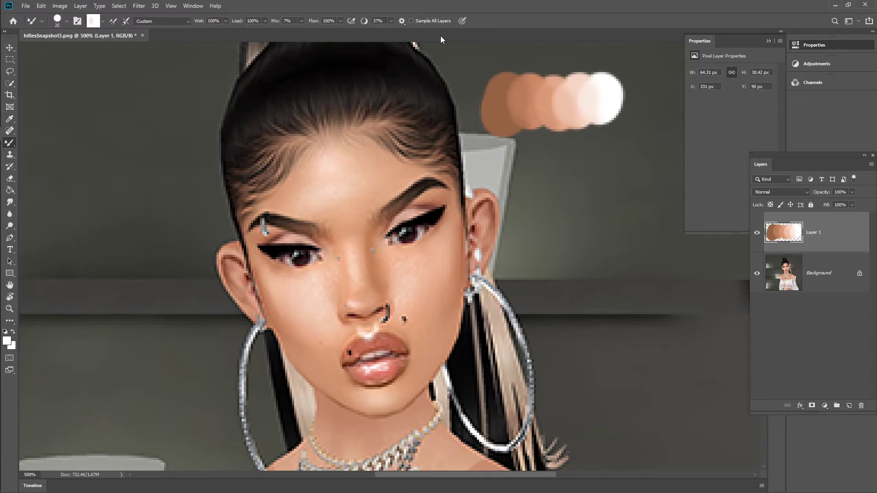
# - On a new layer, sample the dark brown at the nostril and paint a swatch at the dark end of the palette
pyautogui.click(849, 405)
pyautogui.click(757, 272)
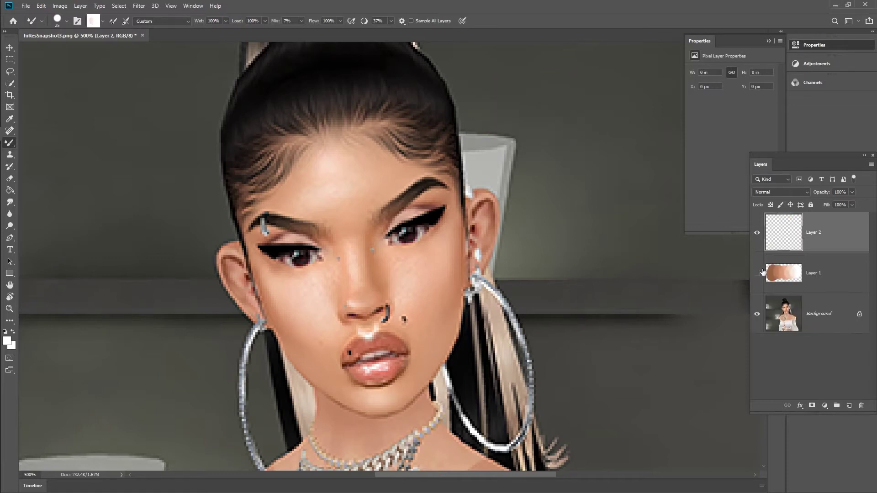
pyautogui.click(10, 119)
pyautogui.click(380, 311)
pyautogui.click(10, 142)
pyautogui.click(784, 273)
pyautogui.click(757, 273)
pyautogui.click(813, 232)
pyautogui.click(475, 106)
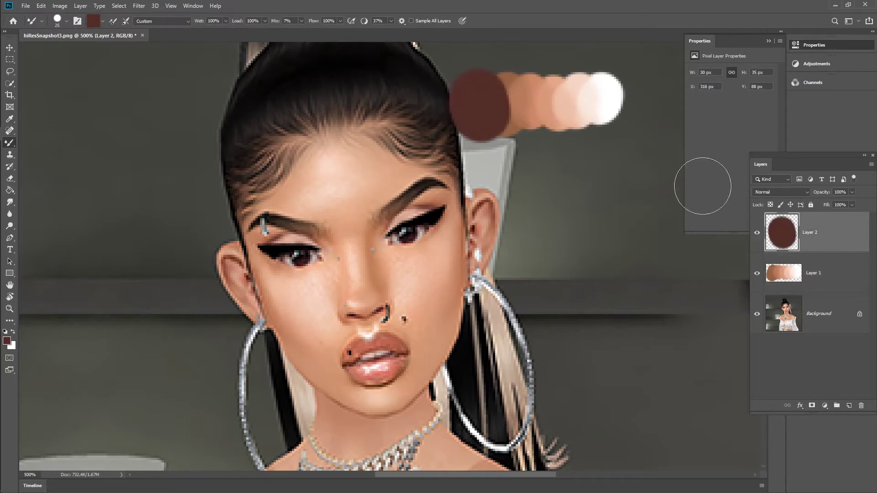
# - Move the dark swatch's layer beneath the other swatches, soften the overlap and merge the two palette layers
pyautogui.moveTo(784, 232); pyautogui.dragTo(783, 293)
pyautogui.click(9, 214)
pyautogui.click(822, 237)
pyautogui.moveTo(482, 105); pyautogui.dragTo(491, 95)
pyautogui.rightClick(848, 245)
pyautogui.click(754, 376)
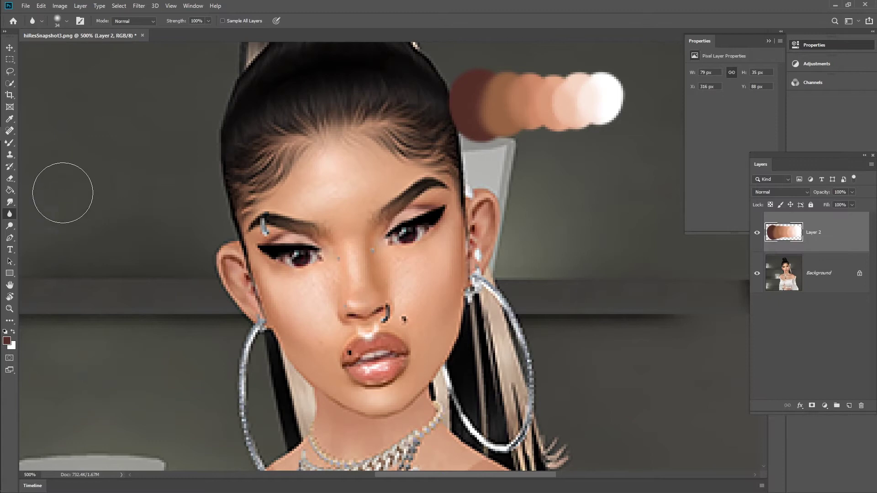
# - Sample the medium brown from the palette and add a new layer for painting on the face
pyautogui.click(10, 119)
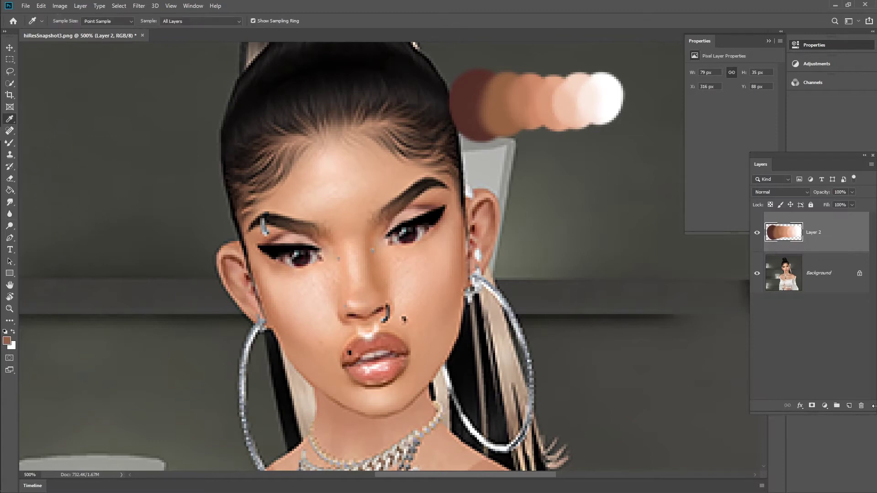
pyautogui.click(849, 405)
pyautogui.hotkey('ctrl', '+')
pyautogui.hotkey('ctrl', '+')
# - Collapse the Properties panel and dock the Layers panel below Channels
pyautogui.click(769, 41)
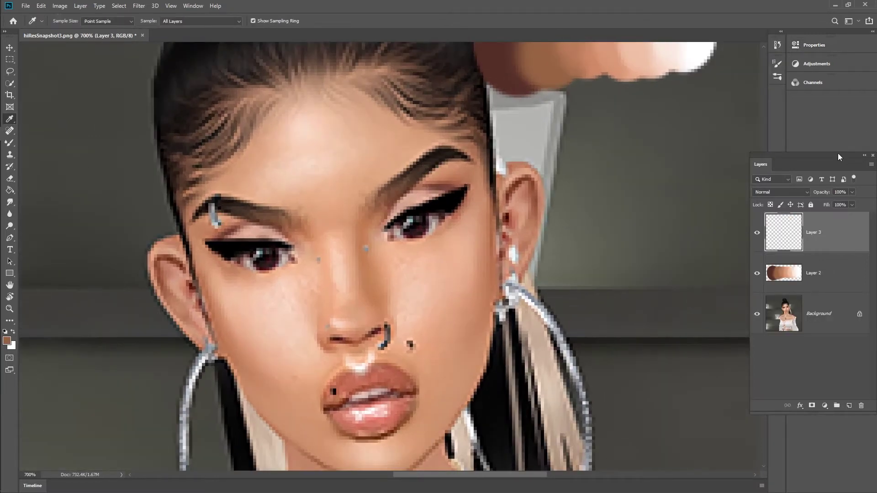
pyautogui.moveTo(839, 156); pyautogui.dragTo(843, 91)
pyautogui.click(843, 95)
pyautogui.moveTo(747, 78); pyautogui.dragTo(845, 88)
pyautogui.click(842, 95)
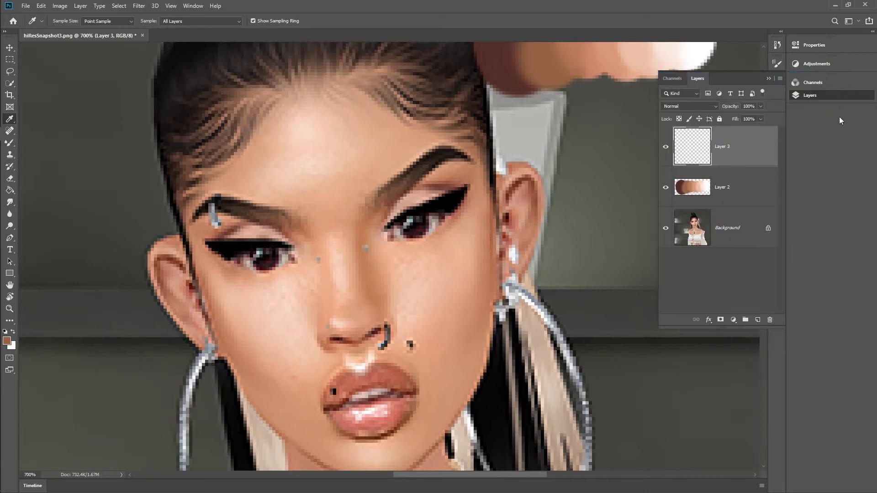
# - Open a second view of hiResSnapshot3.png as a small floating reference window and move the Layers panel clear of it
pyautogui.click(192, 5)
pyautogui.moveTo(215, 16)
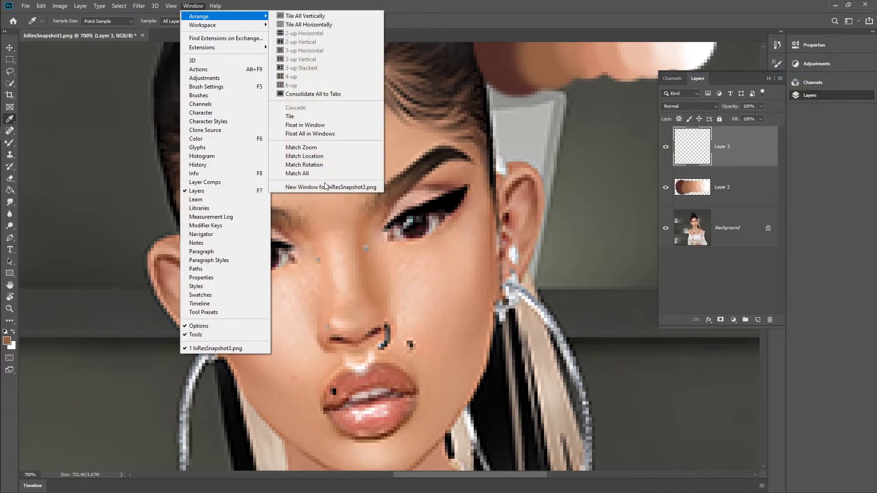
pyautogui.click(346, 188)
pyautogui.moveTo(210, 35); pyautogui.dragTo(669, 247)
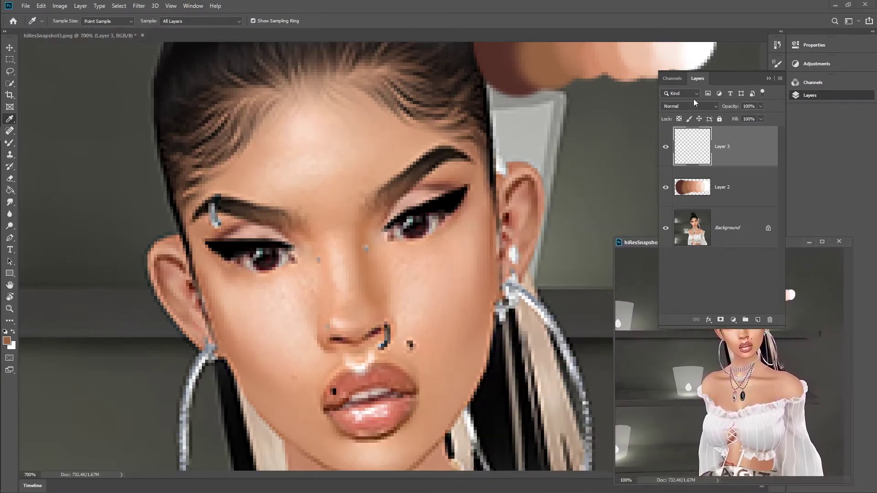
pyautogui.moveTo(728, 75); pyautogui.dragTo(727, 17)
pyautogui.moveTo(726, 9); pyautogui.dragTo(728, 10)
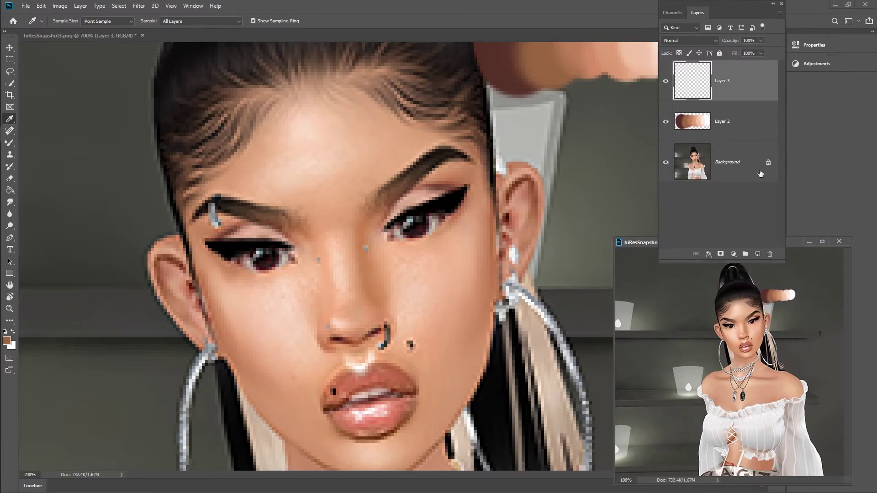
pyautogui.moveTo(800, 245); pyautogui.dragTo(786, 231)
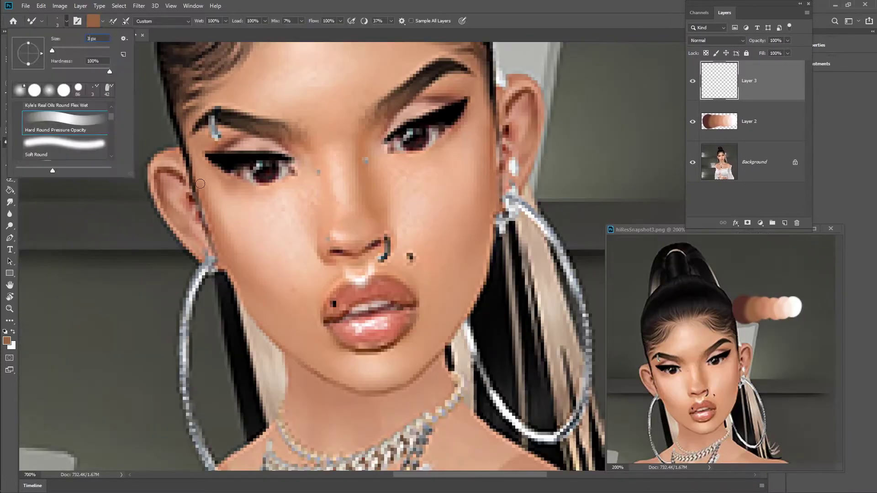
# - Choose the Kyle's Real Oils Round Flex Wet brush at 4 px and set its smoothing to 78%
pyautogui.click(76, 75)
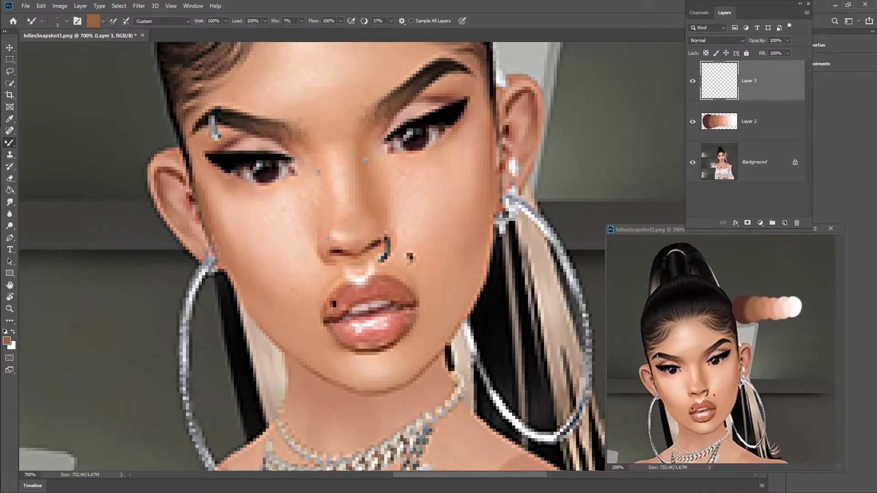
pyautogui.click(67, 21)
pyautogui.moveTo(111, 116); pyautogui.dragTo(110, 122)
pyautogui.doubleClick(68, 129)
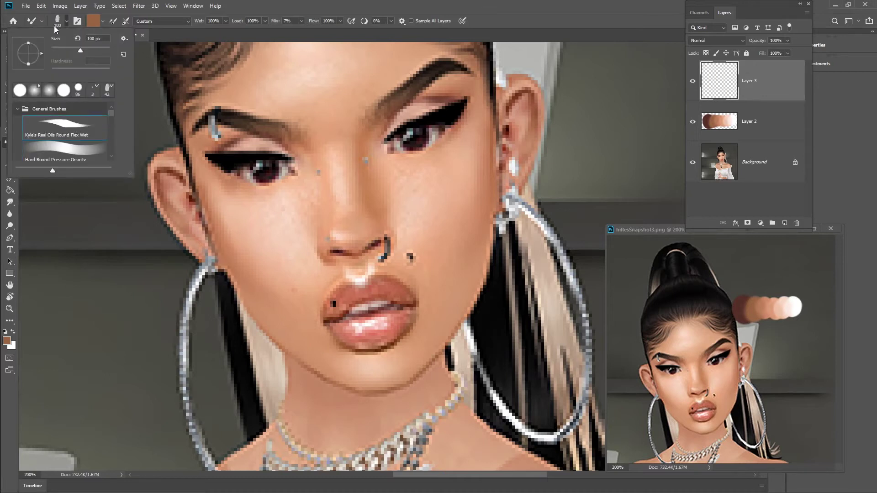
pyautogui.click(391, 21)
pyautogui.moveTo(256, 87)
pyautogui.mouseDown()
pyautogui.moveTo(293, 238)
pyautogui.moveTo(511, 205)
pyautogui.mouseUp()
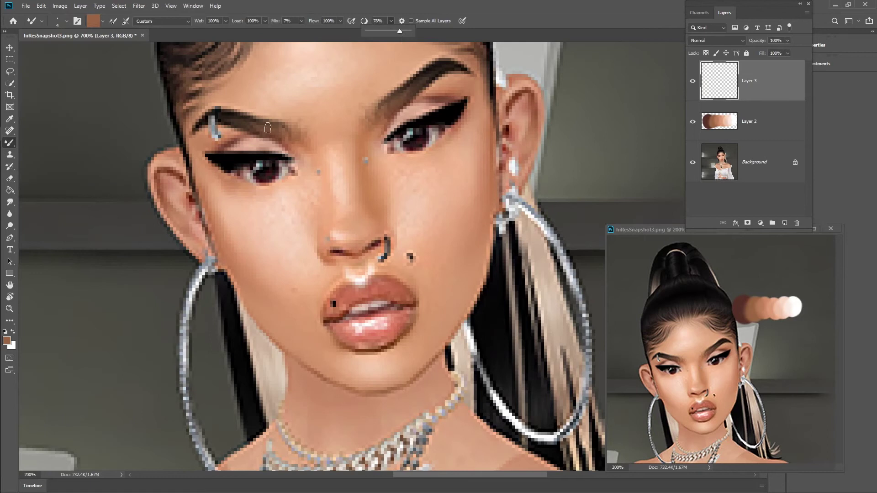
pyautogui.moveTo(274, 121); pyautogui.dragTo(346, 249)
pyautogui.hotkey('ctrl', 'z')
pyautogui.click(5, 332)
# - Sample the medium brown again and paint a thin contour line along the lower jaw and chin
pyautogui.moveTo(78, 277)
pyautogui.mouseDown()
pyautogui.moveTo(346, 189)
pyautogui.moveTo(356, 301)
pyautogui.moveTo(392, 309)
pyautogui.mouseUp()
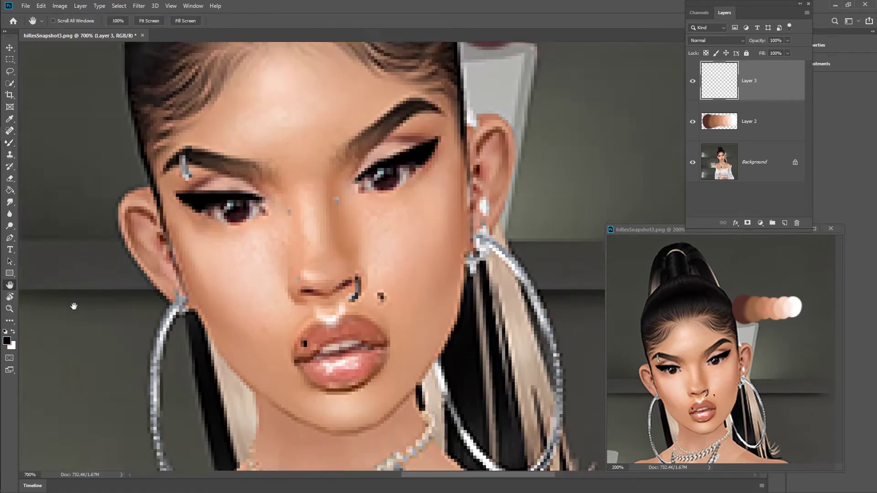
pyautogui.press('i')
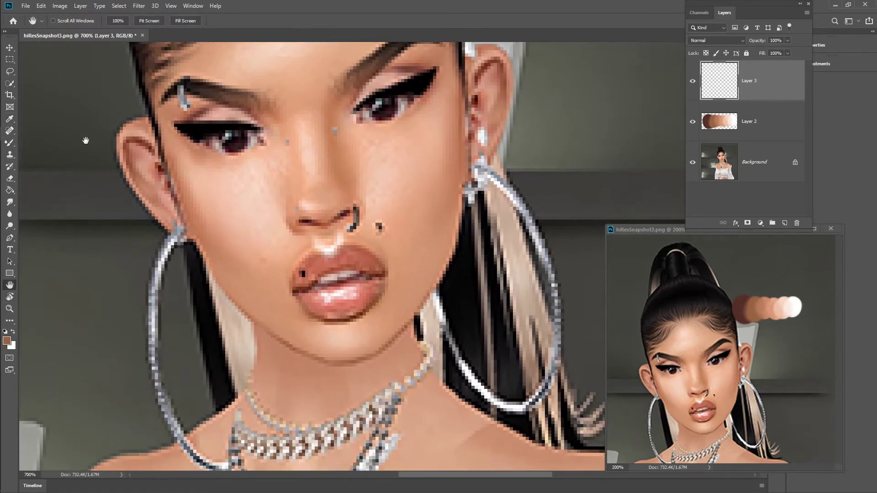
pyautogui.press('b')
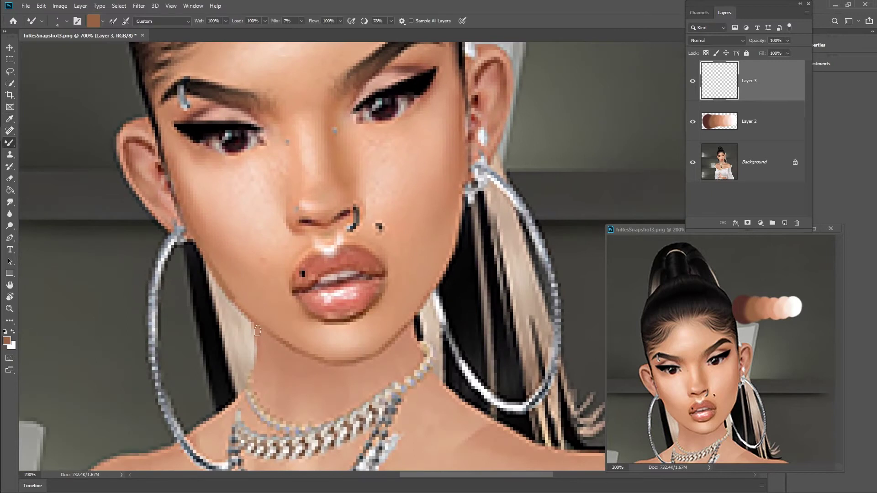
pyautogui.moveTo(312, 359); pyautogui.dragTo(320, 362)
# - Set the brush smoothing to 67% and paint the contour down the opposite side of the face to the jaw, redoing one stroke
pyautogui.click(391, 21)
pyautogui.click(389, 32)
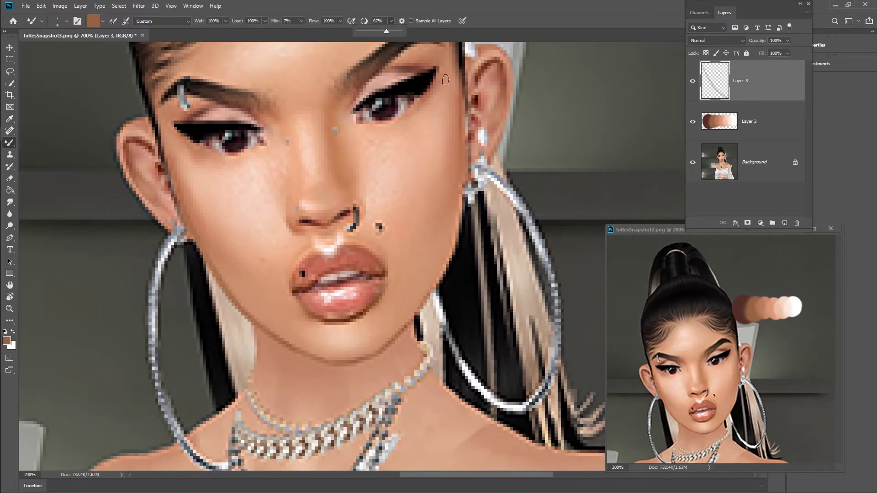
pyautogui.click(457, 74)
pyautogui.moveTo(460, 151)
pyautogui.mouseDown()
pyautogui.moveTo(435, 249)
pyautogui.moveTo(459, 253)
pyautogui.moveTo(458, 164)
pyautogui.moveTo(468, 138)
pyautogui.moveTo(458, 48)
pyautogui.moveTo(460, 230)
pyautogui.moveTo(399, 341)
pyautogui.mouseUp()
pyautogui.hotkey('ctrl', 'z')
pyautogui.moveTo(461, 247); pyautogui.dragTo(380, 354)
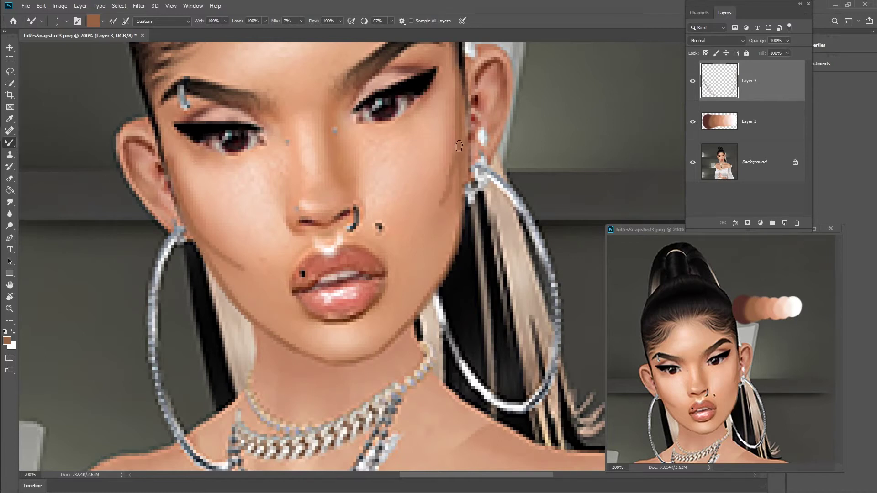
# - Soften the brown contour strokes on both cheeks with the Blur tool at 12 px
pyautogui.click(9, 214)
pyautogui.click(66, 21)
pyautogui.click(250, 269)
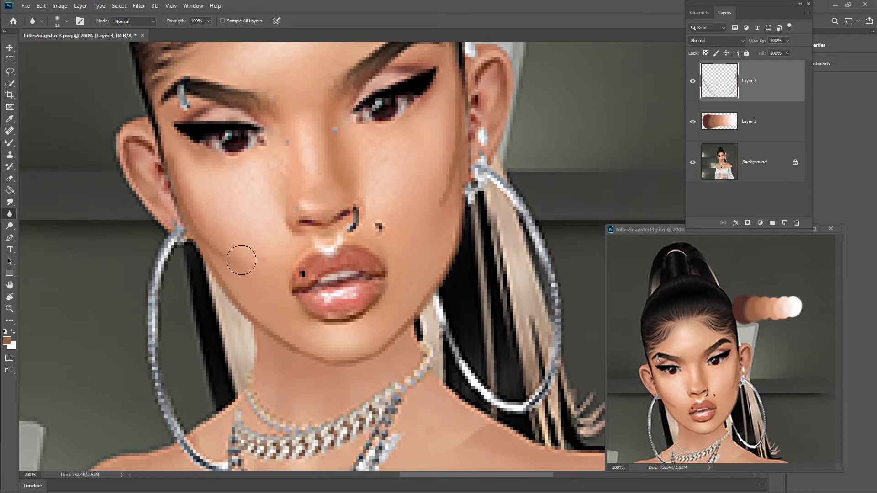
pyautogui.moveTo(444, 160); pyautogui.dragTo(447, 101)
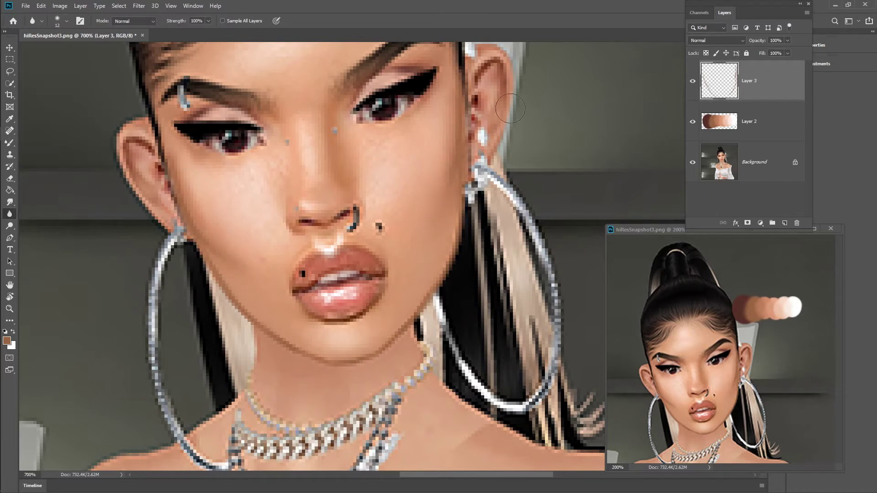
# - Add a new layer and paint medium brown contour strokes down the shaded side of the nose to the nostril
pyautogui.click(785, 223)
pyautogui.click(10, 142)
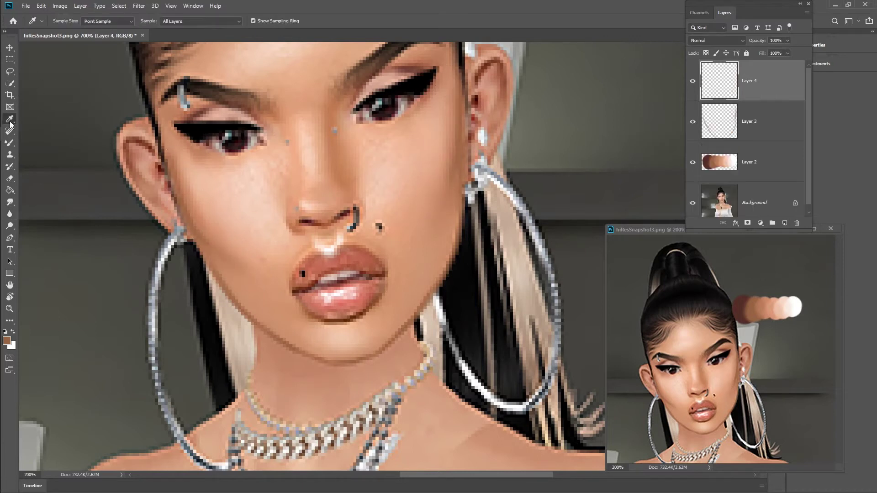
pyautogui.moveTo(313, 227); pyautogui.dragTo(325, 225)
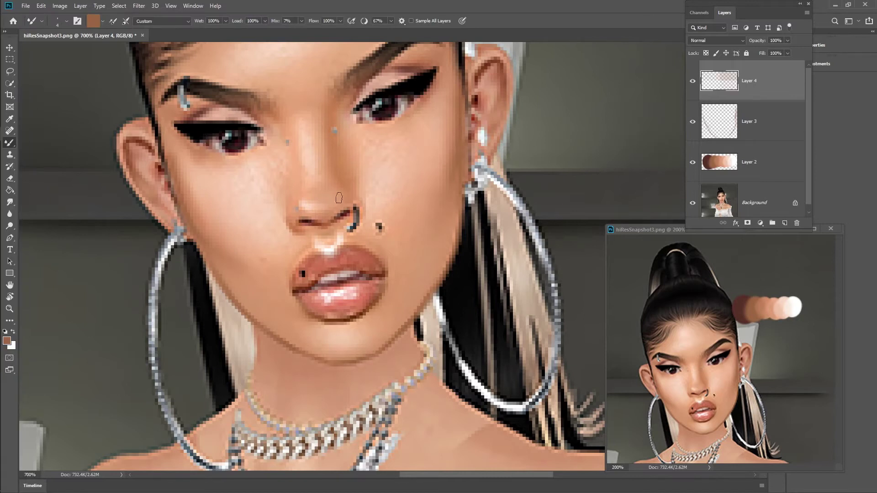
pyautogui.moveTo(324, 159)
pyautogui.mouseDown()
pyautogui.moveTo(350, 201)
pyautogui.moveTo(329, 216)
pyautogui.mouseUp()
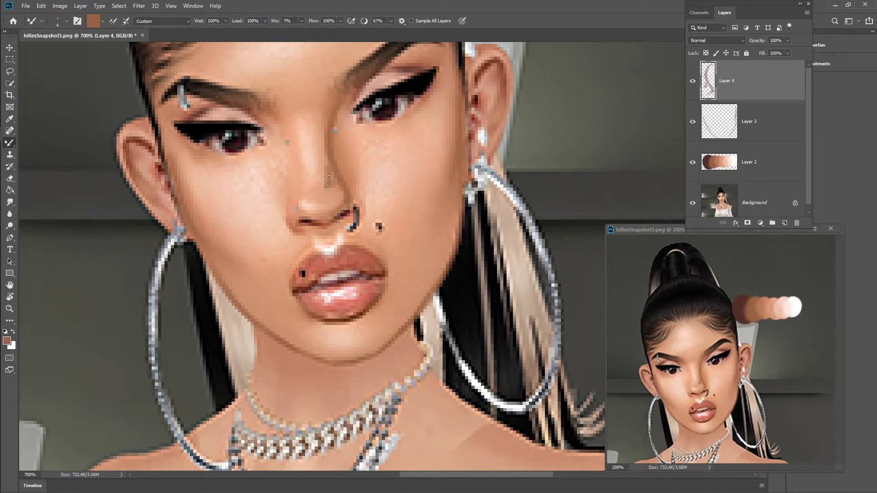
pyautogui.moveTo(338, 133); pyautogui.dragTo(368, 186)
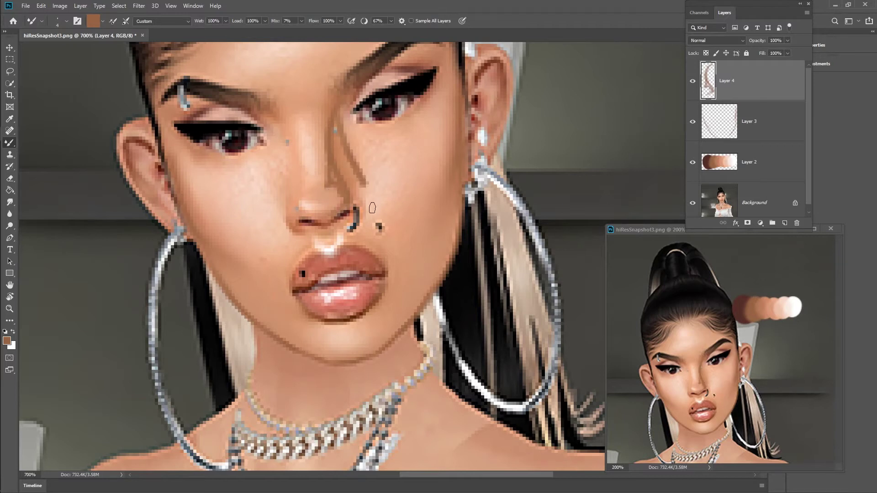
pyautogui.moveTo(330, 131); pyautogui.dragTo(358, 215)
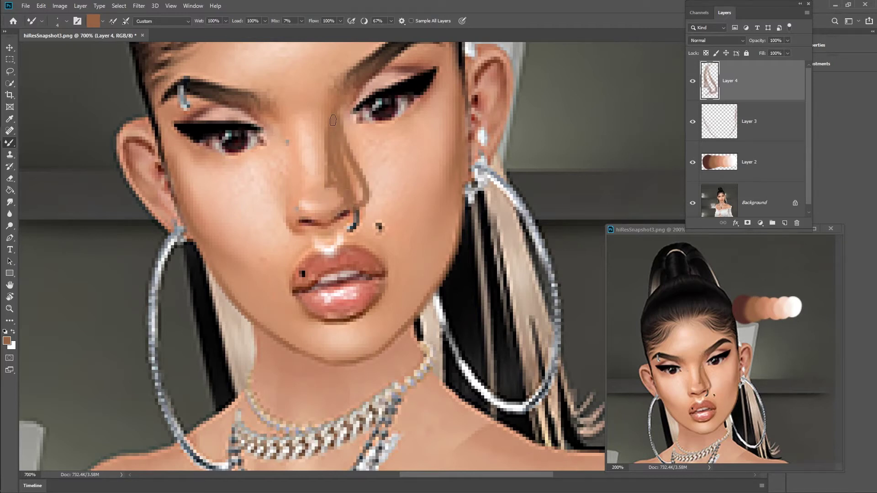
# - Blur the brown nose contour and merge its layer down at 57% opacity
pyautogui.click(10, 213)
pyautogui.moveTo(329, 109)
pyautogui.mouseDown()
pyautogui.moveTo(321, 184)
pyautogui.moveTo(342, 197)
pyautogui.mouseUp()
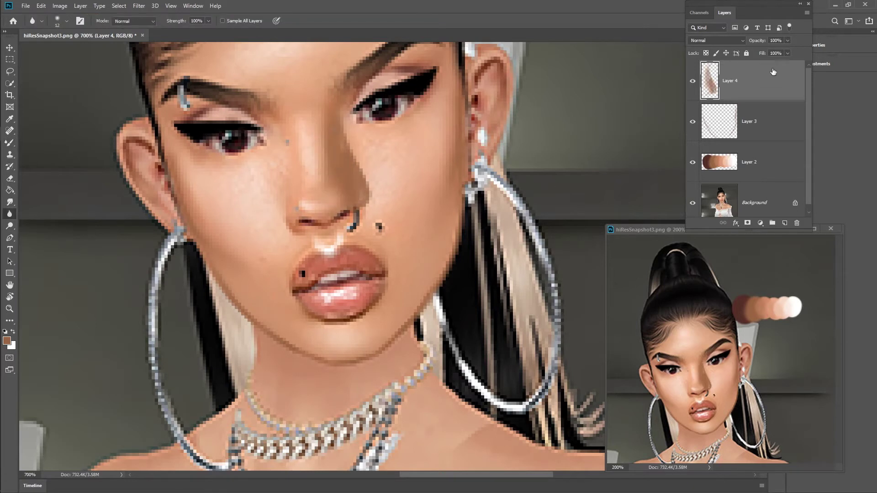
pyautogui.rightClick(750, 93)
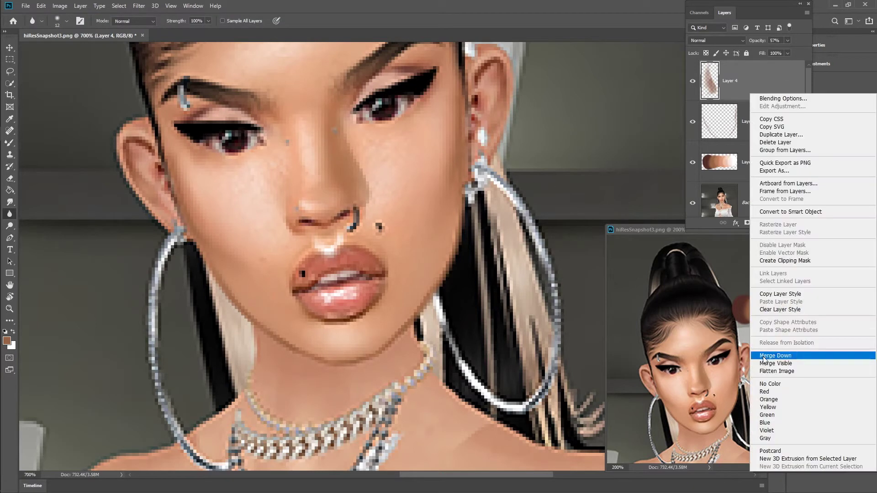
pyautogui.click(772, 150)
# - Move the skin-tone palette on Layer 2 onto the avatar's forehead, close to the area being painted
pyautogui.press('i')
pyautogui.click(10, 286)
pyautogui.click(751, 122)
pyautogui.moveTo(113, 222); pyautogui.dragTo(73, 366)
pyautogui.click(10, 47)
pyautogui.moveTo(468, 69); pyautogui.dragTo(215, 138)
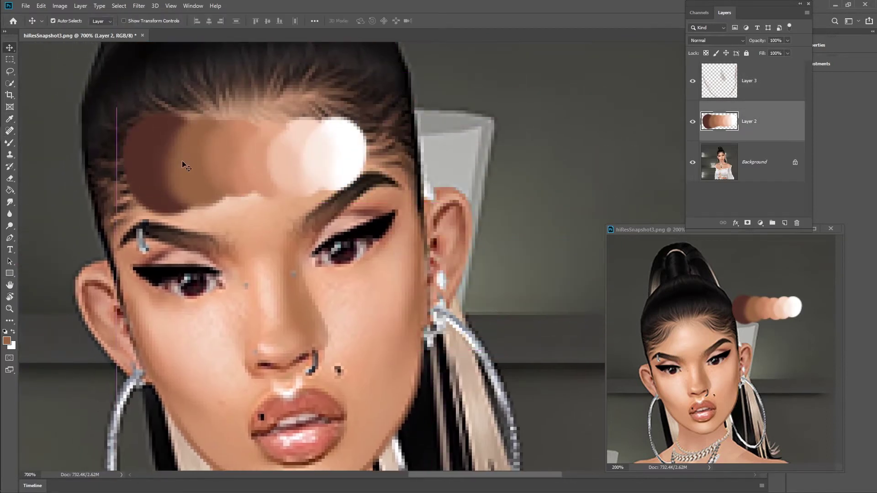
pyautogui.press('h')
pyautogui.moveTo(159, 337); pyautogui.dragTo(269, 286)
# - Sample the light peach from the palette and paint a highlight on the earring-side cheek under the pierced brow, on a new layer
pyautogui.click(10, 119)
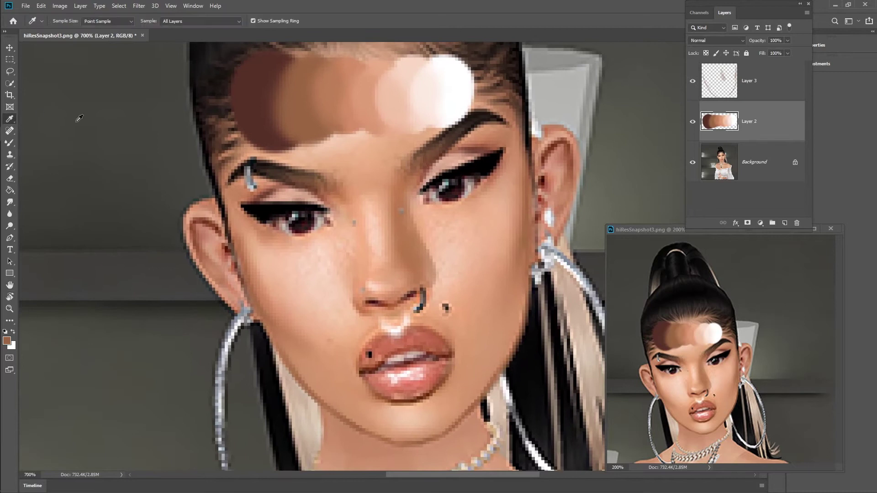
pyautogui.click(754, 96)
pyautogui.click(785, 223)
pyautogui.click(9, 142)
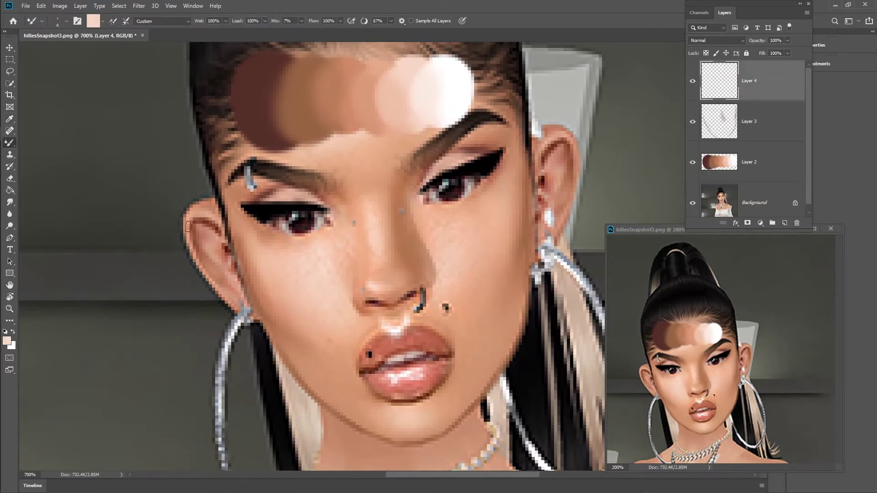
pyautogui.moveTo(251, 277)
pyautogui.mouseDown()
pyautogui.moveTo(315, 337)
pyautogui.moveTo(227, 191)
pyautogui.moveTo(249, 207)
pyautogui.moveTo(250, 228)
pyautogui.moveTo(324, 260)
pyautogui.moveTo(274, 233)
pyautogui.moveTo(320, 245)
pyautogui.moveTo(240, 218)
pyautogui.moveTo(240, 241)
pyautogui.moveTo(261, 270)
pyautogui.moveTo(274, 238)
pyautogui.moveTo(269, 283)
pyautogui.moveTo(252, 228)
pyautogui.moveTo(235, 212)
pyautogui.moveTo(257, 237)
pyautogui.moveTo(298, 309)
pyautogui.moveTo(299, 335)
pyautogui.moveTo(313, 347)
pyautogui.moveTo(295, 293)
pyautogui.moveTo(305, 272)
pyautogui.moveTo(252, 227)
pyautogui.moveTo(228, 226)
pyautogui.moveTo(228, 193)
pyautogui.moveTo(267, 226)
pyautogui.mouseUp()
# - Soften the peach cheek highlight with the Blur tool and lower its layer opacity to 33%
pyautogui.click(66, 22)
pyautogui.click(78, 90)
pyautogui.click(391, 22)
pyautogui.click(10, 214)
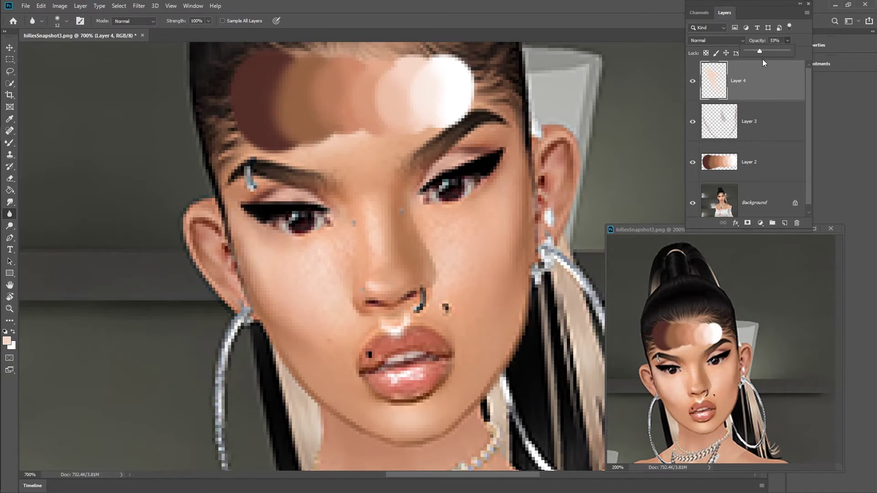
# - Paint a peach highlight along the lower cheek and jaw on a new layer, then blur it and set its opacity to 38%
pyautogui.hotkey('ctrl', 'shift', 'alt', 'n')
pyautogui.click(8, 144)
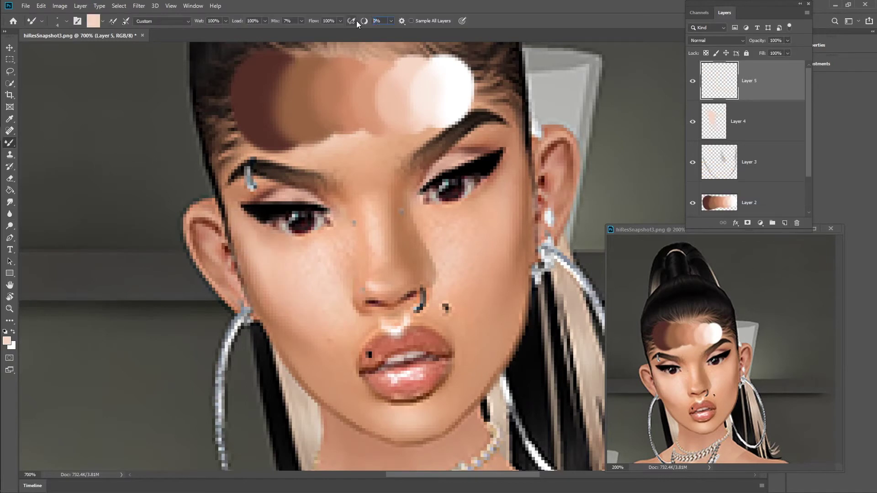
pyautogui.moveTo(297, 365); pyautogui.dragTo(371, 425)
pyautogui.moveTo(281, 344); pyautogui.dragTo(401, 441)
pyautogui.press('r')
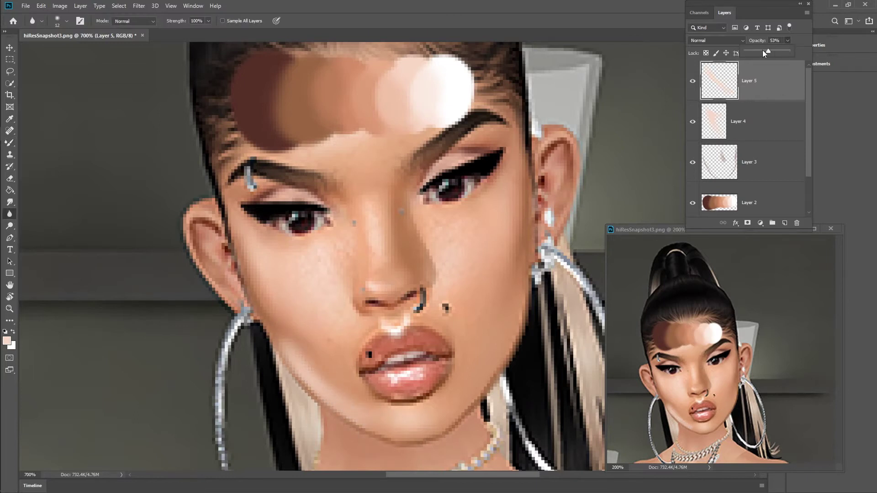
pyautogui.moveTo(763, 51); pyautogui.dragTo(764, 50)
# - Merge Layers 3, 4 and 5 into one shading layer and toggle its visibility to compare the result
pyautogui.click(772, 163)
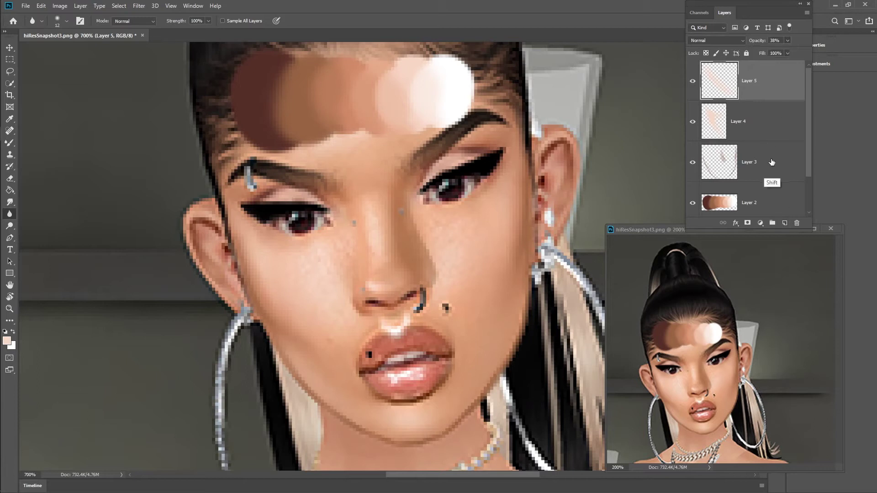
pyautogui.rightClick(771, 160)
pyautogui.click(662, 380)
pyautogui.click(693, 81)
pyautogui.click(693, 81)
pyautogui.click(692, 81)
# - Sample the medium brown and paint a broad contour from the temple into the cheek hollow on the beauty-mark side, on a new layer
pyautogui.click(785, 223)
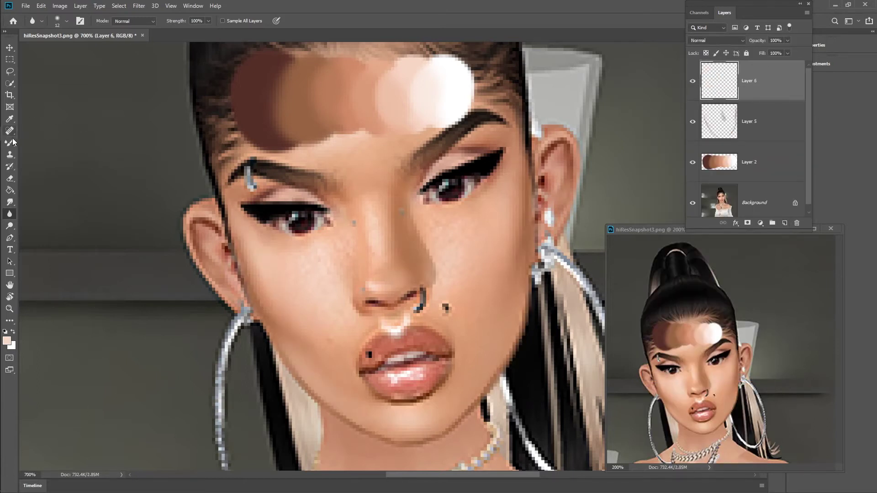
pyautogui.press('i')
pyautogui.click(309, 90)
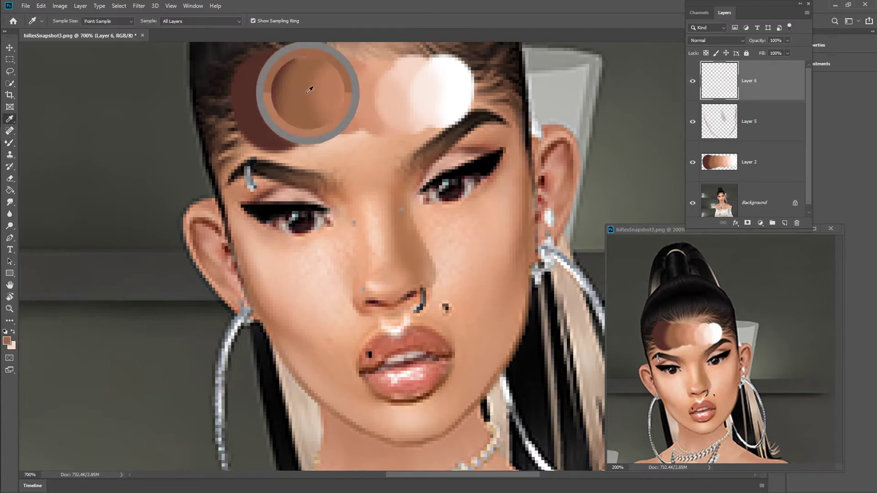
pyautogui.press('b')
pyautogui.moveTo(518, 141)
pyautogui.mouseDown()
pyautogui.moveTo(518, 213)
pyautogui.moveTo(493, 305)
pyautogui.moveTo(521, 233)
pyautogui.moveTo(515, 286)
pyautogui.moveTo(495, 309)
pyautogui.mouseUp()
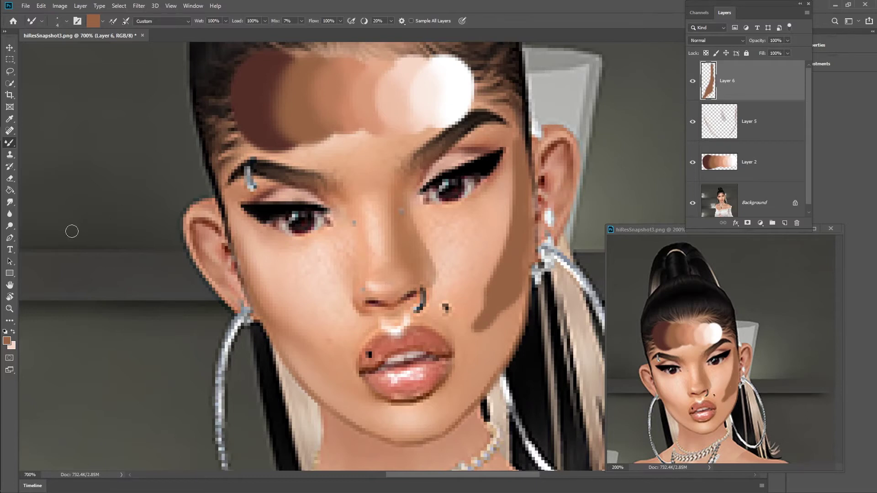
# - Blur the brown cheek contour and merge its layer down at 29% opacity
pyautogui.click(9, 214)
pyautogui.moveTo(515, 133)
pyautogui.mouseDown()
pyautogui.moveTo(496, 267)
pyautogui.moveTo(508, 264)
pyautogui.moveTo(457, 344)
pyautogui.mouseUp()
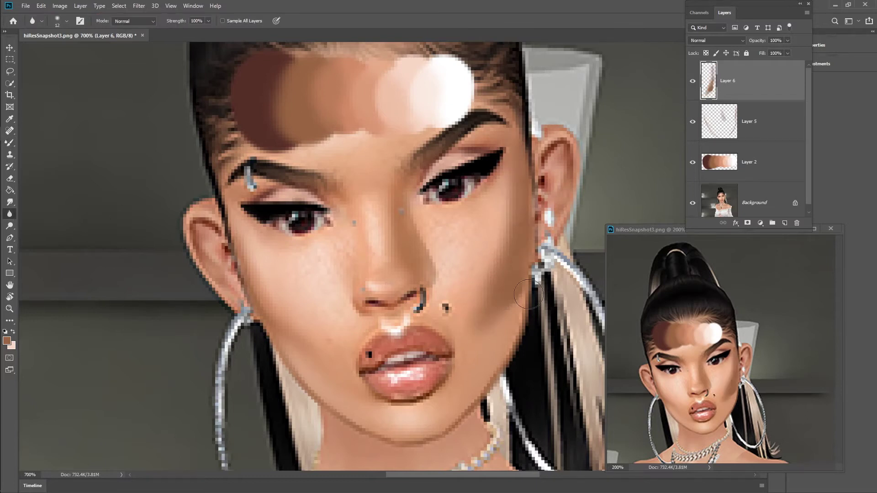
pyautogui.click(788, 40)
pyautogui.moveTo(791, 50); pyautogui.dragTo(761, 49)
pyautogui.rightClick(770, 84)
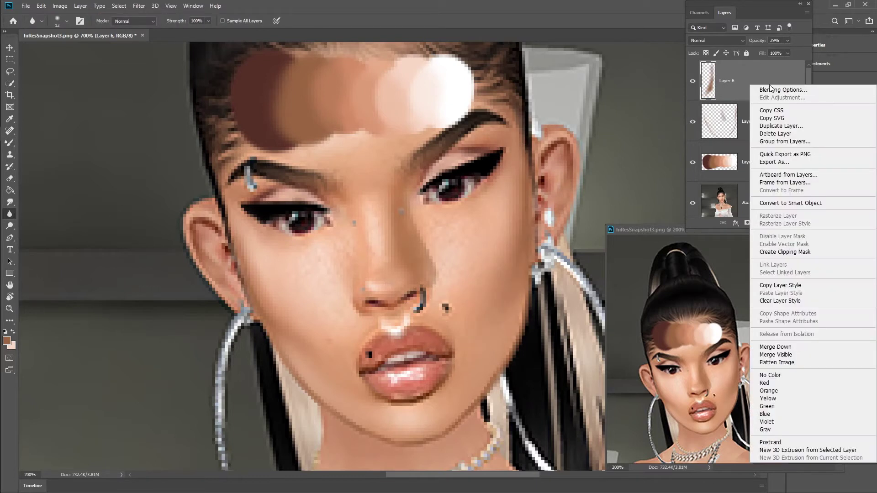
pyautogui.click(781, 347)
# - Switch to the light peach and paint a highlight along the jaw on the beauty-mark side, on a new layer
pyautogui.click(785, 223)
pyautogui.click(10, 143)
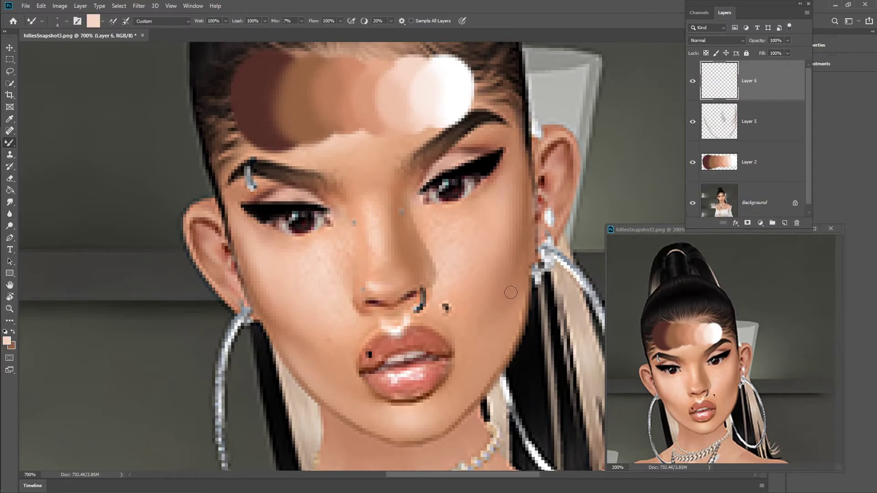
pyautogui.click(67, 21)
pyautogui.click(351, 21)
pyautogui.moveTo(523, 278)
pyautogui.mouseDown()
pyautogui.moveTo(470, 395)
pyautogui.moveTo(520, 309)
pyautogui.mouseUp()
# - Blend the peach jaw highlight with the Smudge tool and merge its layer down at 22% opacity
pyautogui.click(10, 214)
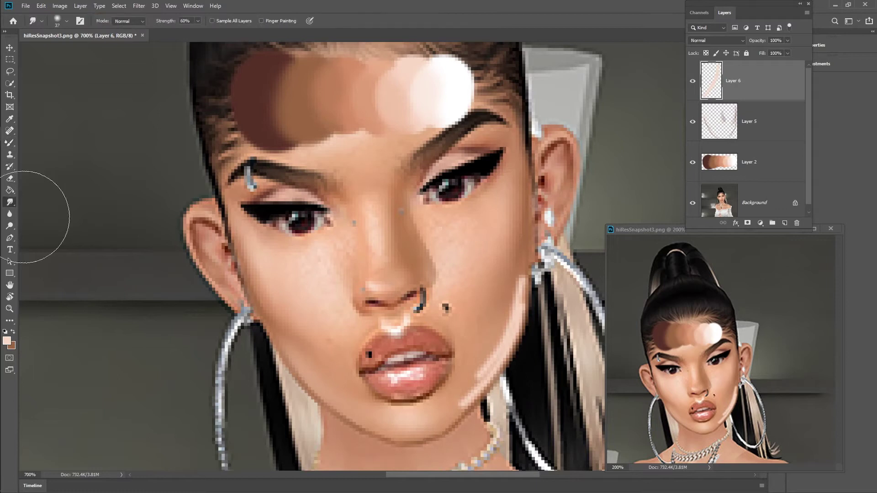
pyautogui.click(10, 202)
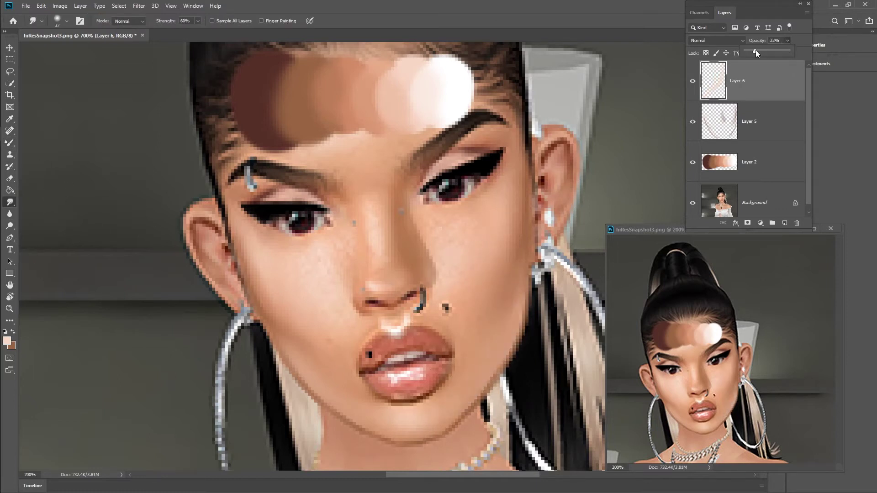
pyautogui.rightClick(766, 81)
pyautogui.click(792, 248)
# - On a new layer, paint thin peach lines down the cheek and along the jaw with a 1 px brush at 74% smoothing
pyautogui.click(785, 223)
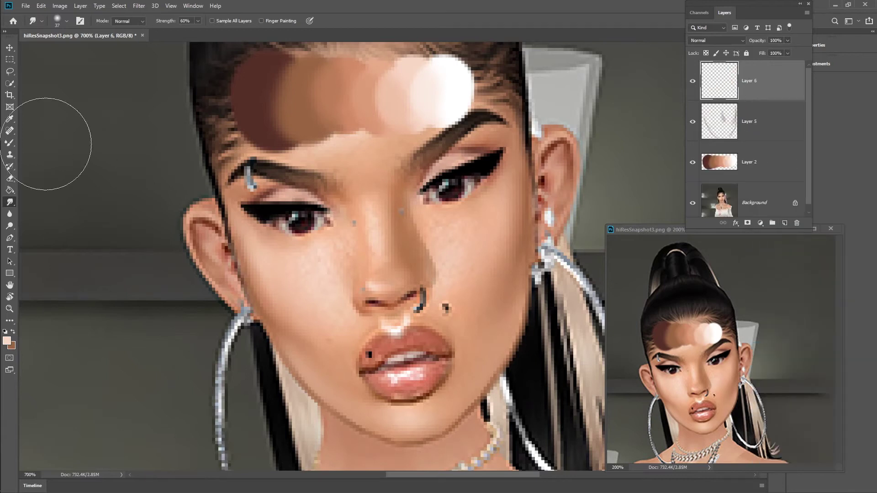
pyautogui.press('b')
pyautogui.click(67, 21)
pyautogui.moveTo(65, 51); pyautogui.dragTo(50, 51)
pyautogui.click(391, 21)
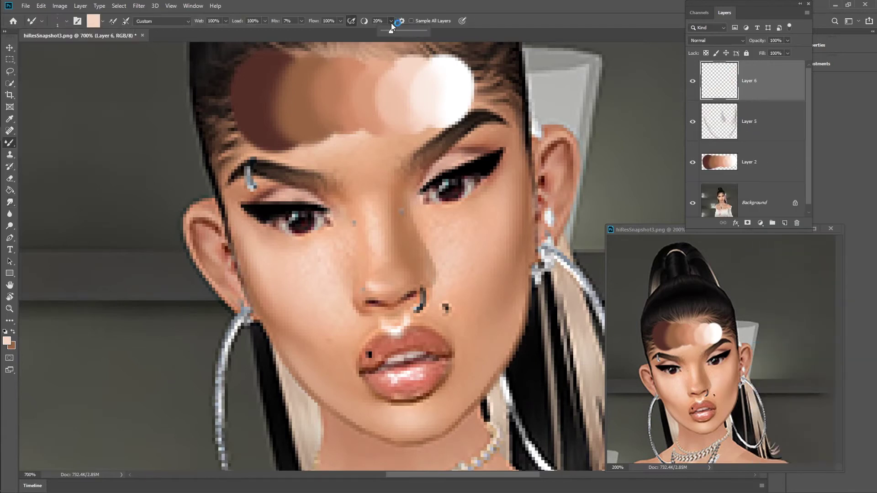
pyautogui.moveTo(226, 199); pyautogui.dragTo(231, 224)
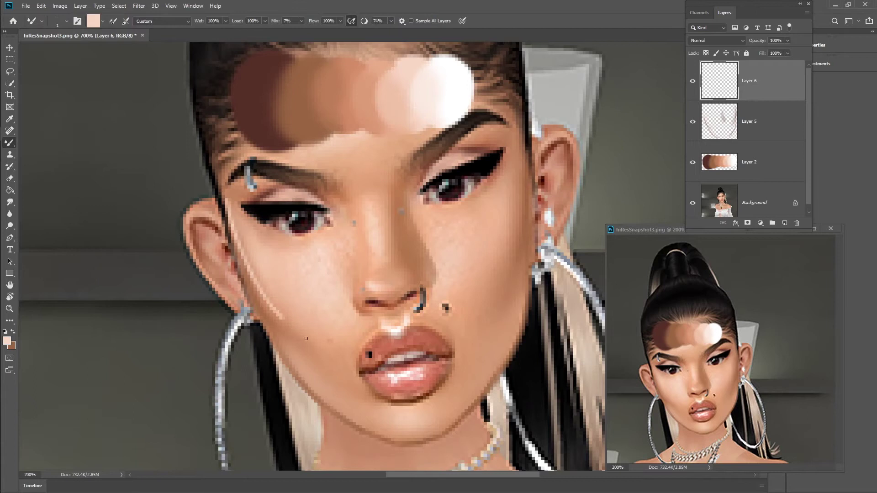
pyautogui.moveTo(306, 339); pyautogui.dragTo(284, 318)
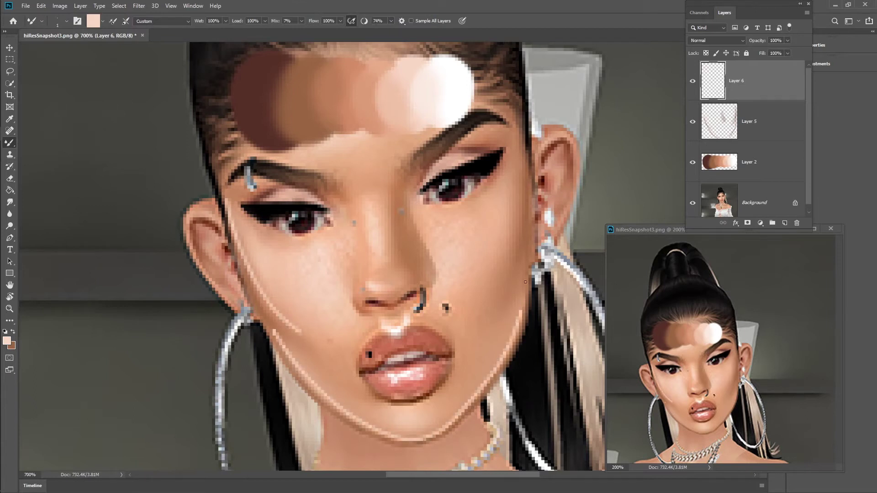
# - Extend the thin peach lines up the face edge and cheekbone on the beauty-mark side, redoing one stroke
pyautogui.moveTo(523, 240); pyautogui.dragTo(523, 236)
pyautogui.moveTo(523, 204); pyautogui.dragTo(510, 230)
pyautogui.hotkey('ctrl', 'z')
pyautogui.moveTo(521, 142); pyautogui.dragTo(523, 148)
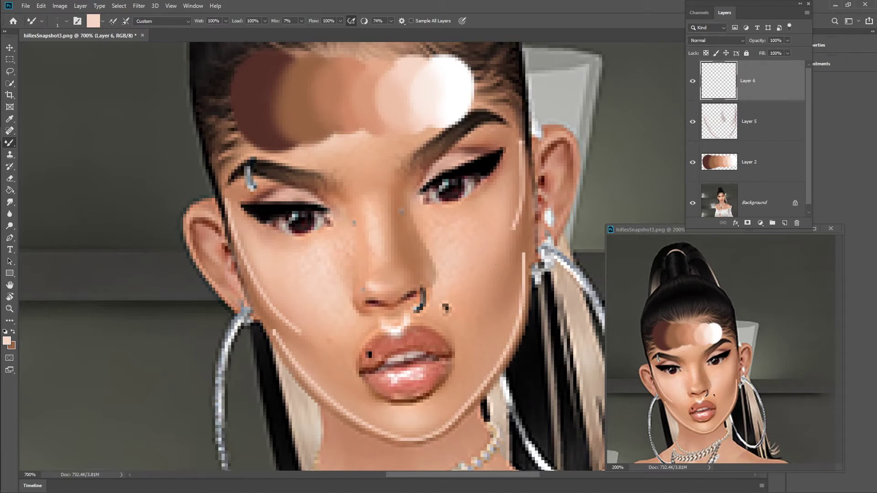
# - Blur the thin peach highlight lines and merge their layer down at 38% opacity
pyautogui.click(9, 214)
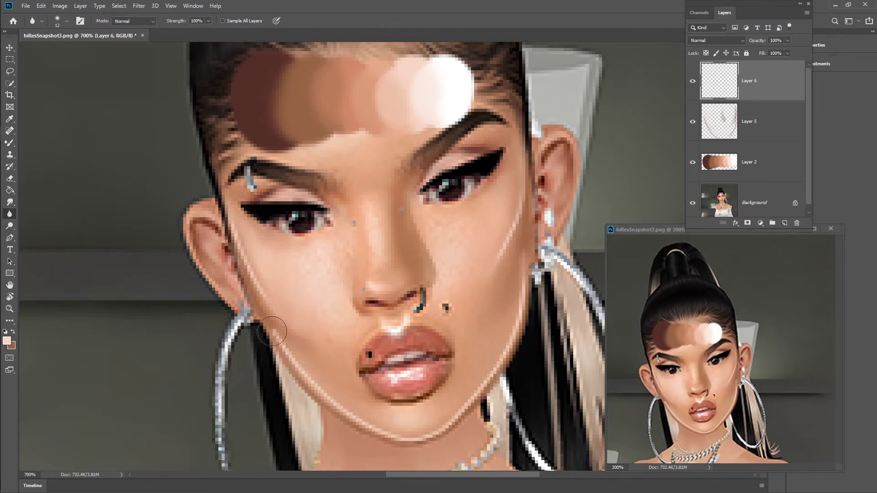
pyautogui.moveTo(772, 50); pyautogui.dragTo(761, 51)
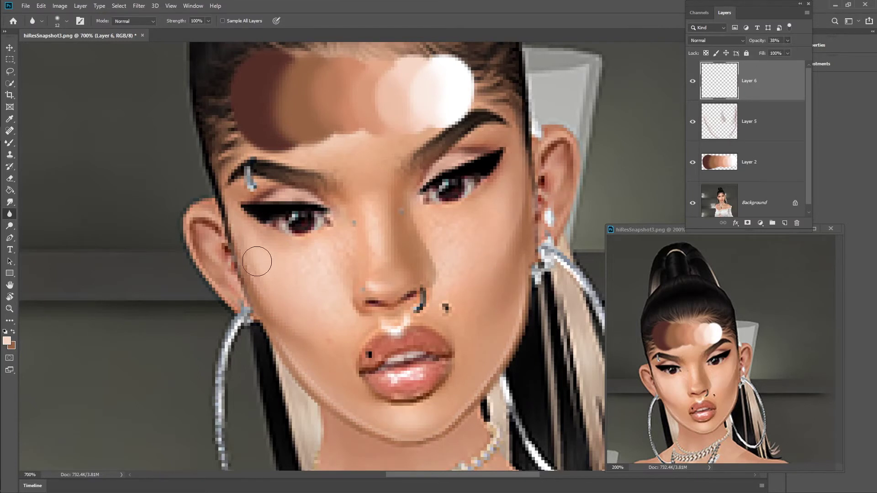
pyautogui.rightClick(751, 85)
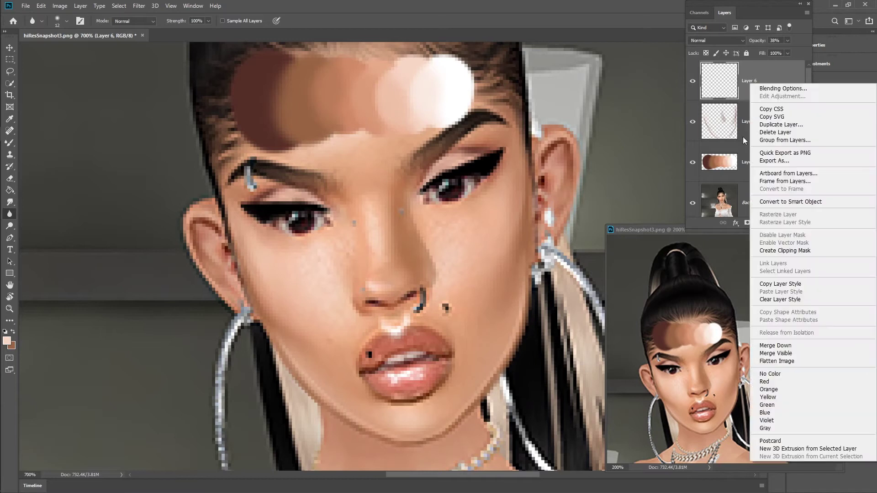
pyautogui.click(780, 346)
# - Hide the palette layer and paint broad peach patches on the forehead and on the cheek down to the chin, on a new layer
pyautogui.click(784, 223)
pyautogui.press('b')
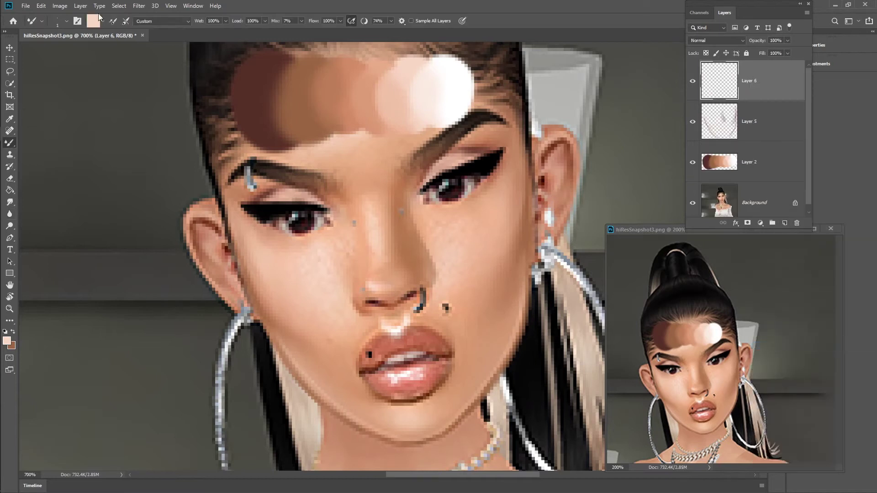
pyautogui.click(64, 21)
pyautogui.click(693, 162)
pyautogui.moveTo(336, 86)
pyautogui.mouseDown()
pyautogui.moveTo(291, 147)
pyautogui.moveTo(380, 118)
pyautogui.moveTo(397, 132)
pyautogui.mouseUp()
pyautogui.moveTo(242, 217)
pyautogui.mouseDown()
pyautogui.moveTo(268, 278)
pyautogui.moveTo(319, 251)
pyautogui.moveTo(272, 254)
pyautogui.moveTo(349, 336)
pyautogui.moveTo(288, 303)
pyautogui.moveTo(280, 313)
pyautogui.moveTo(370, 421)
pyautogui.moveTo(312, 288)
pyautogui.moveTo(345, 249)
pyautogui.moveTo(339, 371)
pyautogui.moveTo(302, 290)
pyautogui.moveTo(393, 430)
pyautogui.mouseUp()
# - Set the brush to 3 px and paint a peach highlight on the upper nose bridge
pyautogui.click(66, 21)
pyautogui.click(62, 48)
pyautogui.click(367, 199)
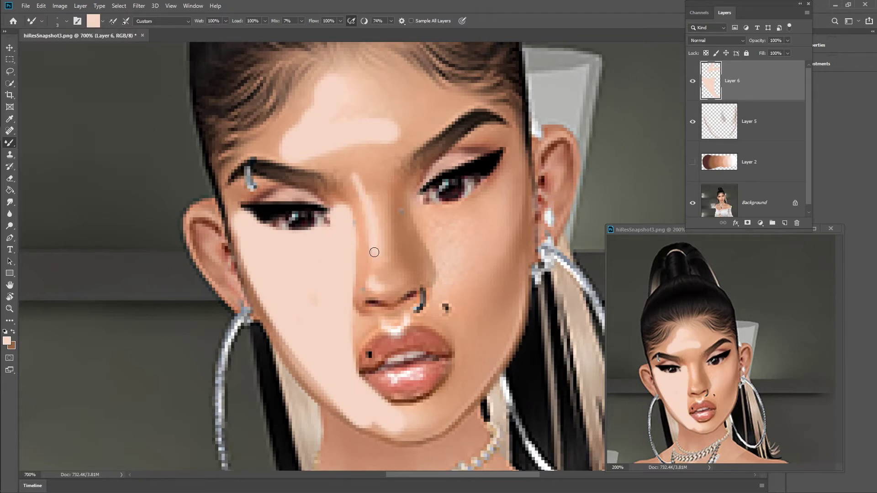
# - Set the Blur tool to 17 px and soften the edges of the peach cheek patch down to the chin
pyautogui.press('r')
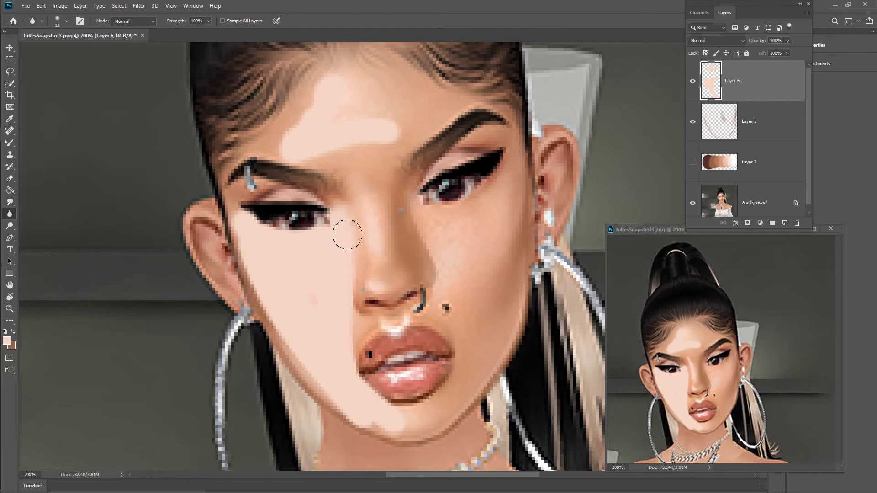
pyautogui.click(67, 21)
pyautogui.click(67, 47)
pyautogui.moveTo(230, 215)
pyautogui.mouseDown()
pyautogui.moveTo(296, 354)
pyautogui.moveTo(380, 428)
pyautogui.mouseUp()
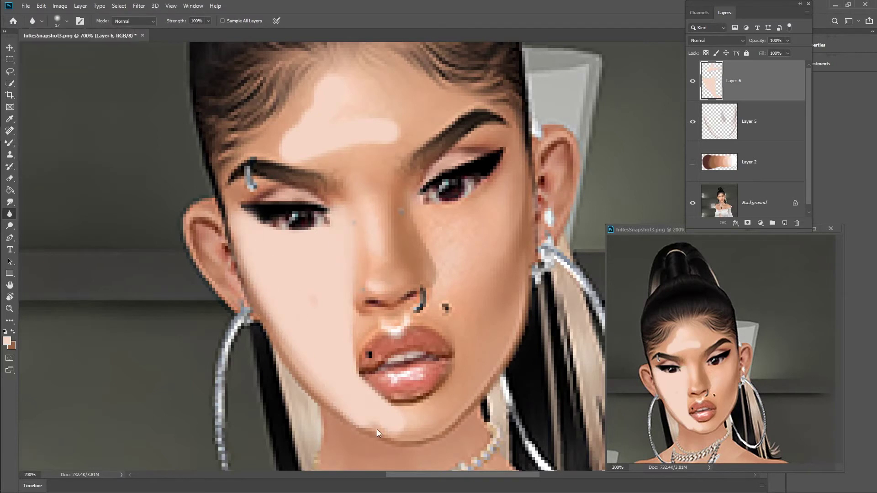
pyautogui.moveTo(363, 384); pyautogui.dragTo(365, 373)
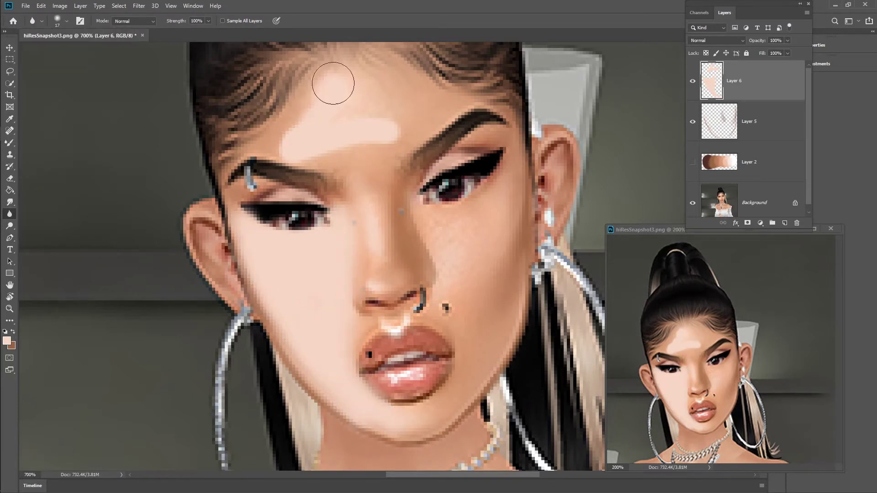
# - Blur the peach patch on the forehead and merge its layer down at 24% opacity
pyautogui.moveTo(360, 139)
pyautogui.mouseDown()
pyautogui.moveTo(344, 122)
pyautogui.moveTo(386, 132)
pyautogui.mouseUp()
pyautogui.moveTo(786, 40); pyautogui.dragTo(757, 51)
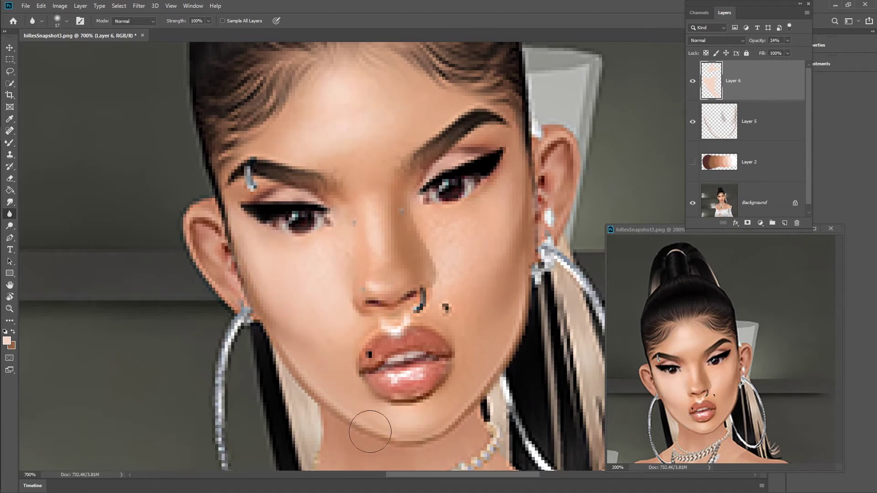
pyautogui.rightClick(749, 85)
pyautogui.click(772, 347)
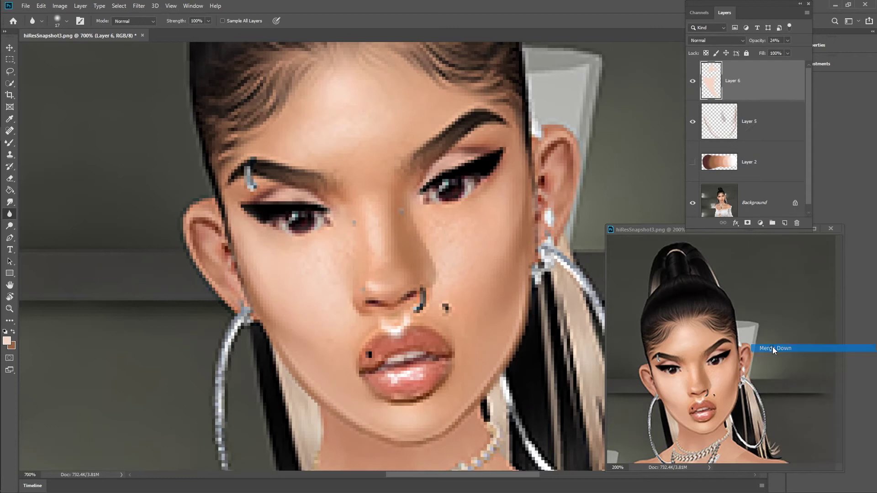
# - Sample a medium brown from the skin-tone palette, hide the palette layer and add a new layer
pyautogui.click(9, 119)
pyautogui.click(288, 89)
pyautogui.click(692, 122)
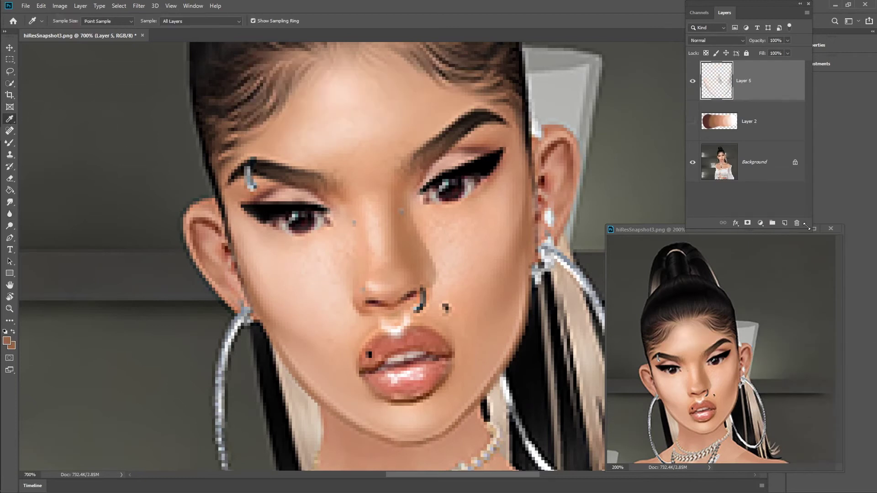
pyautogui.click(785, 223)
# - Set the brush to 7 px and paint a brown contour across the forehead down toward the right-hand eyebrow
pyautogui.click(9, 143)
pyautogui.click(58, 22)
pyautogui.click(62, 25)
pyautogui.click(9, 285)
pyautogui.moveTo(104, 240); pyautogui.dragTo(80, 270)
pyautogui.press('b')
pyautogui.click(66, 21)
pyautogui.moveTo(329, 102)
pyautogui.mouseDown()
pyautogui.moveTo(354, 98)
pyautogui.moveTo(293, 101)
pyautogui.moveTo(457, 150)
pyautogui.moveTo(479, 145)
pyautogui.mouseUp()
pyautogui.hotkey('ctrl', 'z')
pyautogui.click(66, 21)
pyautogui.write('7')
pyautogui.moveTo(326, 97)
pyautogui.mouseDown()
pyautogui.moveTo(371, 94)
pyautogui.moveTo(444, 137)
pyautogui.moveTo(309, 111)
pyautogui.moveTo(375, 106)
pyautogui.moveTo(407, 133)
pyautogui.moveTo(413, 153)
pyautogui.moveTo(386, 176)
pyautogui.moveTo(311, 115)
pyautogui.moveTo(298, 140)
pyautogui.moveTo(319, 112)
pyautogui.moveTo(399, 137)
pyautogui.moveTo(325, 100)
pyautogui.moveTo(406, 148)
pyautogui.moveTo(397, 168)
pyautogui.moveTo(415, 153)
pyautogui.moveTo(484, 133)
pyautogui.moveTo(444, 134)
pyautogui.moveTo(501, 121)
pyautogui.moveTo(422, 136)
pyautogui.moveTo(454, 135)
pyautogui.moveTo(381, 78)
pyautogui.mouseUp()
# - Erase the brown excess over the right-hand eyebrow and eye with a 15 px Eraser
pyautogui.click(391, 21)
pyautogui.click(373, 33)
pyautogui.click(10, 214)
pyautogui.click(10, 202)
pyautogui.click(9, 179)
pyautogui.click(66, 21)
pyautogui.click(73, 46)
pyautogui.moveTo(407, 228)
pyautogui.mouseDown()
pyautogui.moveTo(412, 210)
pyautogui.moveTo(460, 169)
pyautogui.moveTo(502, 177)
pyautogui.mouseUp()
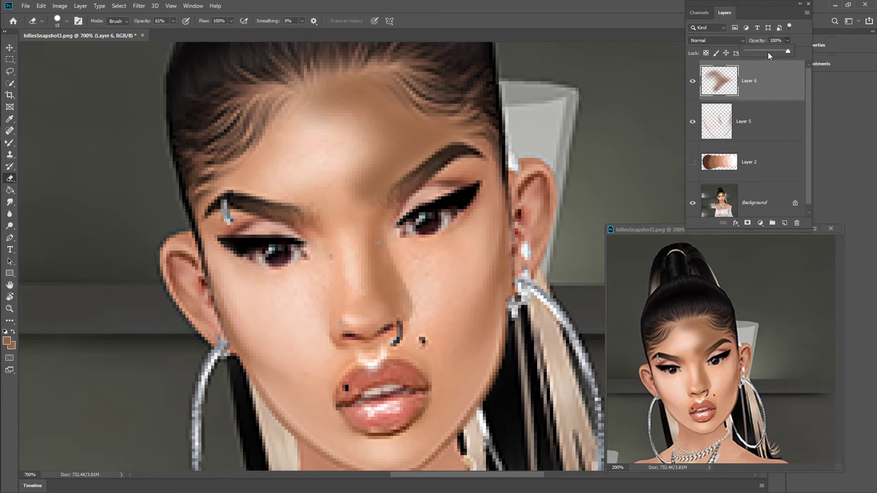
# - Lower the brown forehead contour layer to 42% opacity and merge it down
pyautogui.moveTo(769, 53); pyautogui.dragTo(761, 53)
pyautogui.click(9, 214)
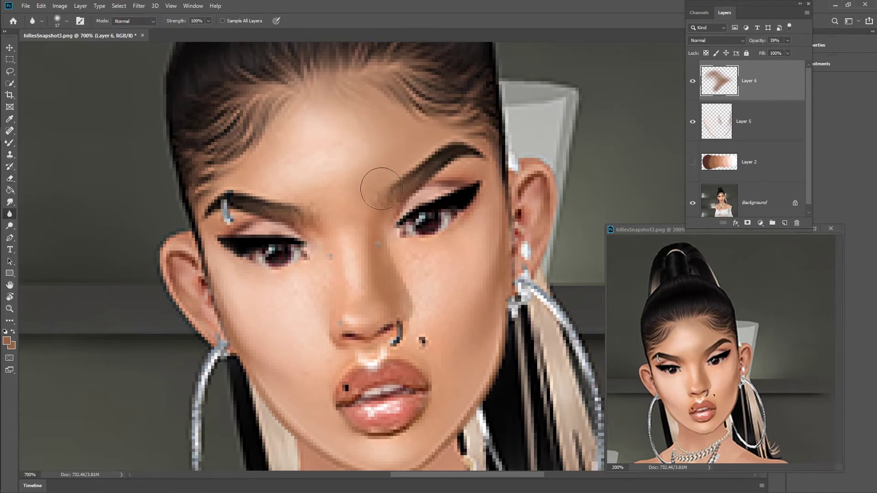
pyautogui.click(788, 41)
pyautogui.click(787, 50)
pyautogui.moveTo(787, 52); pyautogui.dragTo(781, 51)
pyautogui.rightClick(783, 83)
pyautogui.click(762, 342)
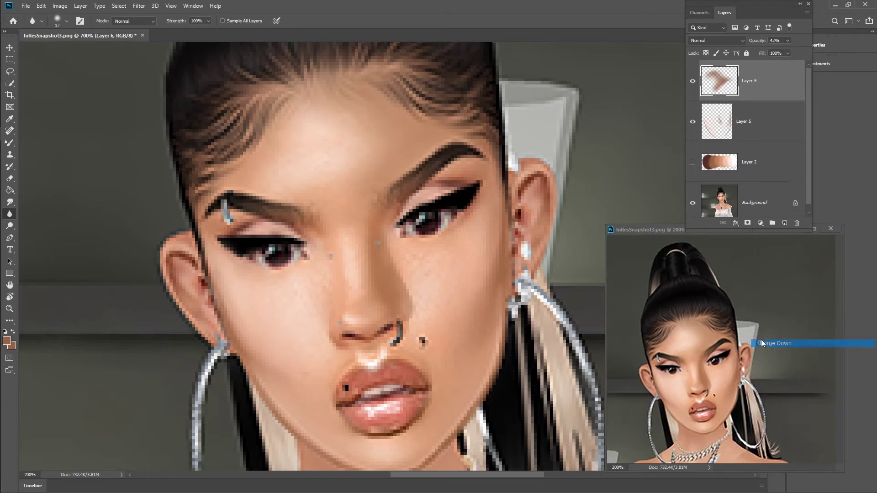
# - Paint a brown contour along the right-hand cheek and jaw on a new layer and blur it
pyautogui.click(784, 223)
pyautogui.click(10, 143)
pyautogui.moveTo(491, 164)
pyautogui.mouseDown()
pyautogui.moveTo(492, 215)
pyautogui.moveTo(460, 338)
pyautogui.mouseUp()
pyautogui.moveTo(423, 446)
pyautogui.mouseDown()
pyautogui.moveTo(461, 342)
pyautogui.moveTo(463, 393)
pyautogui.moveTo(456, 266)
pyautogui.moveTo(493, 268)
pyautogui.mouseUp()
pyautogui.click(10, 213)
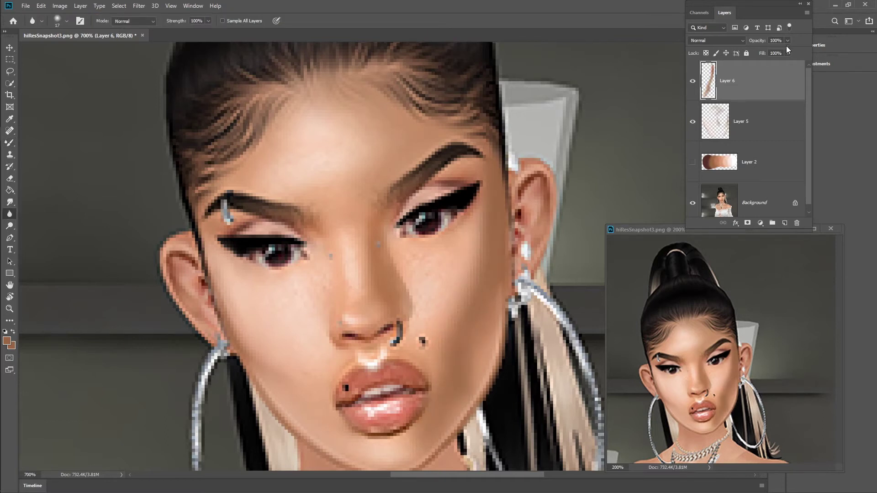
pyautogui.moveTo(475, 353); pyautogui.dragTo(481, 358)
# - Reduce the cheek and jaw contour layer's opacity, compare the face without it, and merge it down
pyautogui.moveTo(770, 53); pyautogui.dragTo(764, 51)
pyautogui.click(692, 82)
pyautogui.click(693, 82)
pyautogui.rightClick(760, 95)
pyautogui.click(772, 360)
# - On a new layer, paint a brown contour around the left-hand nose wing with a 3 px brush
pyautogui.click(785, 222)
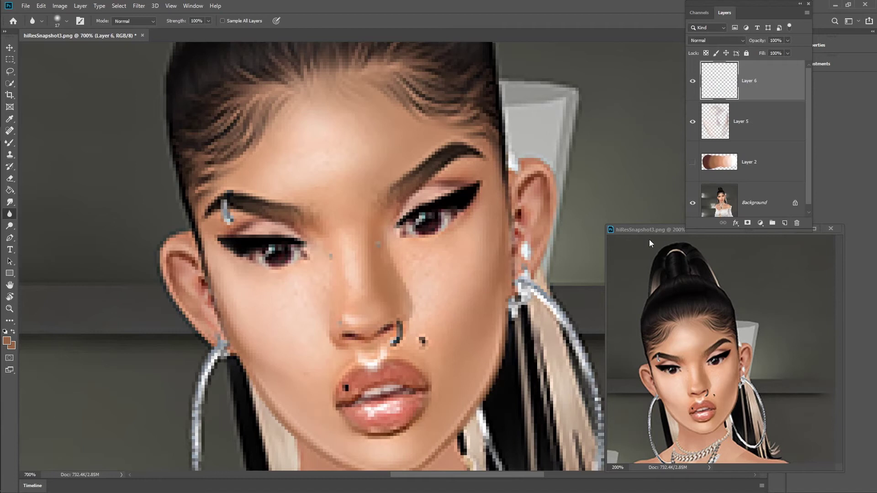
pyautogui.hotkey('ctrl', '+')
pyautogui.hotkey('ctrl', '+')
pyautogui.click(10, 285)
pyautogui.moveTo(292, 356); pyautogui.dragTo(313, 184)
pyautogui.click(13, 144)
pyautogui.click(66, 21)
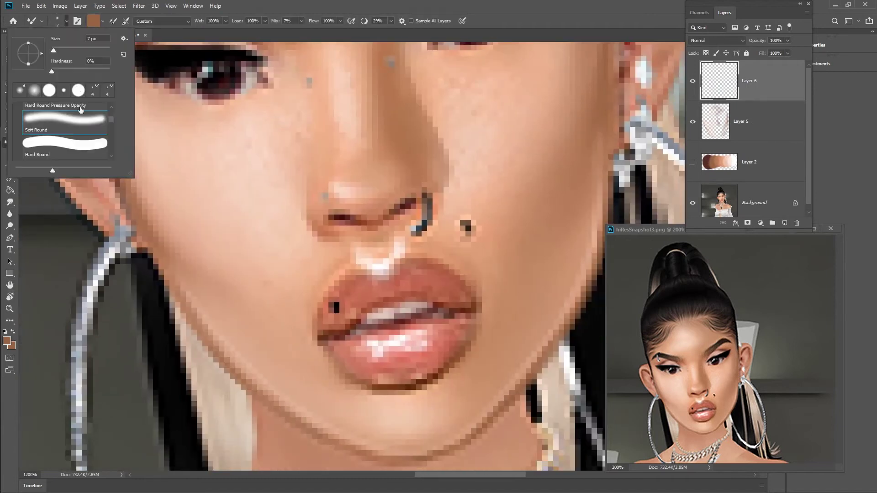
pyautogui.write('3')
pyautogui.press('Return')
pyautogui.moveTo(307, 186); pyautogui.dragTo(328, 237)
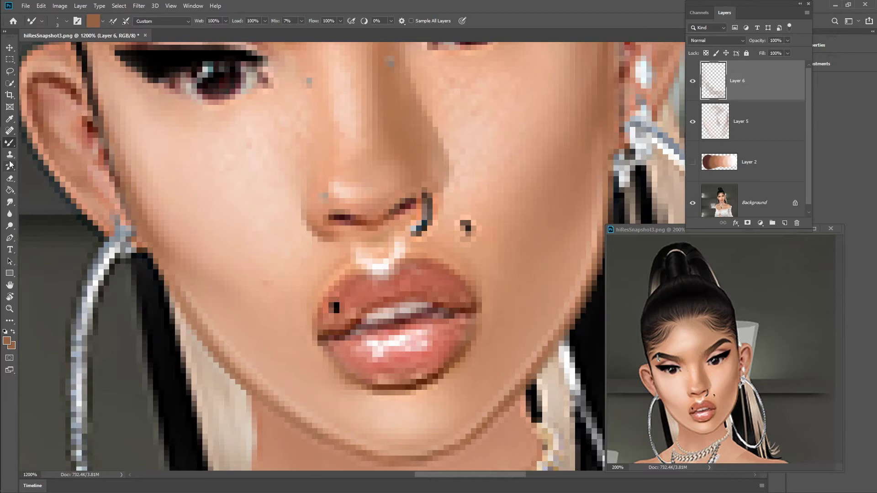
pyautogui.moveTo(305, 188)
pyautogui.mouseDown()
pyautogui.moveTo(303, 217)
pyautogui.moveTo(336, 234)
pyautogui.mouseUp()
# - Blur the contour around the nose wing and merge its layer down
pyautogui.press('r')
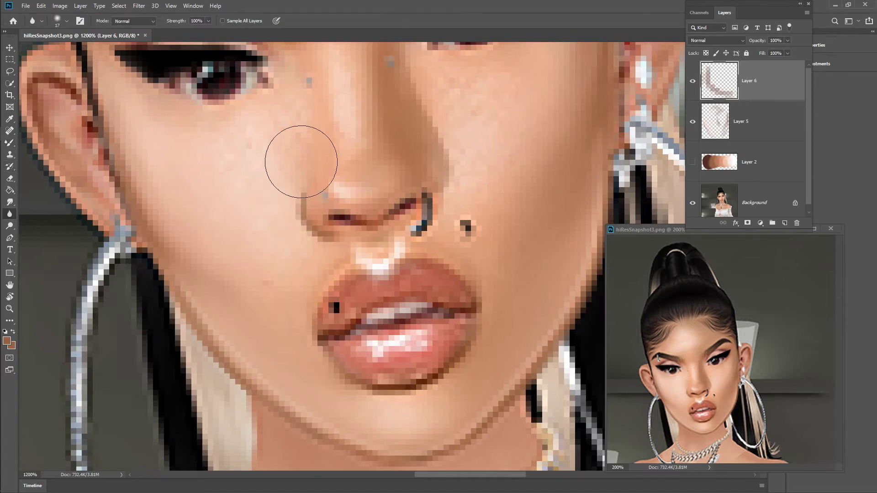
pyautogui.rightClick(772, 95)
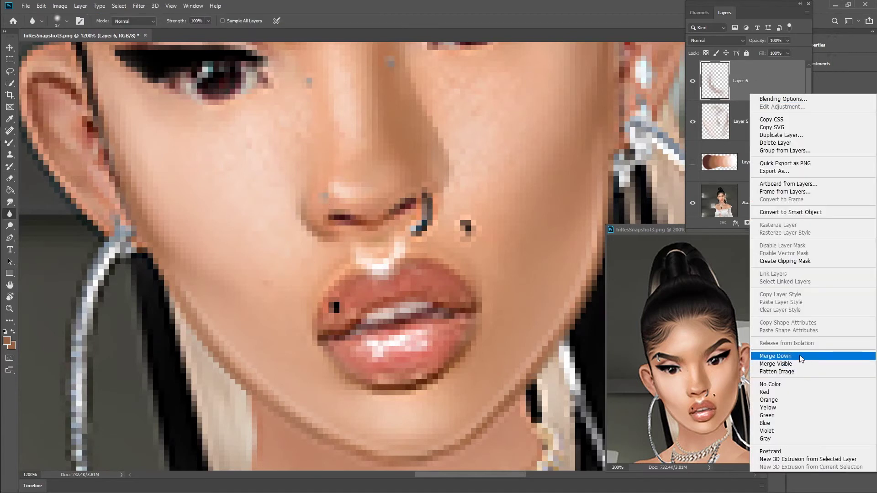
pyautogui.click(801, 358)
# - Add a new layer and sample a pale pink from the skin-tone palette, hiding the palette again
pyautogui.click(785, 223)
pyautogui.click(10, 285)
pyautogui.moveTo(366, 82); pyautogui.dragTo(513, 320)
pyautogui.click(693, 163)
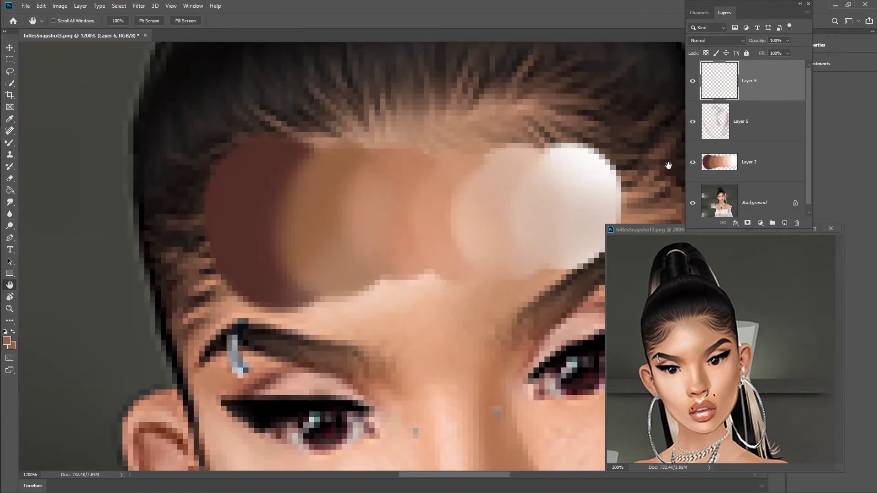
pyautogui.press('i')
pyautogui.click(693, 163)
pyautogui.click(10, 285)
pyautogui.moveTo(293, 434)
pyautogui.mouseDown()
pyautogui.moveTo(353, 265)
pyautogui.moveTo(194, 368)
pyautogui.mouseUp()
# - Paint thin pale highlights on the nose wing and along the upper edges of the nostrils
pyautogui.click(9, 143)
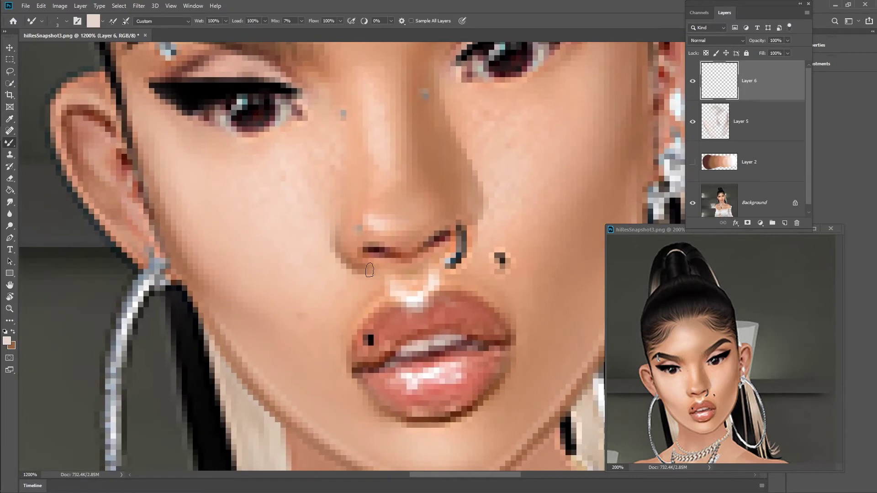
pyautogui.click(345, 248)
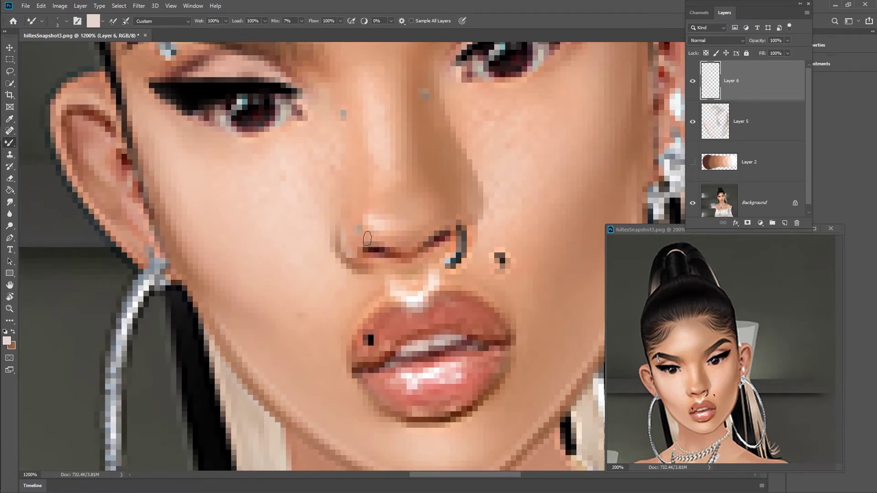
pyautogui.moveTo(390, 243)
pyautogui.mouseDown()
pyautogui.moveTo(364, 238)
pyautogui.moveTo(437, 231)
pyautogui.mouseUp()
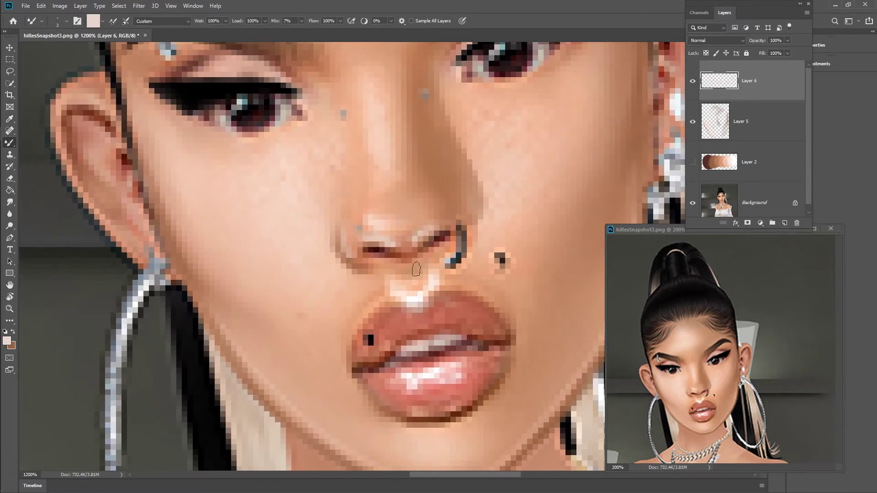
# - Soften the nostril highlights with a 7 px Blur tool and merge their layer down at 68% opacity
pyautogui.click(9, 214)
pyautogui.click(67, 22)
pyautogui.moveTo(65, 48); pyautogui.dragTo(61, 49)
pyautogui.moveTo(352, 245); pyautogui.dragTo(377, 249)
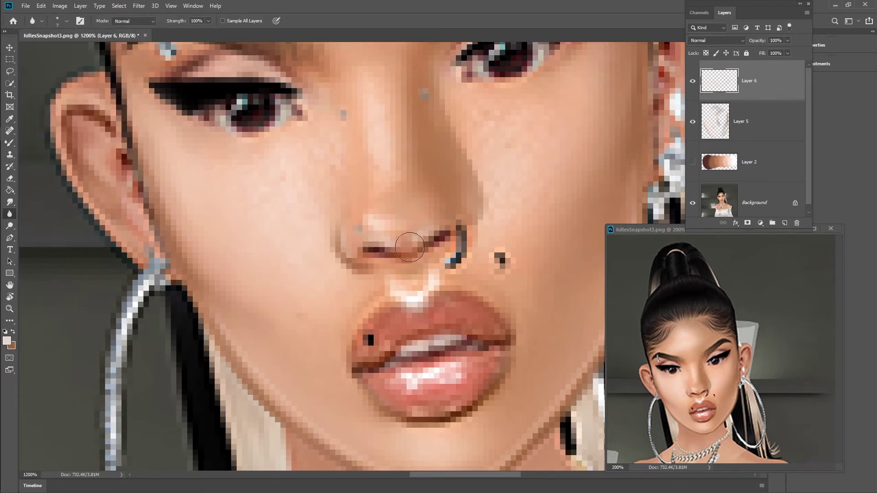
pyautogui.moveTo(777, 52); pyautogui.dragTo(792, 52)
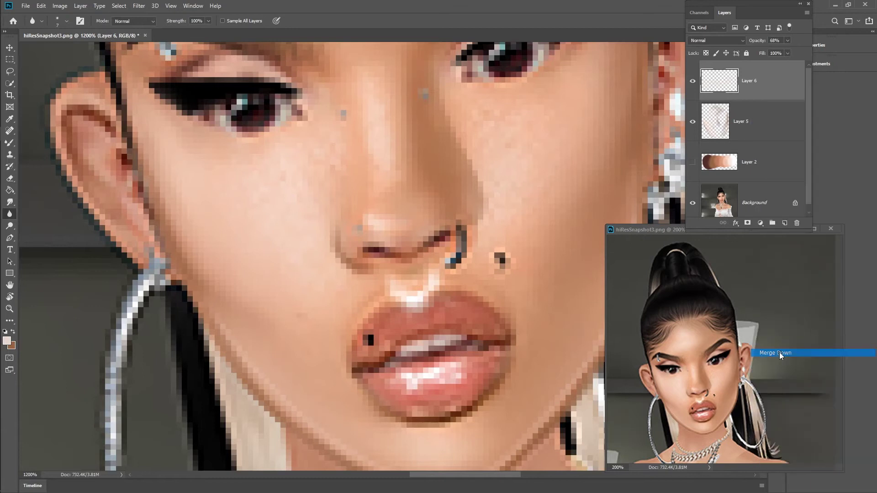
# - Sample a dark red-brown and paint shadows along the nostrils and the right-hand nose wing on a new layer
pyautogui.click(9, 342)
pyautogui.click(519, 129)
pyautogui.press('i')
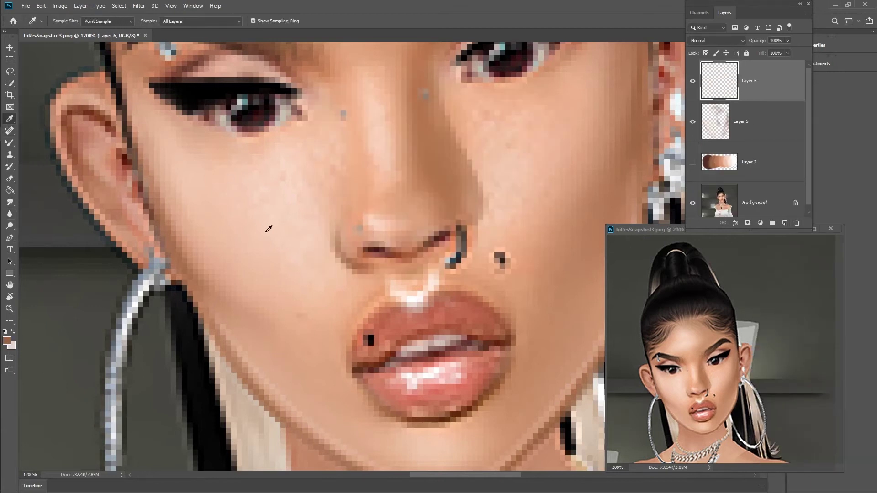
pyautogui.press('b')
pyautogui.moveTo(340, 254)
pyautogui.mouseDown()
pyautogui.moveTo(364, 263)
pyautogui.moveTo(457, 245)
pyautogui.mouseUp()
pyautogui.moveTo(460, 201); pyautogui.dragTo(462, 232)
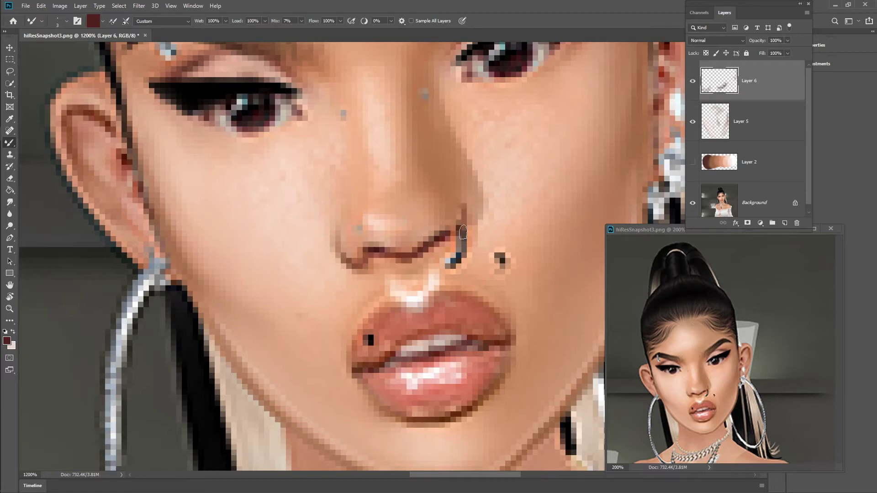
# - Lower the nostril shadow layer to 39% opacity and merge it down
pyautogui.moveTo(776, 51); pyautogui.dragTo(763, 53)
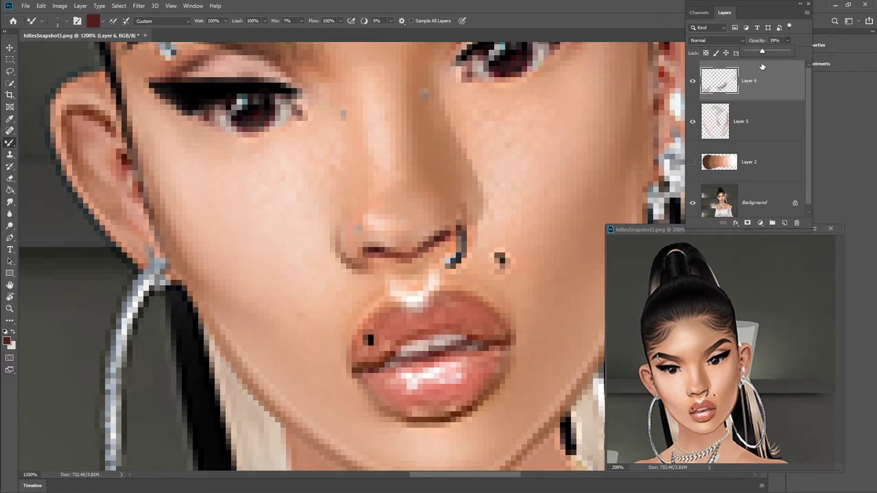
pyautogui.rightClick(773, 90)
pyautogui.click(777, 352)
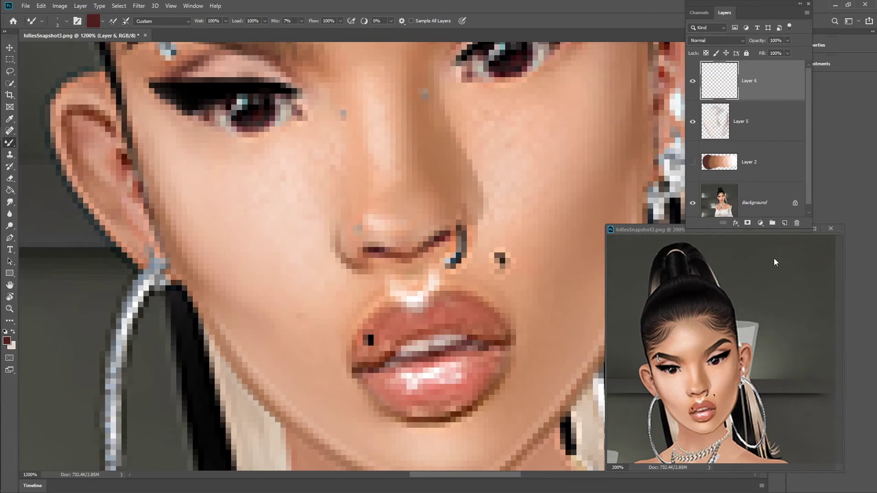
# - Paint a dark U-shaped shadow in the groove between nose and upper lip and soften it with a 5 px Blur tool
pyautogui.moveTo(403, 273)
pyautogui.mouseDown()
pyautogui.moveTo(420, 264)
pyautogui.moveTo(404, 282)
pyautogui.moveTo(395, 261)
pyautogui.mouseUp()
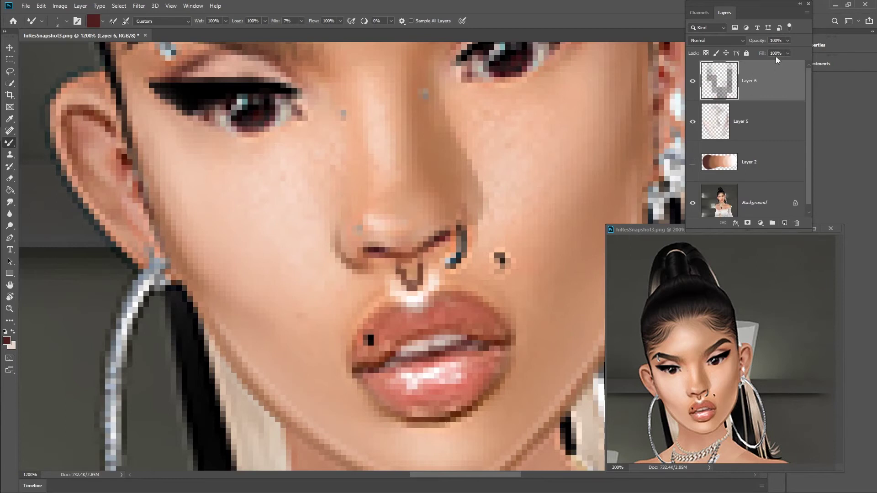
pyautogui.press('r')
pyautogui.click(57, 21)
pyautogui.moveTo(50, 49); pyautogui.dragTo(53, 50)
pyautogui.write('5')
pyautogui.press('Return')
pyautogui.moveTo(397, 274)
pyautogui.mouseDown()
pyautogui.moveTo(406, 265)
pyautogui.moveTo(422, 269)
pyautogui.mouseUp()
# - Merge the shadow layer above the upper lip down at 63% opacity
pyautogui.rightClick(750, 92)
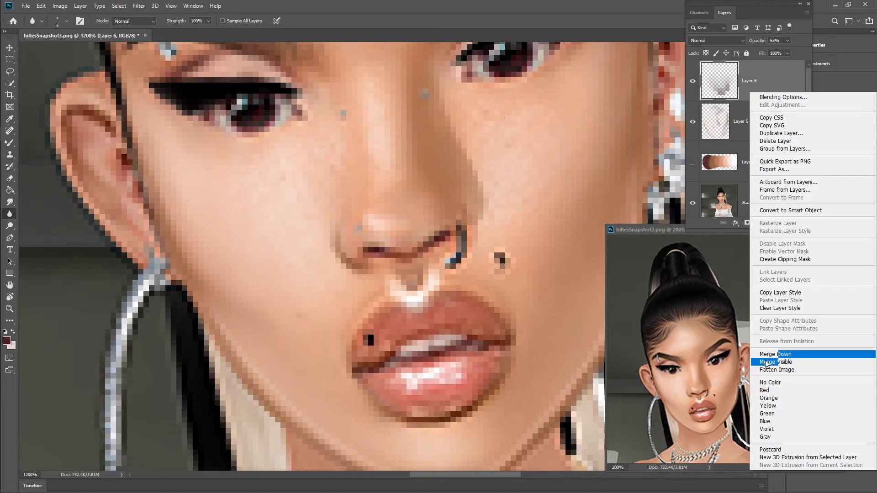
pyautogui.click(768, 359)
# - Paint dark red-brown shading on the corners and outer edges of both lips on a new layer and blur it
pyautogui.click(785, 223)
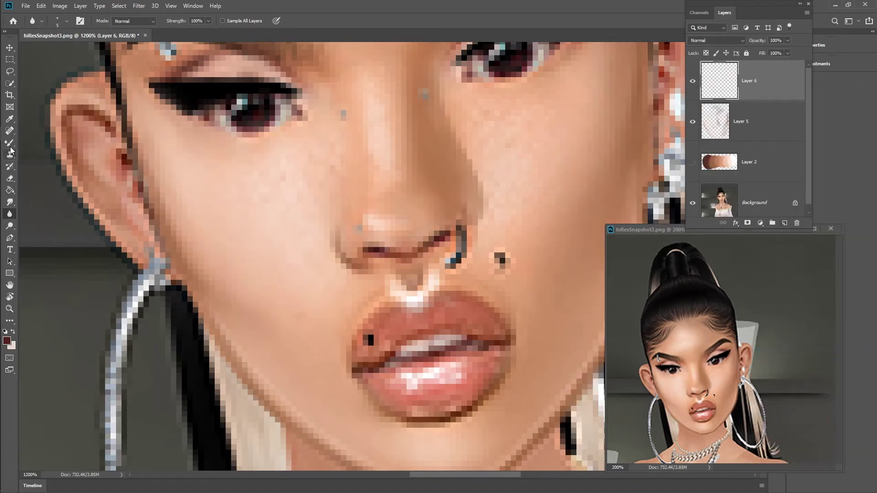
pyautogui.press('b')
pyautogui.moveTo(377, 358)
pyautogui.mouseDown()
pyautogui.moveTo(359, 370)
pyautogui.moveTo(380, 400)
pyautogui.moveTo(402, 413)
pyautogui.moveTo(377, 386)
pyautogui.mouseUp()
pyautogui.moveTo(480, 357)
pyautogui.mouseDown()
pyautogui.moveTo(498, 380)
pyautogui.moveTo(476, 404)
pyautogui.mouseUp()
pyautogui.moveTo(478, 306)
pyautogui.mouseDown()
pyautogui.moveTo(502, 340)
pyautogui.moveTo(458, 324)
pyautogui.moveTo(457, 308)
pyautogui.moveTo(441, 322)
pyautogui.mouseUp()
pyautogui.click(9, 213)
pyautogui.moveTo(376, 380)
pyautogui.mouseDown()
pyautogui.moveTo(405, 408)
pyautogui.moveTo(447, 415)
pyautogui.mouseUp()
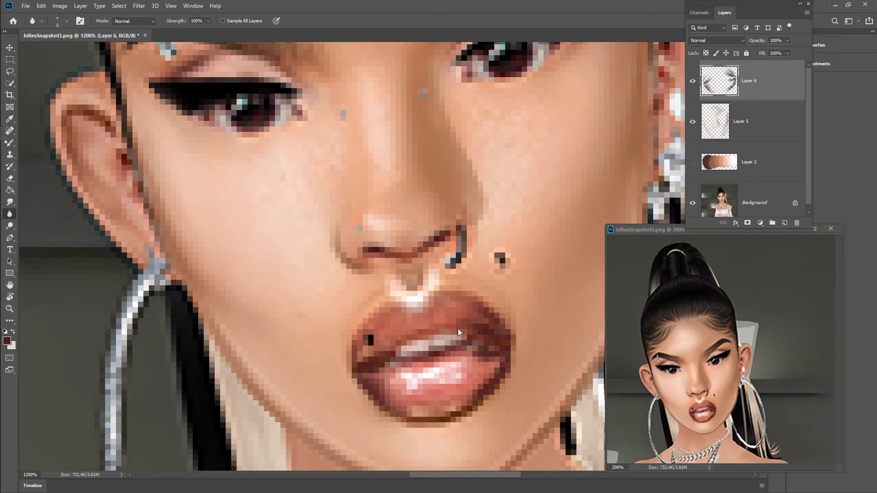
# - Reduce the lip shading layer's opacity, compare the lips without it, and merge it down
pyautogui.click(788, 40)
pyautogui.moveTo(787, 51); pyautogui.dragTo(763, 53)
pyautogui.click(694, 83)
pyautogui.click(694, 83)
pyautogui.rightClick(774, 85)
pyautogui.click(775, 349)
# - Paint a dark shadow along the lower edge of the bottom lip on a new layer, redoing the first stroke
pyautogui.click(786, 223)
pyautogui.click(10, 143)
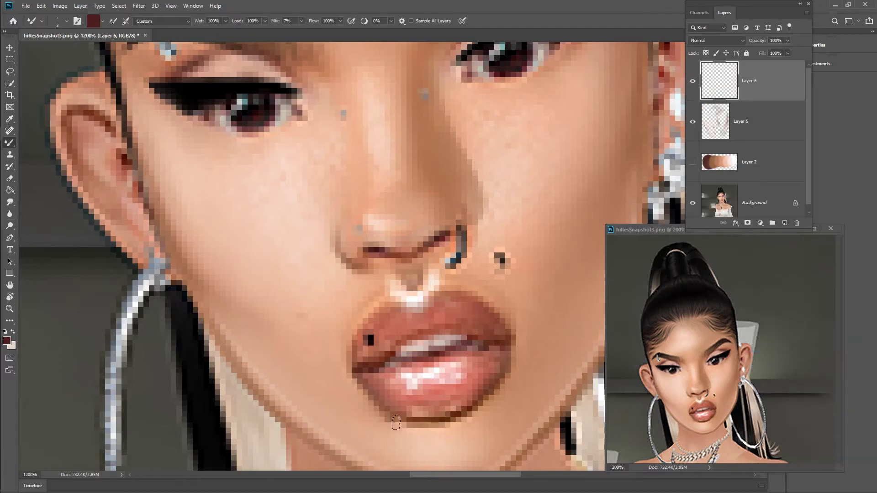
pyautogui.moveTo(396, 423)
pyautogui.mouseDown()
pyautogui.moveTo(432, 432)
pyautogui.moveTo(473, 412)
pyautogui.mouseUp()
pyautogui.hotkey('ctrl', 'z')
pyautogui.moveTo(513, 366)
pyautogui.mouseDown()
pyautogui.moveTo(490, 403)
pyautogui.moveTo(458, 425)
pyautogui.moveTo(417, 424)
pyautogui.mouseUp()
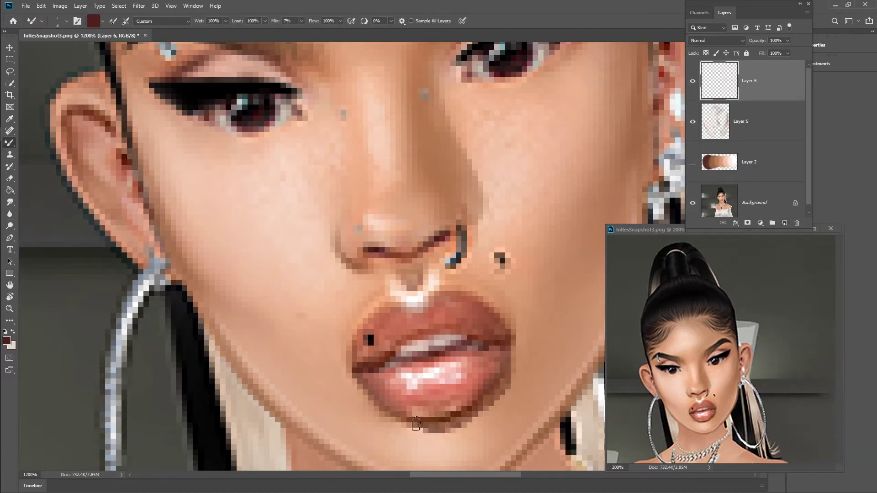
# - Blur the shadow under the bottom lip, merge its layer down at 68% opacity and compare the retouching on and off
pyautogui.press('r')
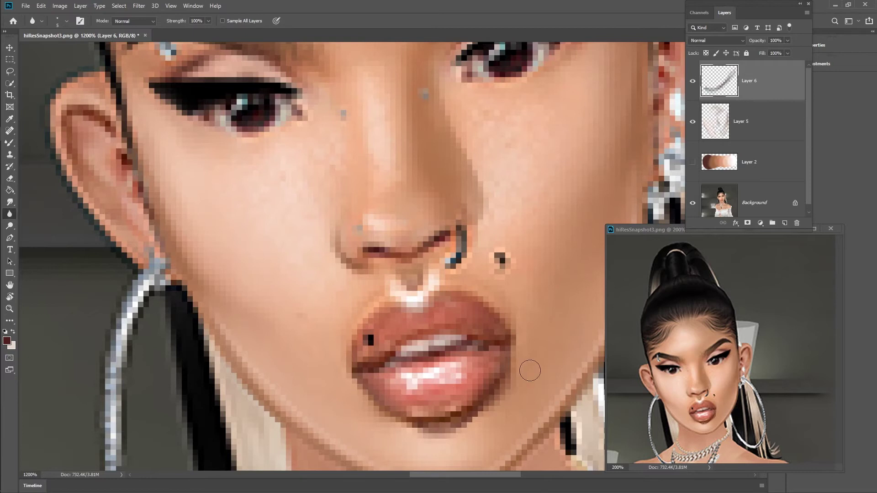
pyautogui.click(10, 178)
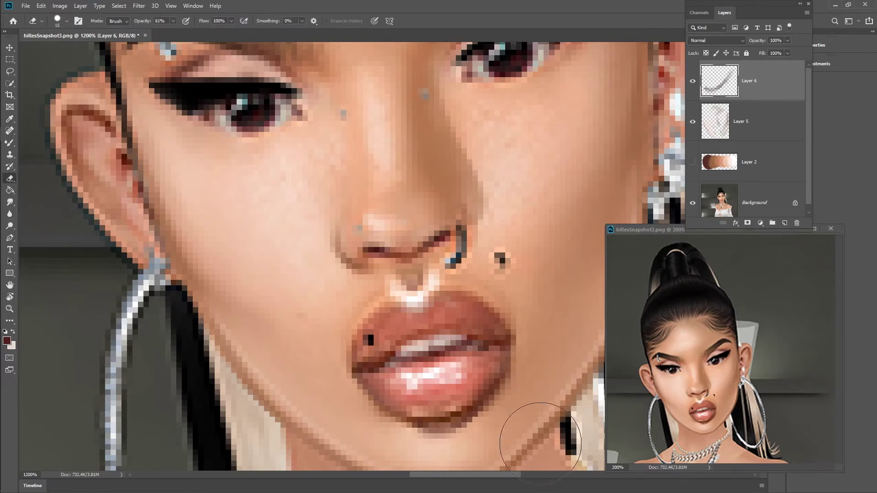
pyautogui.click(788, 41)
pyautogui.moveTo(790, 52); pyautogui.dragTo(777, 54)
pyautogui.rightClick(748, 85)
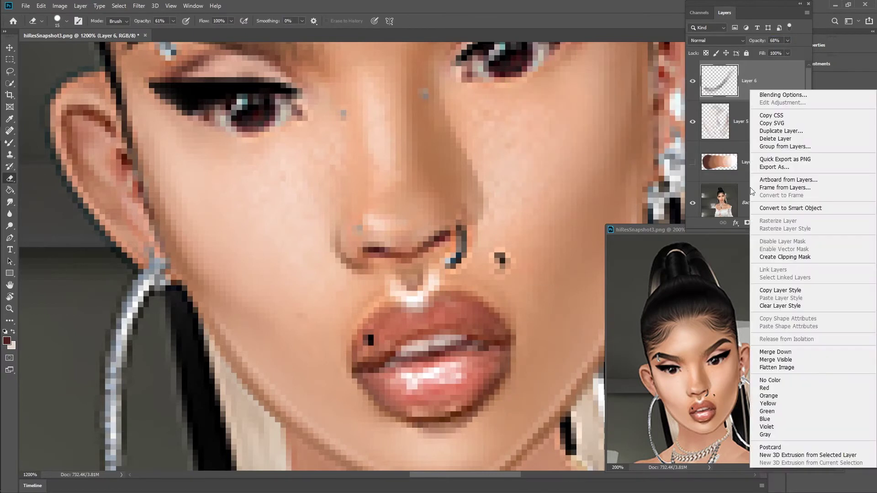
pyautogui.click(756, 359)
pyautogui.click(694, 83)
pyautogui.click(696, 87)
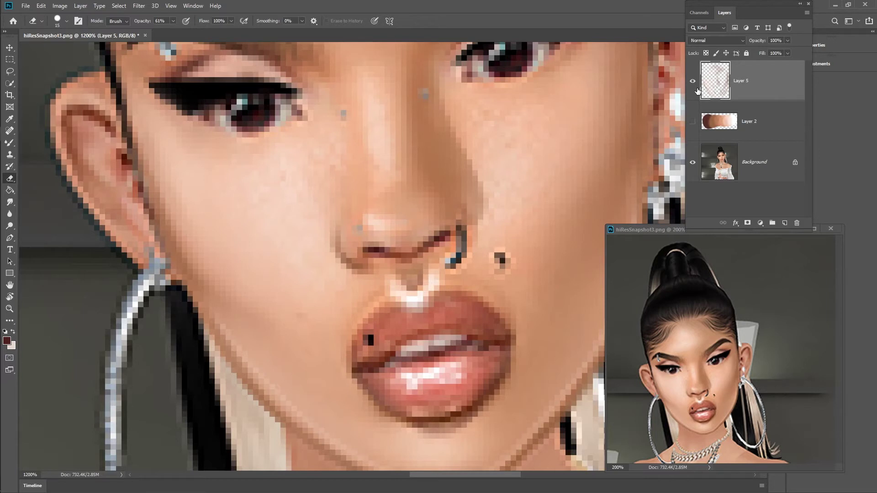
# - Sample a peach skin tone and paint over the area beneath the left-hand eye on a new layer
pyautogui.hotkey('ctrl', 'shift', 'alt', 'n')
pyautogui.moveTo(77, 335); pyautogui.dragTo(32, 414)
pyautogui.press('i')
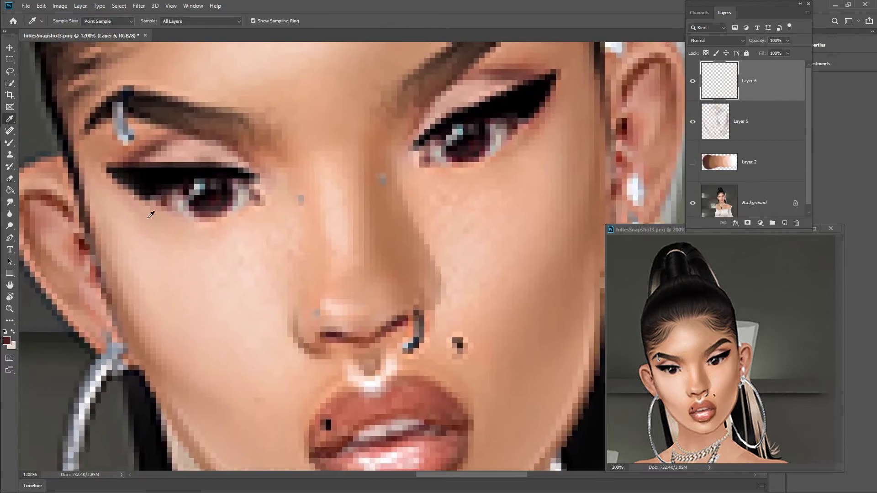
pyautogui.click(10, 142)
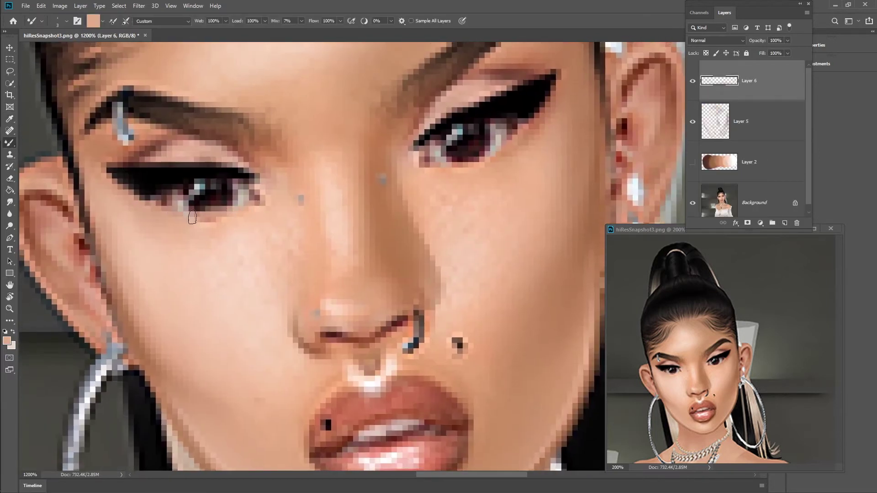
pyautogui.moveTo(180, 218); pyautogui.dragTo(262, 251)
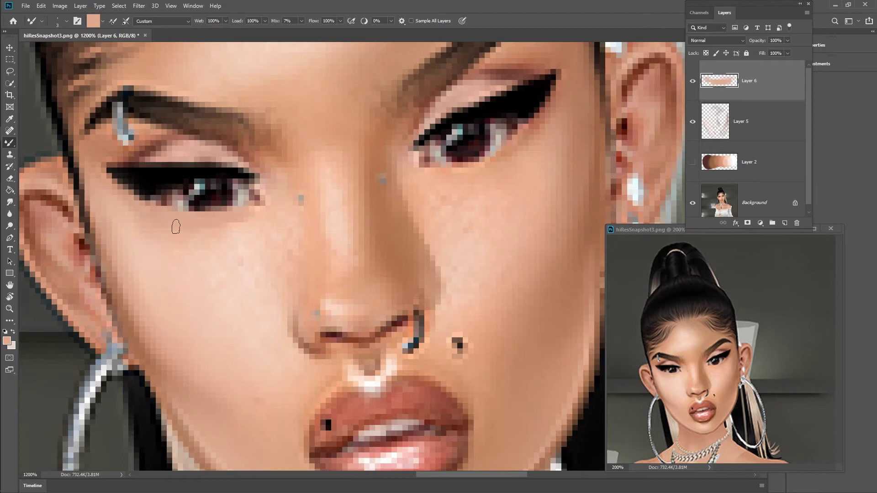
# - Paint the skin tone under the right-hand eye, smudge it smooth, compare the layer on and off, and merge it down
pyautogui.moveTo(453, 166)
pyautogui.mouseDown()
pyautogui.moveTo(501, 150)
pyautogui.moveTo(475, 163)
pyautogui.moveTo(490, 176)
pyautogui.mouseUp()
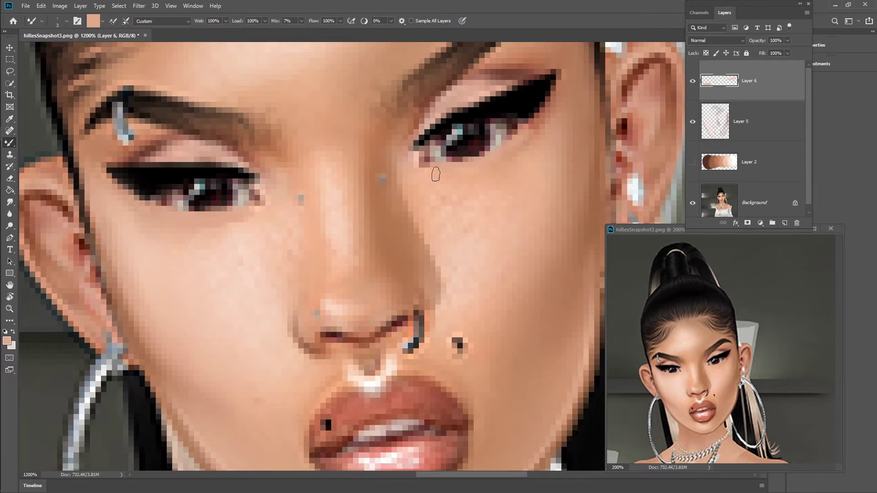
pyautogui.click(10, 202)
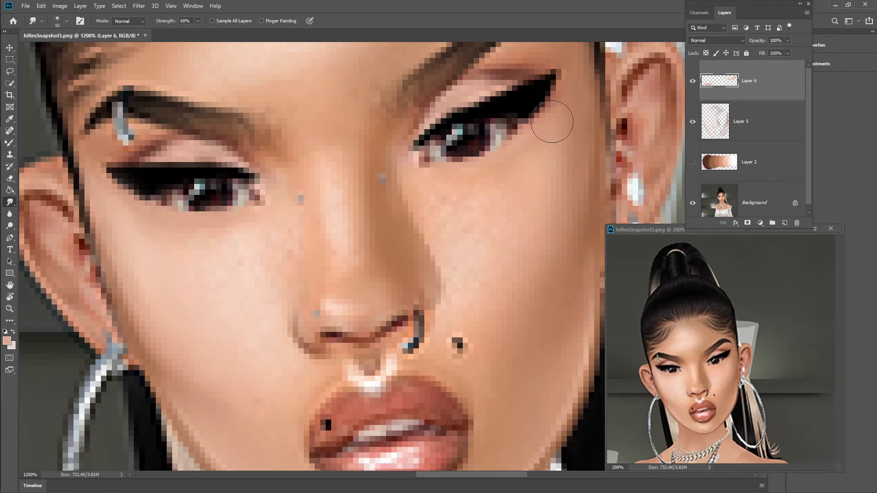
pyautogui.click(693, 83)
pyautogui.click(692, 82)
pyautogui.rightClick(771, 92)
pyautogui.click(787, 354)
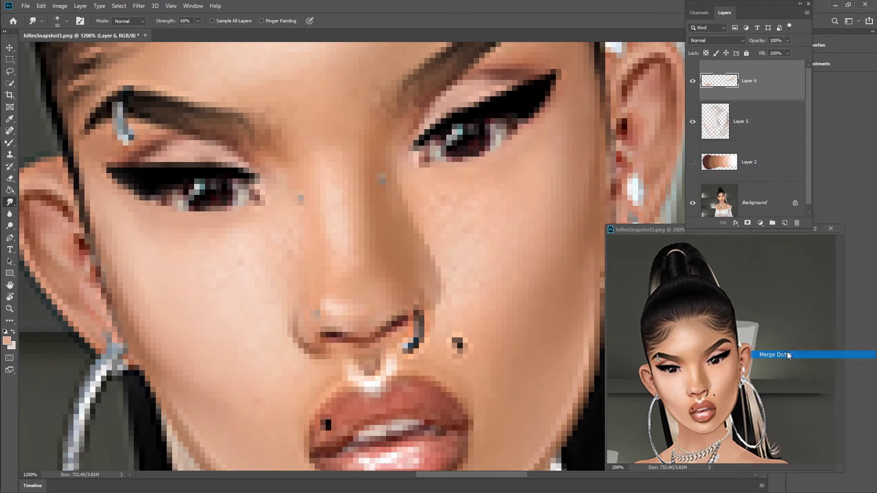
# - Paint a pink skin tone around the inner corners and upper lids of both eyes on a new layer and merge it down
pyautogui.click(785, 223)
pyautogui.press('b')
pyautogui.moveTo(261, 189); pyautogui.dragTo(228, 157)
pyautogui.moveTo(417, 137); pyautogui.dragTo(424, 132)
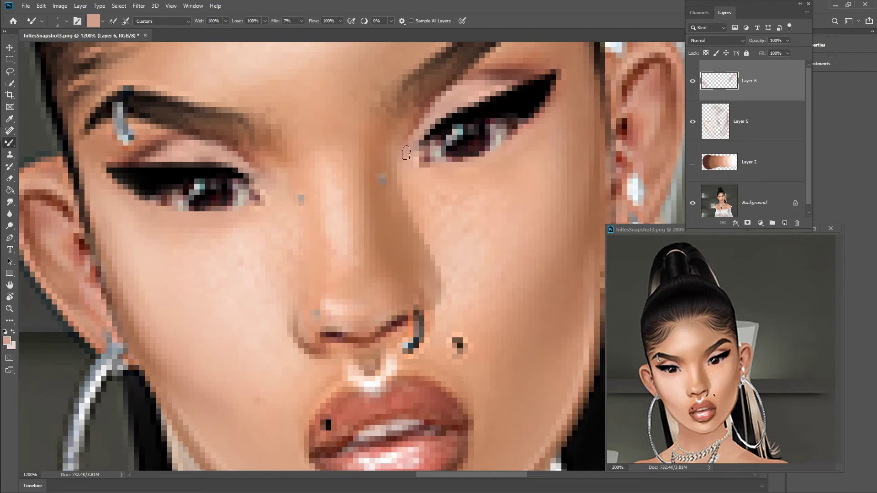
pyautogui.moveTo(214, 158); pyautogui.dragTo(189, 158)
pyautogui.rightClick(764, 85)
pyautogui.click(769, 347)
pyautogui.click(692, 81)
pyautogui.click(693, 81)
# - Paint black definition around the eyes on a new layer, blur it, merge it down and compare the retouching on and off
pyautogui.click(782, 224)
pyautogui.press('d')
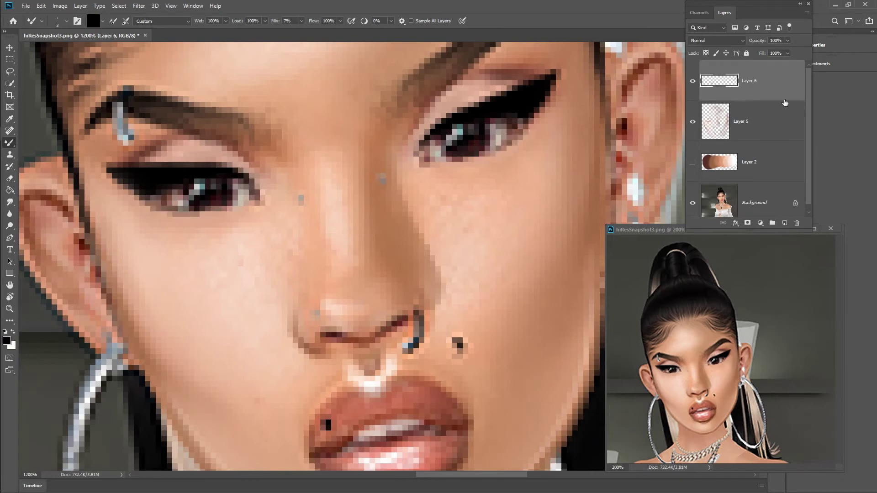
pyautogui.rightClick(750, 92)
pyautogui.click(747, 92)
pyautogui.click(10, 215)
pyautogui.rightClick(771, 87)
pyautogui.click(782, 351)
pyautogui.click(693, 82)
pyautogui.click(693, 82)
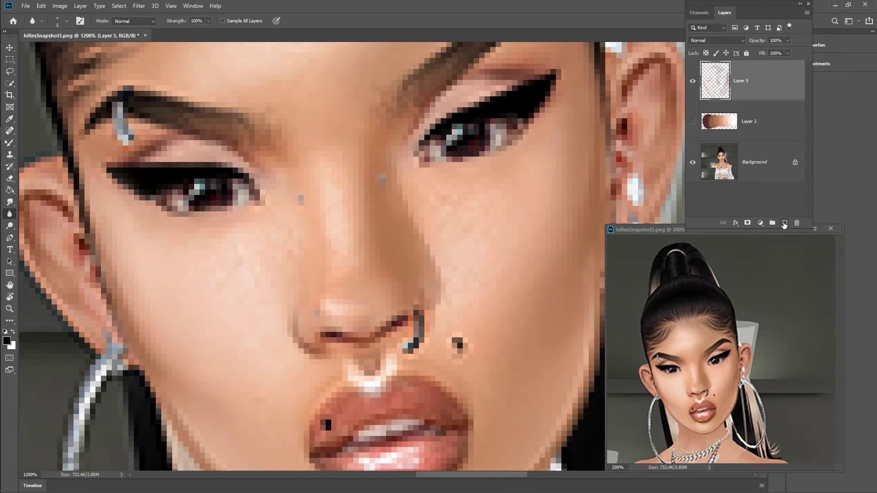
# - Paint white along the lower rims of both eyes on a new layer
pyautogui.click(785, 223)
pyautogui.click(12, 333)
pyautogui.press('b')
pyautogui.moveTo(470, 158)
pyautogui.mouseDown()
pyautogui.moveTo(503, 137)
pyautogui.moveTo(460, 160)
pyautogui.mouseUp()
pyautogui.moveTo(167, 202)
pyautogui.mouseDown()
pyautogui.moveTo(232, 206)
pyautogui.moveTo(158, 198)
pyautogui.mouseUp()
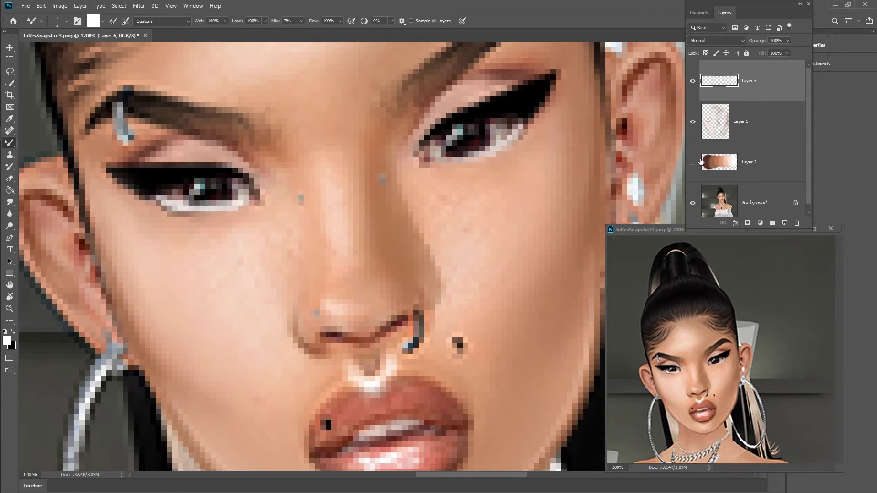
# - Erase the excess white under the left-hand eye and compare the layer on and off
pyautogui.click(10, 179)
pyautogui.click(66, 21)
pyautogui.click(64, 114)
pyautogui.moveTo(231, 216)
pyautogui.mouseDown()
pyautogui.moveTo(260, 227)
pyautogui.moveTo(264, 217)
pyautogui.mouseUp()
pyautogui.click(693, 92)
pyautogui.click(693, 91)
pyautogui.click(694, 91)
pyautogui.click(695, 92)
# - Select the white stroke under the left-hand eye to adjust its position, deselect it, and merge the layer down
pyautogui.click(10, 59)
pyautogui.moveTo(68, 113); pyautogui.dragTo(298, 244)
pyautogui.click(13, 49)
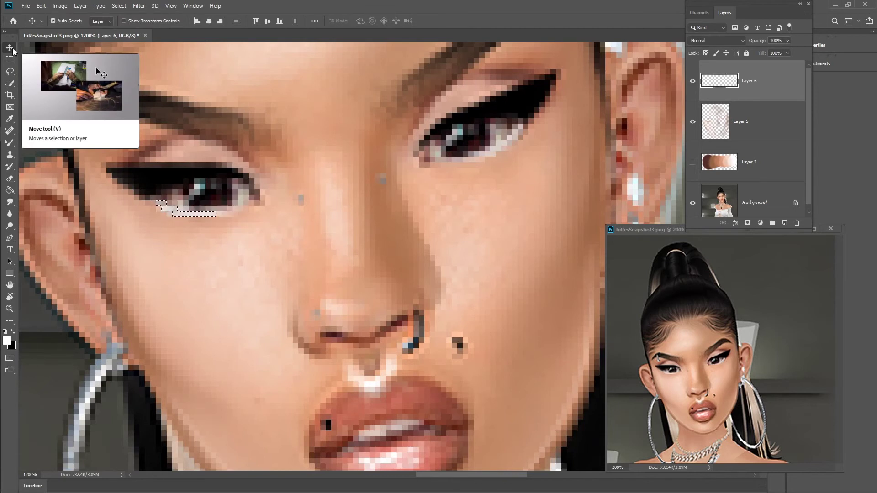
pyautogui.rightClick(754, 80)
pyautogui.click(125, 5)
pyautogui.click(128, 25)
pyautogui.rightClick(732, 105)
pyautogui.click(796, 254)
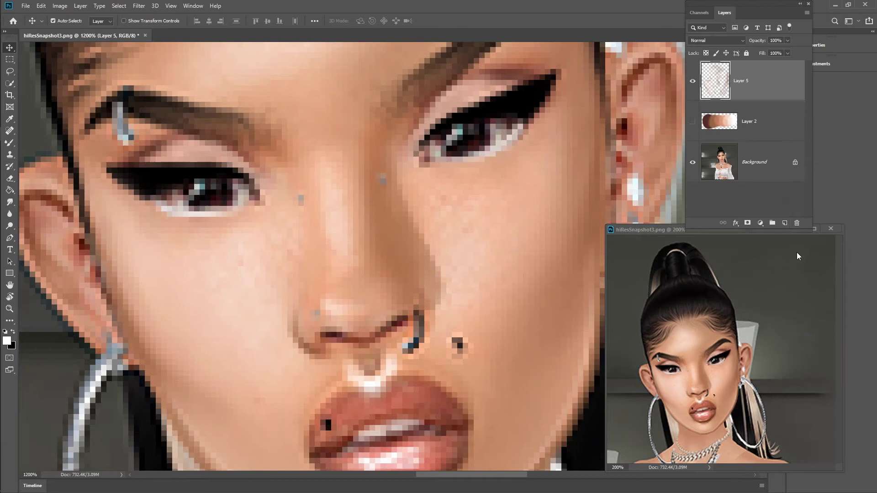
# - Sample a brown from the swatch layer, paint a shadow under the right-hand eye with Hard Round Pressure Opacity, and smudge it
pyautogui.click(692, 162)
pyautogui.press('i')
pyautogui.click(192, 52)
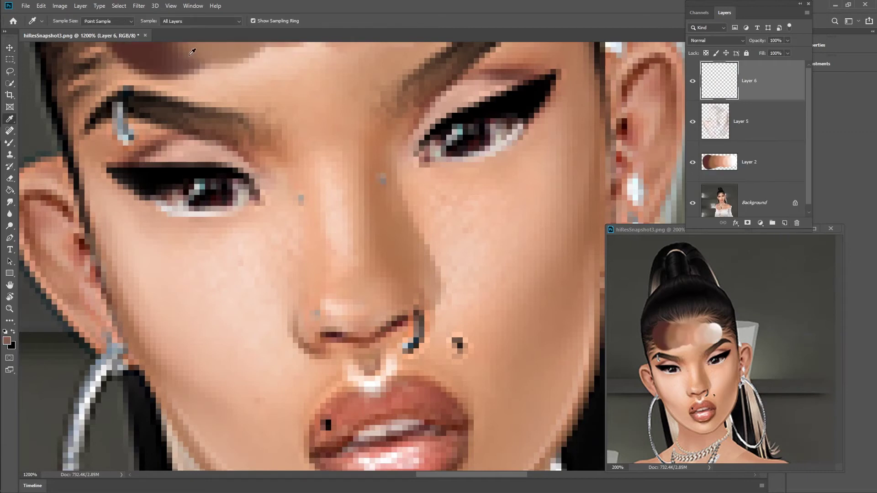
pyautogui.click(693, 162)
pyautogui.click(10, 142)
pyautogui.click(67, 21)
pyautogui.click(58, 137)
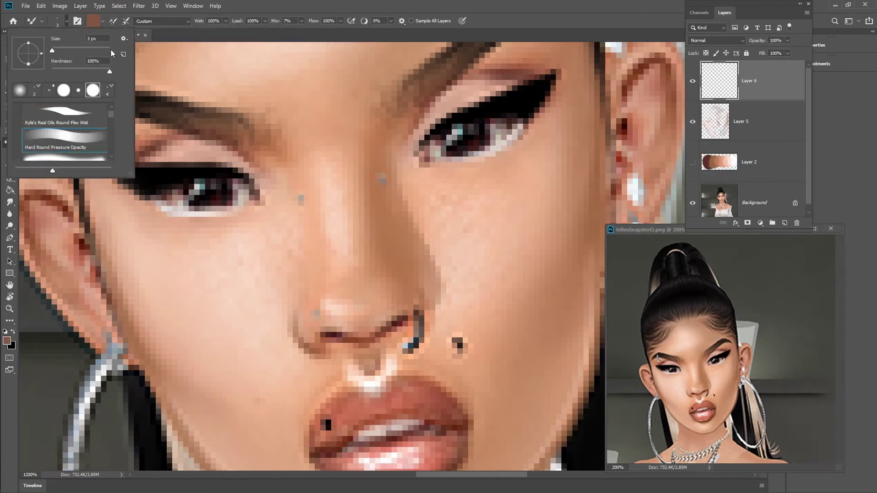
pyautogui.moveTo(507, 152); pyautogui.dragTo(560, 105)
pyautogui.click(9, 201)
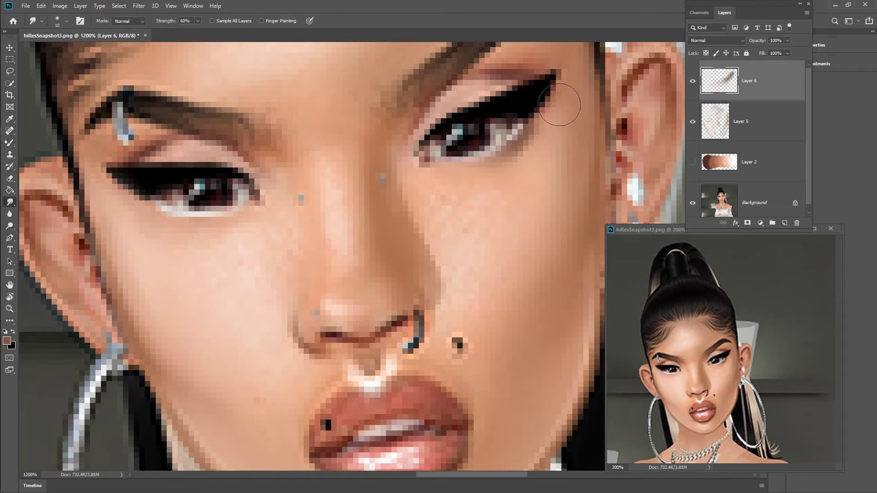
# - Paint a matching brown shadow under the left-hand eye, smudge it, and merge the layer down
pyautogui.click(9, 143)
pyautogui.moveTo(160, 216)
pyautogui.mouseDown()
pyautogui.moveTo(148, 205)
pyautogui.moveTo(182, 228)
pyautogui.moveTo(221, 229)
pyautogui.mouseUp()
pyautogui.click(10, 203)
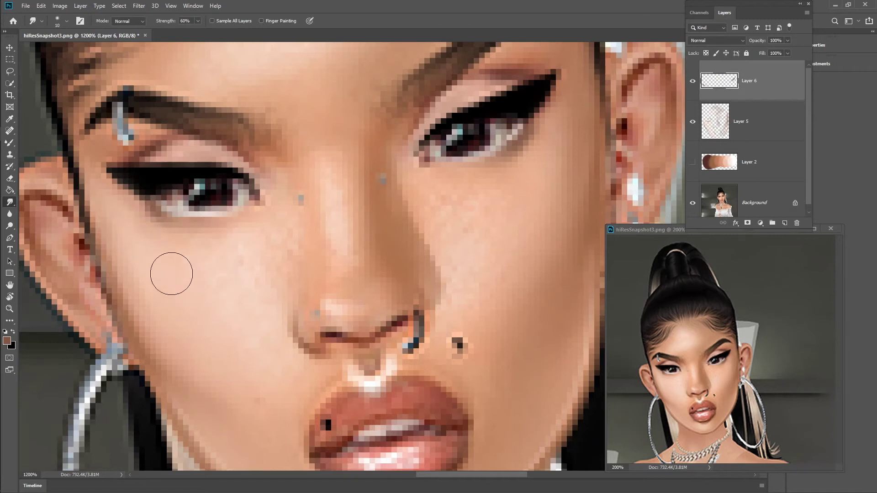
pyautogui.rightClick(777, 89)
pyautogui.click(773, 352)
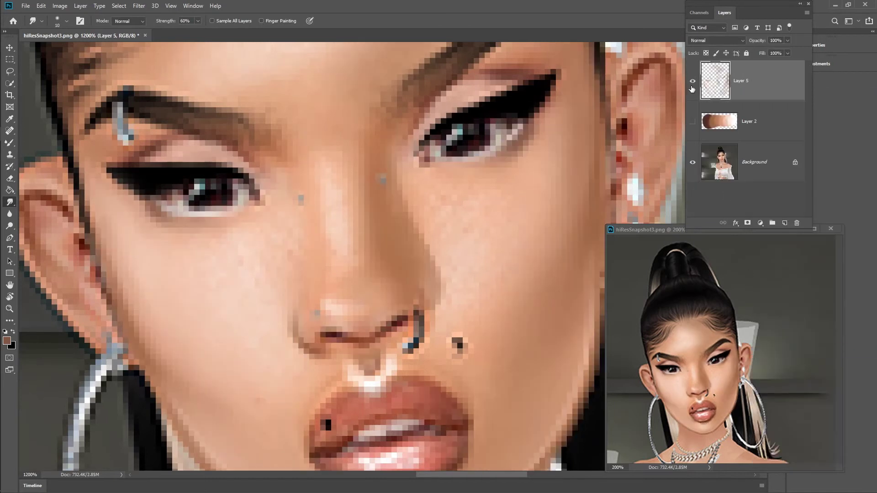
# - Paint greyish beige over the whites of both eyes with a 1 px brush on a new layer and merge it down
pyautogui.click(784, 223)
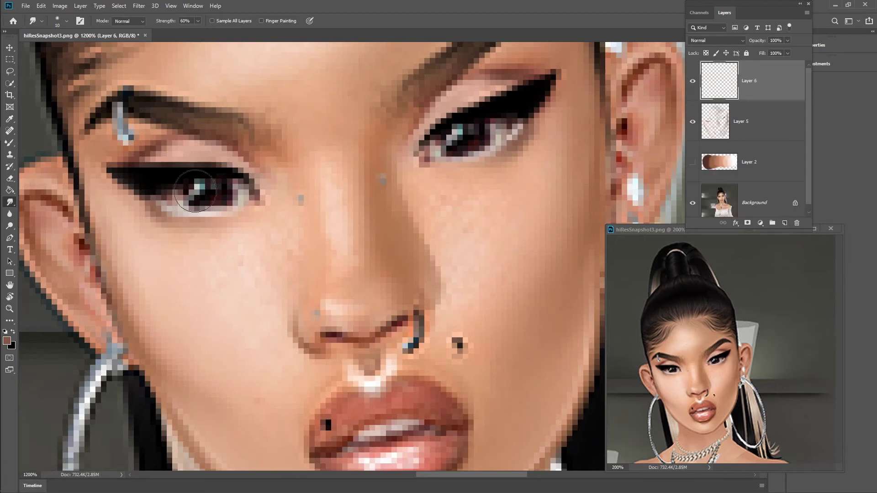
pyautogui.press('b')
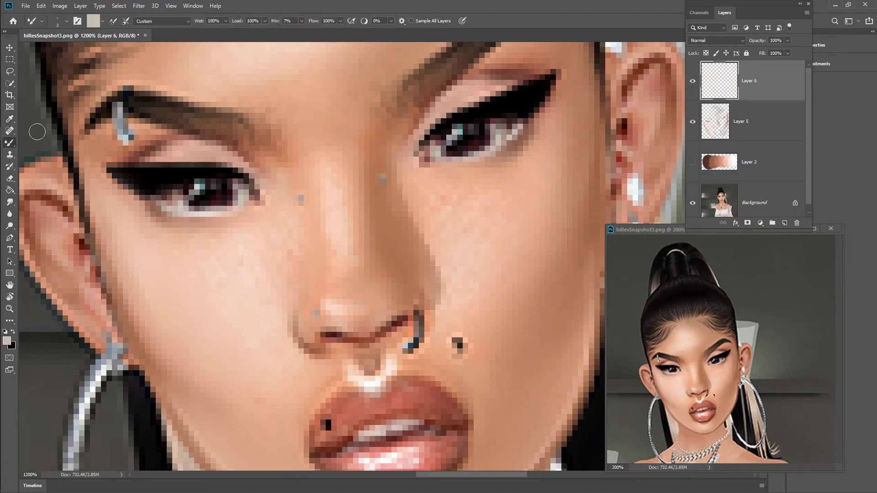
pyautogui.click(67, 21)
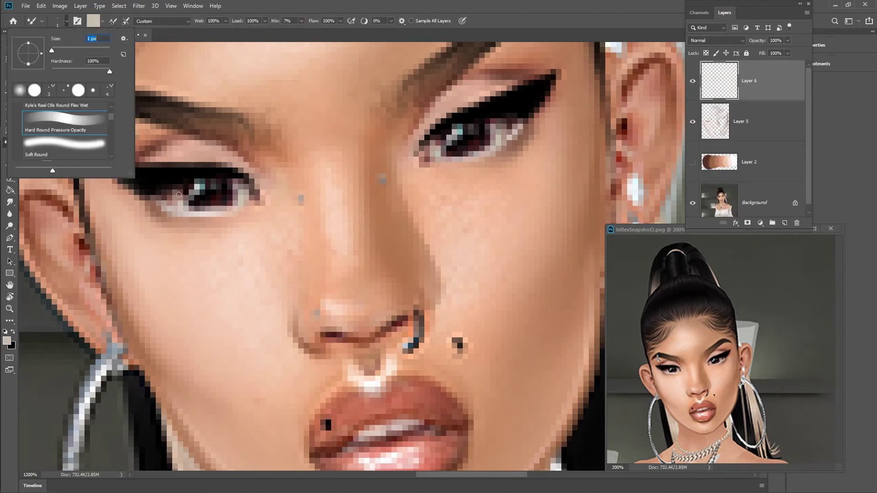
pyautogui.moveTo(178, 196); pyautogui.dragTo(187, 205)
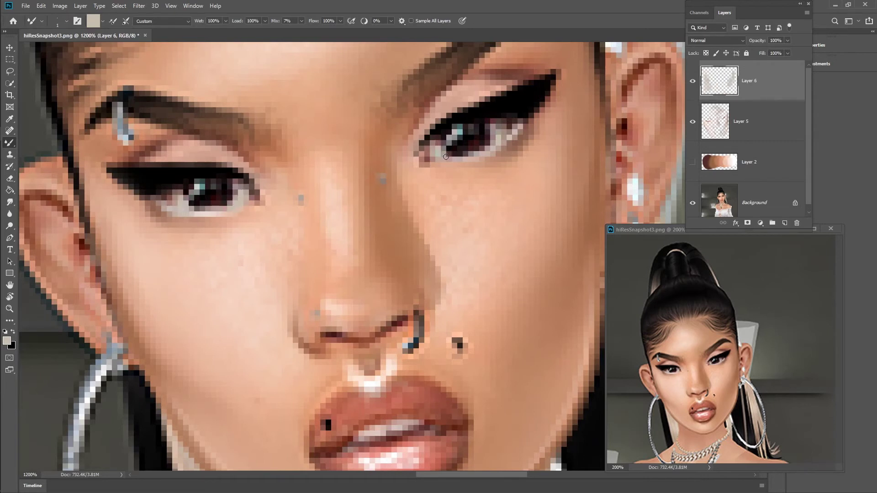
pyautogui.moveTo(446, 156); pyautogui.dragTo(439, 150)
pyautogui.moveTo(493, 144); pyautogui.dragTo(499, 130)
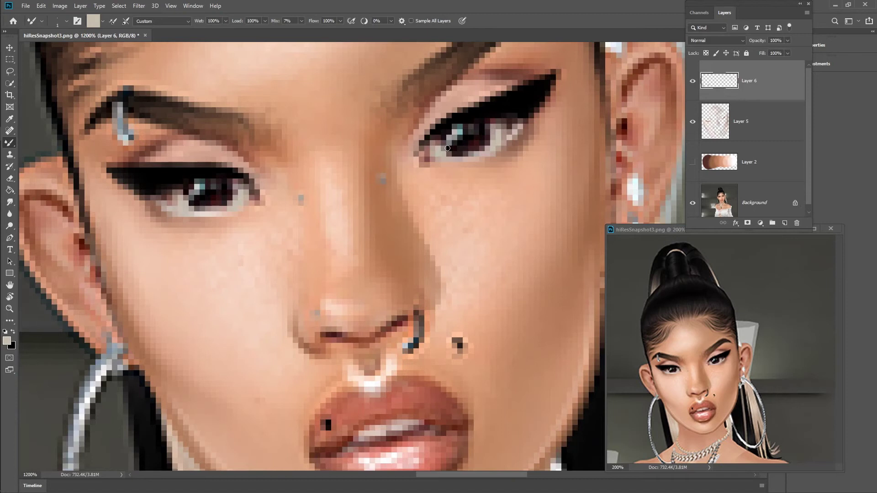
pyautogui.rightClick(750, 83)
pyautogui.click(780, 349)
# - Sample a pale pink from the swatch layer and paint highlights across both upper eyelids on a new layer
pyautogui.click(785, 222)
pyautogui.press('d')
pyautogui.press('x')
pyautogui.click(693, 162)
pyautogui.press('i')
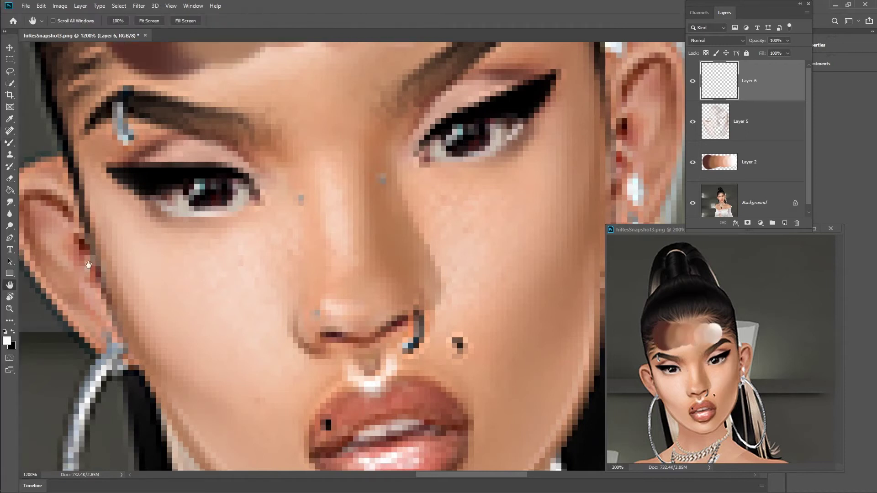
pyautogui.scroll(2, 337, 97)
pyautogui.press('b')
pyautogui.click(693, 163)
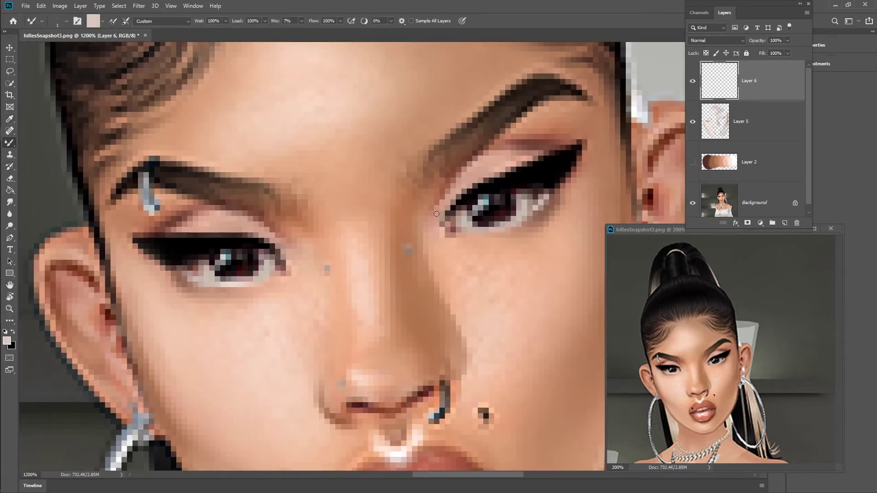
pyautogui.moveTo(514, 150); pyautogui.dragTo(466, 195)
pyautogui.moveTo(284, 246)
pyautogui.mouseDown()
pyautogui.moveTo(246, 219)
pyautogui.moveTo(216, 213)
pyautogui.moveTo(173, 230)
pyautogui.mouseUp()
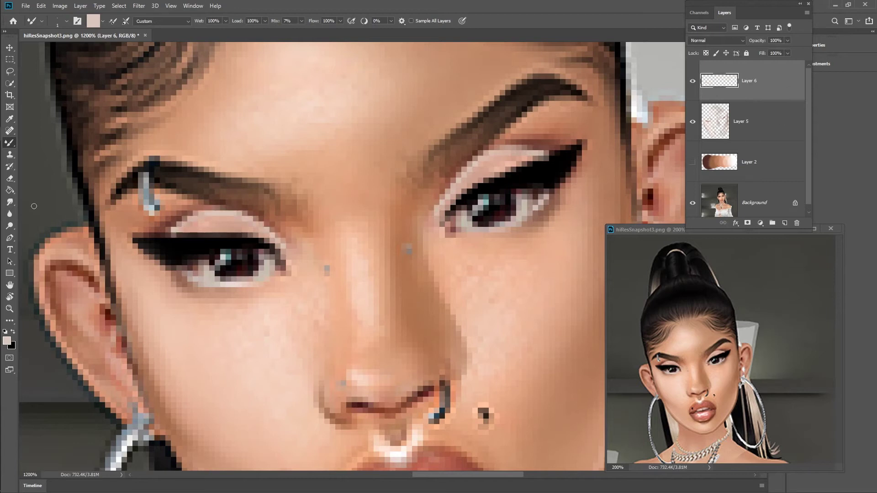
# - Blur the eyelid highlights and merge their layer down
pyautogui.click(10, 202)
pyautogui.click(10, 214)
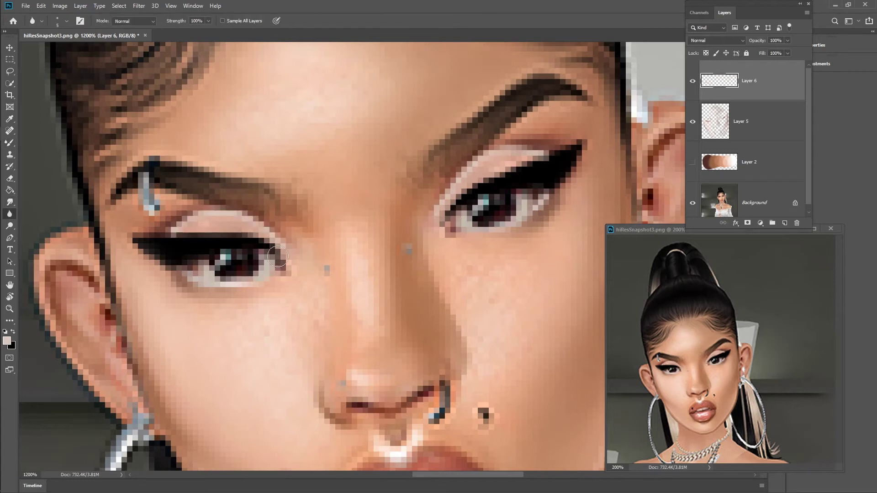
pyautogui.rightClick(772, 84)
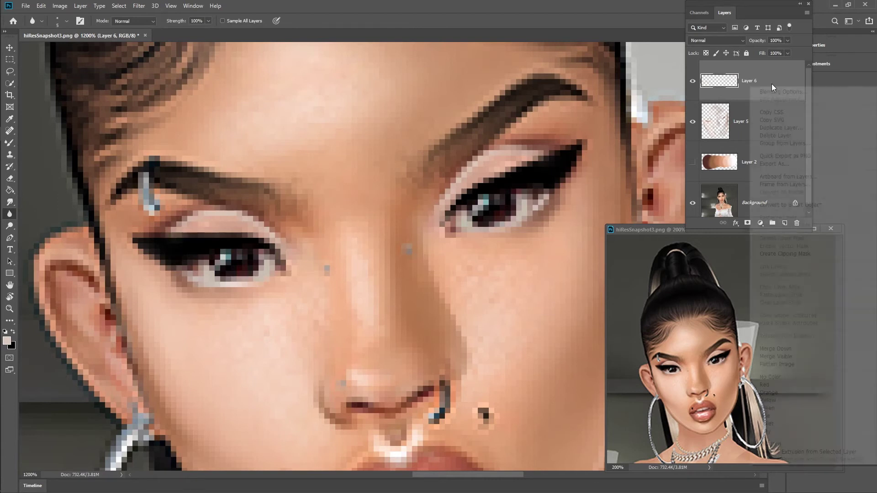
pyautogui.click(772, 349)
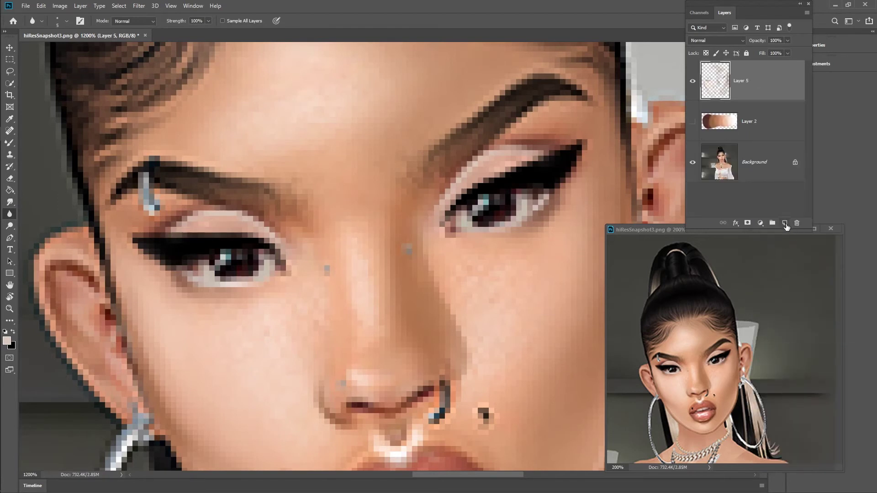
# - Paint a pale pink highlight under the right-hand eyebrow on a new layer, blur it, lower its opacity and merge it down
pyautogui.click(785, 223)
pyautogui.press('b')
pyautogui.moveTo(594, 111)
pyautogui.mouseDown()
pyautogui.moveTo(555, 102)
pyautogui.moveTo(531, 117)
pyautogui.moveTo(504, 139)
pyautogui.moveTo(552, 107)
pyautogui.moveTo(579, 112)
pyautogui.moveTo(547, 123)
pyautogui.moveTo(568, 127)
pyautogui.moveTo(538, 152)
pyautogui.moveTo(484, 168)
pyautogui.moveTo(542, 126)
pyautogui.moveTo(576, 132)
pyautogui.mouseUp()
pyautogui.press('r')
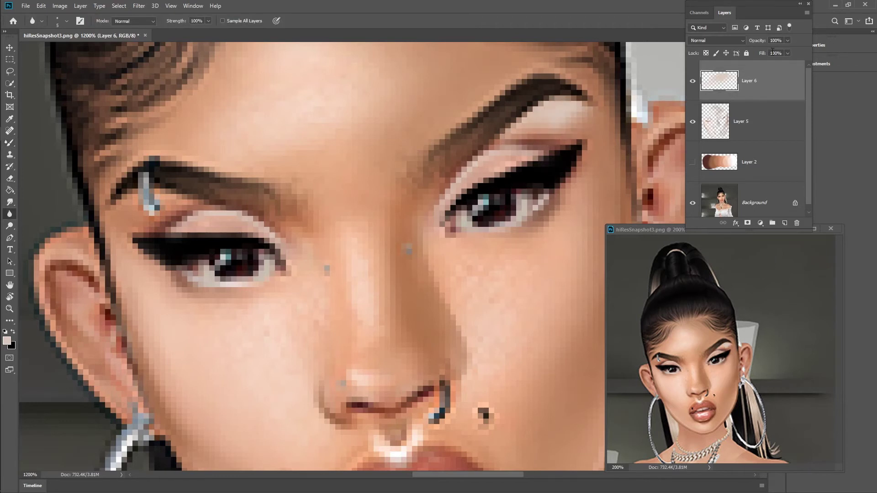
pyautogui.moveTo(787, 40); pyautogui.dragTo(766, 63)
pyautogui.rightClick(774, 83)
pyautogui.click(780, 340)
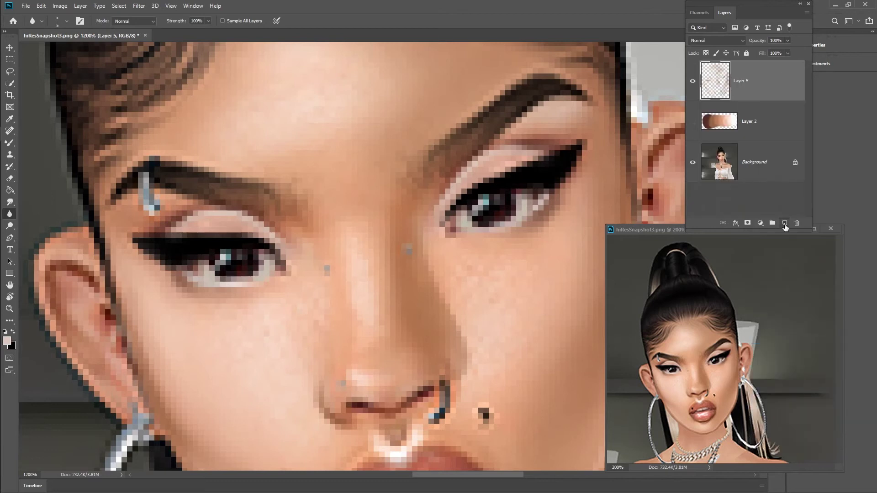
# - Paint a pale pink highlight under the left-hand eyebrow on a new layer, blur it and set the layer's opacity to 91%
pyautogui.click(785, 223)
pyautogui.press('b')
pyautogui.moveTo(198, 197)
pyautogui.mouseDown()
pyautogui.moveTo(126, 199)
pyautogui.moveTo(155, 204)
pyautogui.moveTo(139, 220)
pyautogui.moveTo(192, 201)
pyautogui.mouseUp()
pyautogui.press('r')
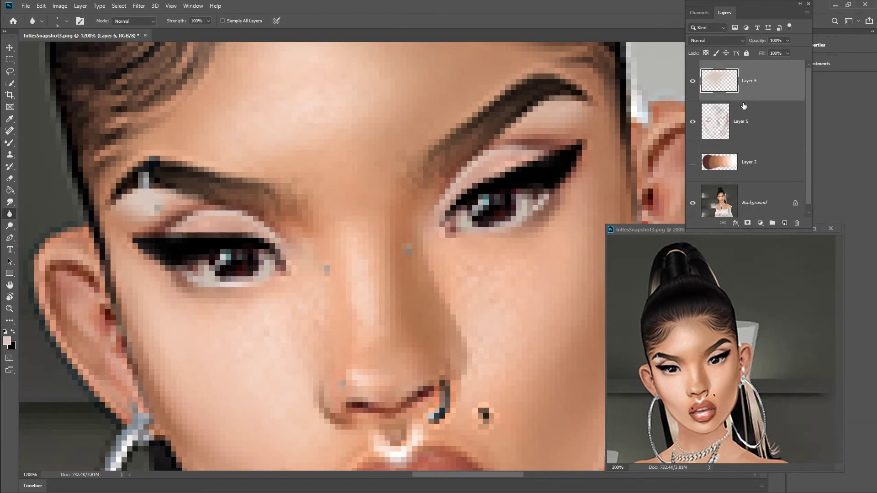
pyautogui.moveTo(788, 43)
pyautogui.mouseDown()
pyautogui.moveTo(779, 51)
pyautogui.moveTo(786, 53)
pyautogui.mouseUp()
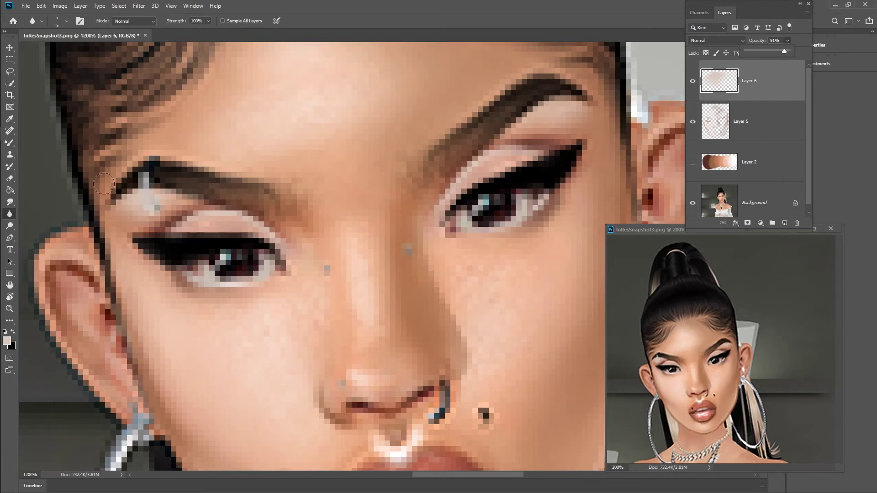
# - Erase the highlight covering the eyebrow piercing, merge the layer down and compare the retouching on and off
pyautogui.click(10, 179)
pyautogui.click(65, 21)
pyautogui.click(146, 194)
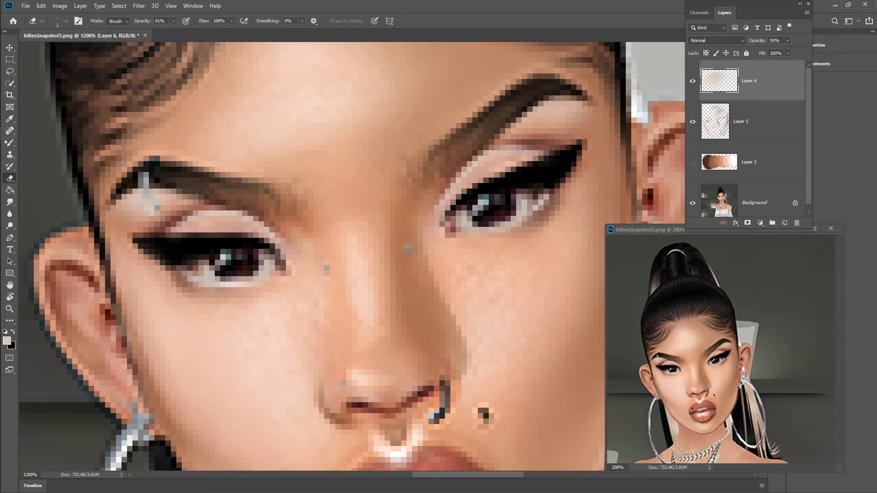
pyautogui.rightClick(746, 81)
pyautogui.click(768, 77)
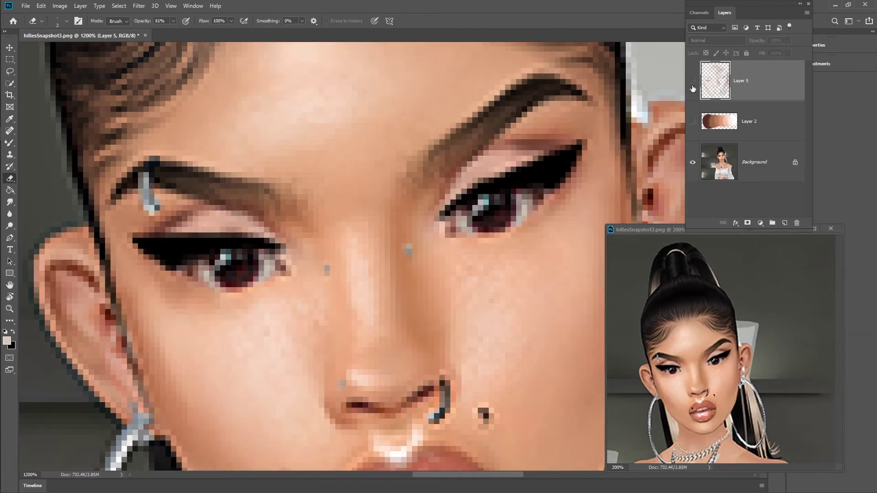
pyautogui.hotkey('ctrl', 'z')
# - Paint pale pink highlights along the upper edges of both eyebrows and blur them
pyautogui.press('b')
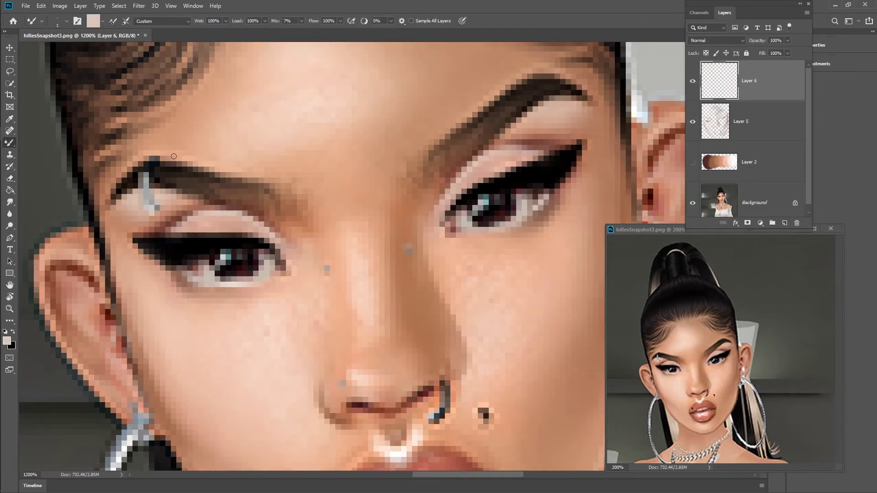
pyautogui.moveTo(426, 147); pyautogui.dragTo(497, 89)
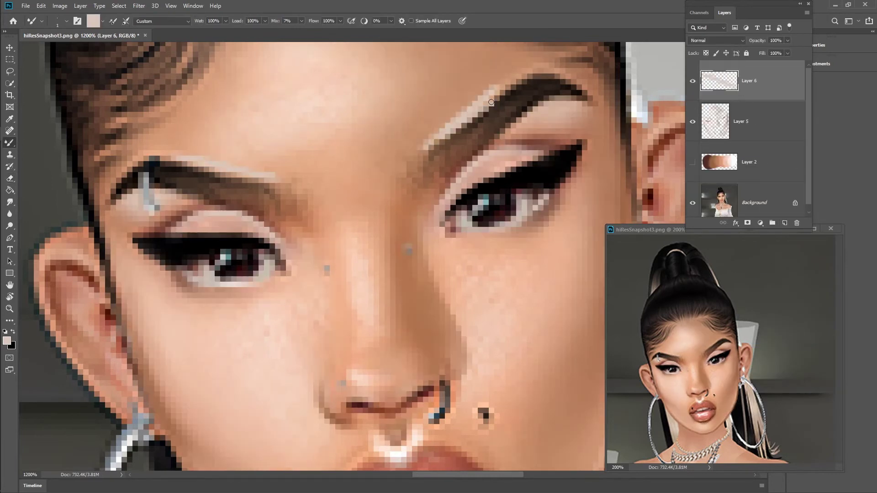
pyautogui.click(66, 21)
pyautogui.click(496, 114)
pyautogui.click(9, 214)
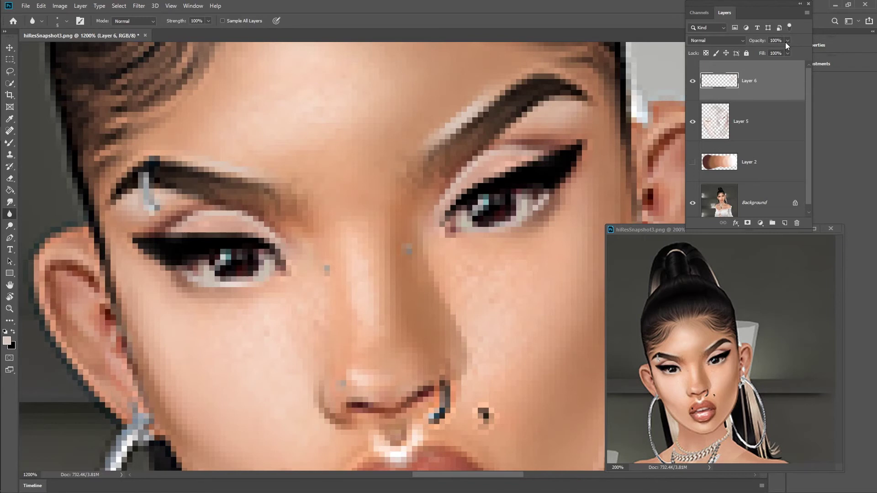
# - Lower the opacity of the eyebrow highlight layer, merge it down and add a new empty layer
pyautogui.click(786, 41)
pyautogui.moveTo(786, 54); pyautogui.dragTo(769, 54)
pyautogui.rightClick(767, 83)
pyautogui.click(780, 334)
pyautogui.click(785, 223)
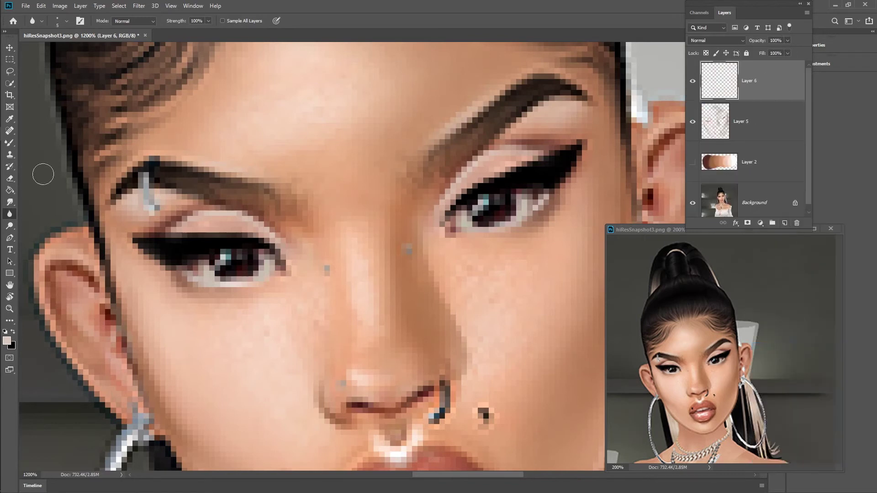
# - Paint short pale pink strokes around the inner ends of both eyebrows on the empty layer
pyautogui.press('b')
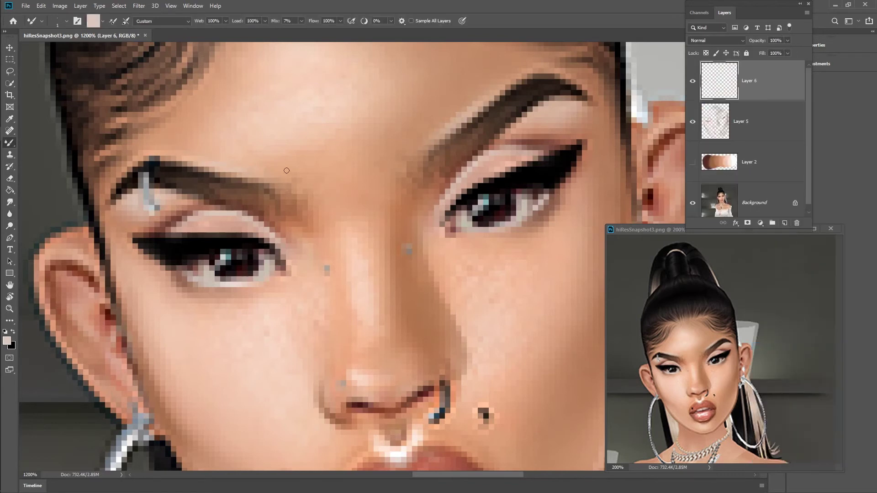
pyautogui.moveTo(285, 185)
pyautogui.mouseDown()
pyautogui.moveTo(284, 226)
pyautogui.moveTo(304, 191)
pyautogui.moveTo(299, 216)
pyautogui.mouseUp()
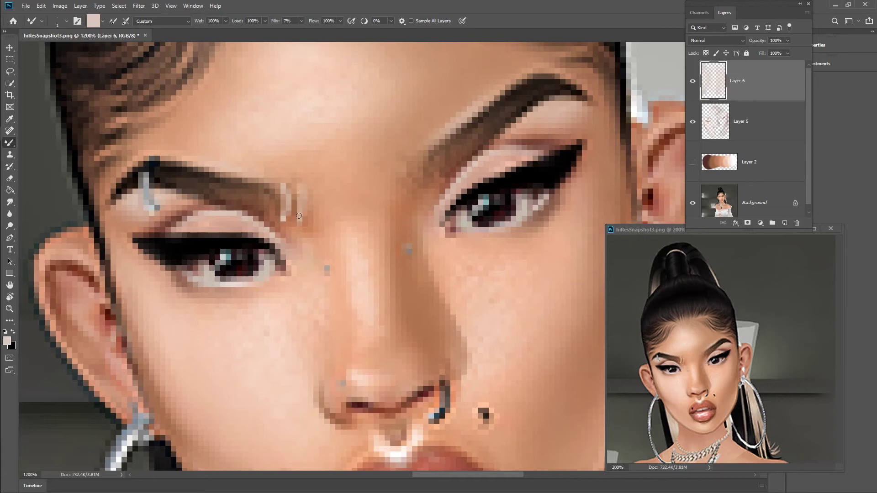
pyautogui.moveTo(415, 163); pyautogui.dragTo(437, 192)
pyautogui.moveTo(421, 148)
pyautogui.mouseDown()
pyautogui.moveTo(448, 177)
pyautogui.moveTo(438, 176)
pyautogui.mouseUp()
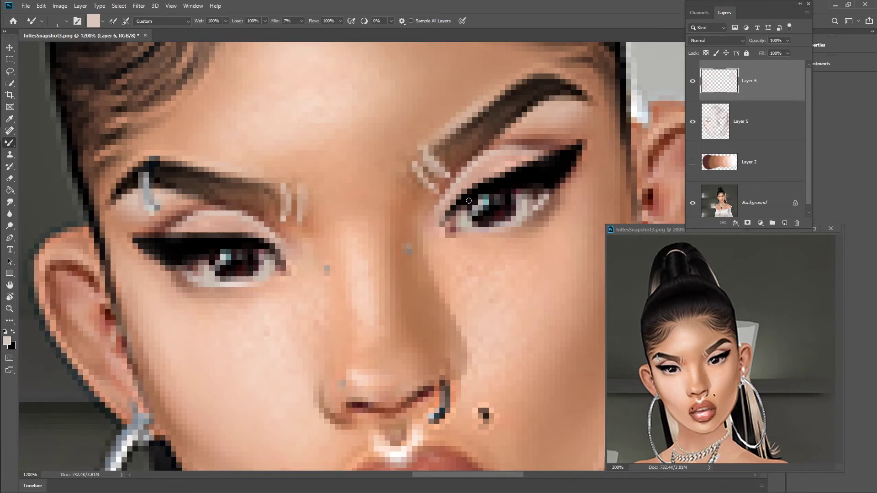
# - Set the opacity of the inner eyebrow highlight layer to 16% and merge it down
pyautogui.moveTo(773, 52); pyautogui.dragTo(755, 51)
pyautogui.rightClick(776, 85)
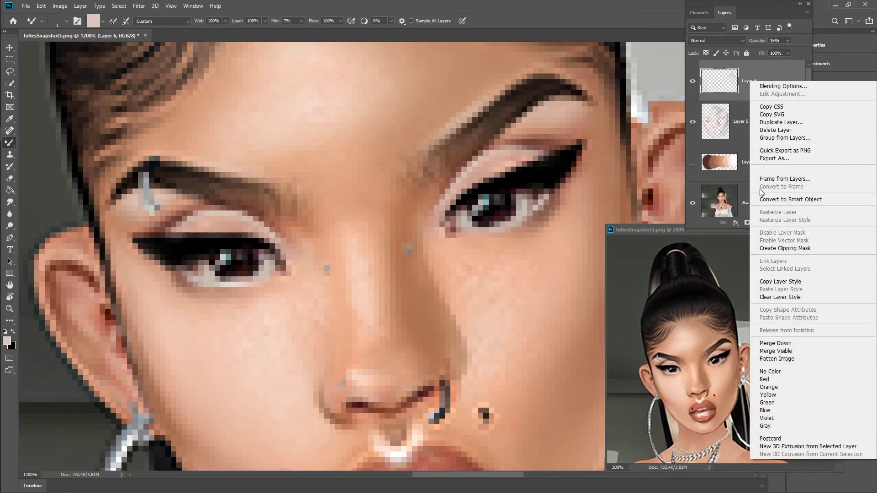
pyautogui.click(774, 344)
# - Paint a pale highlight across the left-hand eyebrow on a new layer, then blur and transform it
pyautogui.click(785, 223)
pyautogui.moveTo(191, 176); pyautogui.dragTo(167, 173)
pyautogui.moveTo(190, 186); pyautogui.dragTo(117, 179)
pyautogui.click(10, 214)
pyautogui.click(42, 6)
pyautogui.click(114, 207)
pyautogui.click(438, 21)
pyautogui.click(14, 203)
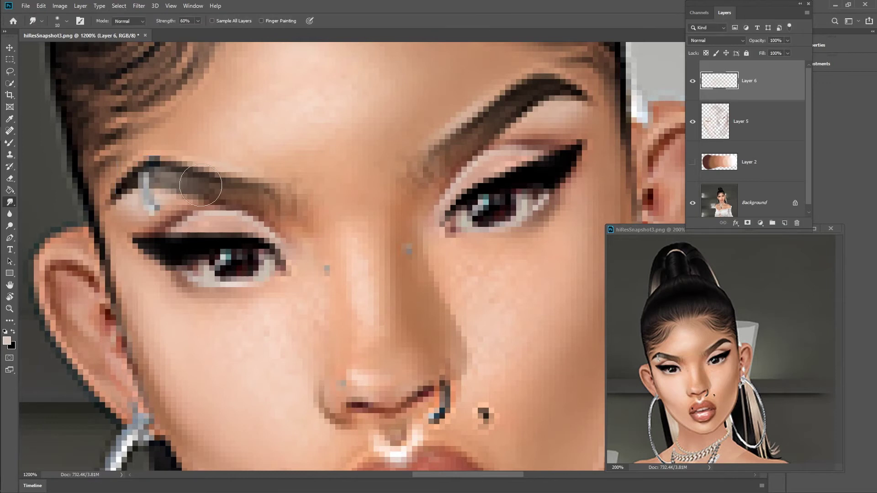
# - Set the opacity of the left-hand eyebrow highlight layer to 47% and merge it down
pyautogui.click(787, 41)
pyautogui.moveTo(787, 50); pyautogui.dragTo(766, 51)
pyautogui.click(783, 45)
pyautogui.hotkey('ctrl', '-')
pyautogui.hotkey('ctrl', '-')
pyautogui.hotkey('ctrl', '-')
pyautogui.hotkey('ctrl', '-')
pyautogui.hotkey('ctrl', '-')
pyautogui.hotkey('ctrl', '-')
pyautogui.hotkey('ctrl', '-')
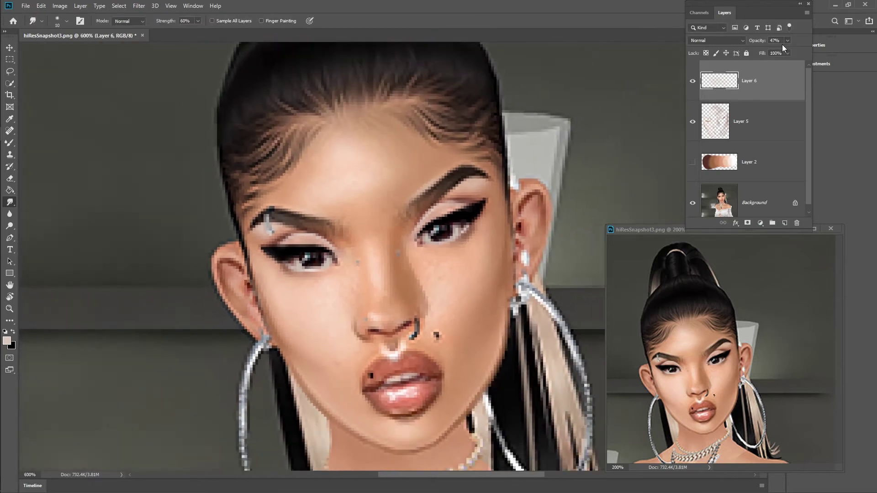
pyautogui.hotkey('ctrl', '+')
pyautogui.hotkey('ctrl', '+')
pyautogui.hotkey('ctrl', '+')
pyautogui.rightClick(751, 98)
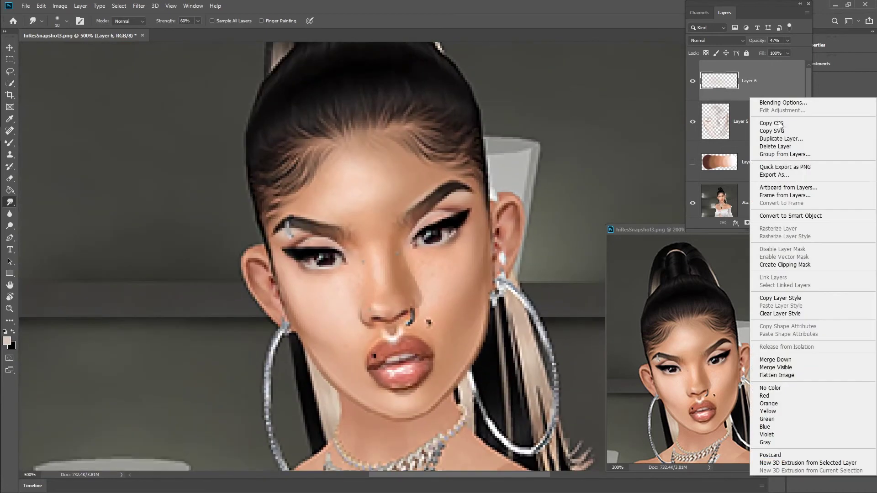
pyautogui.click(777, 363)
# - Add a new layer and sample a dark reddish brown from the skin-tone palette layer, hiding the palette again
pyautogui.click(785, 223)
pyautogui.click(693, 163)
pyautogui.click(10, 119)
pyautogui.click(301, 171)
pyautogui.click(693, 163)
pyautogui.click(10, 143)
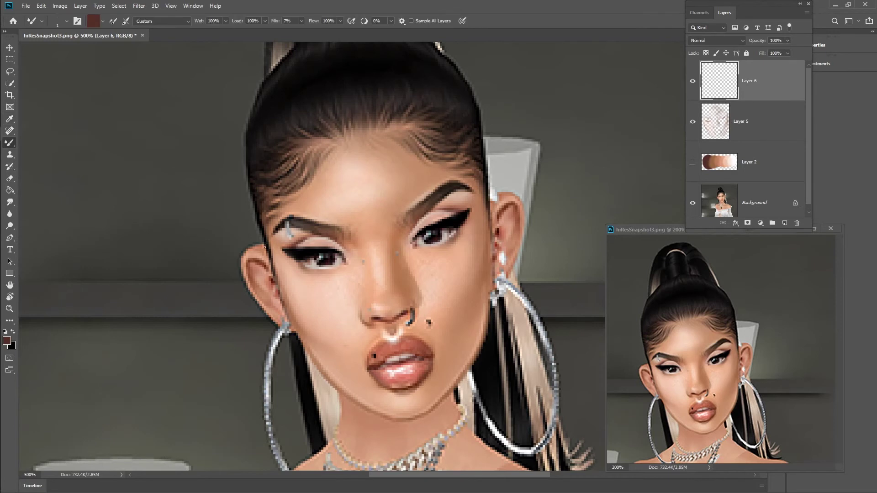
# - Set the Mixer Brush smoothing to 85% and paint dark brown contour lines along the jaw and both sides of the face
pyautogui.moveTo(274, 321); pyautogui.dragTo(283, 327)
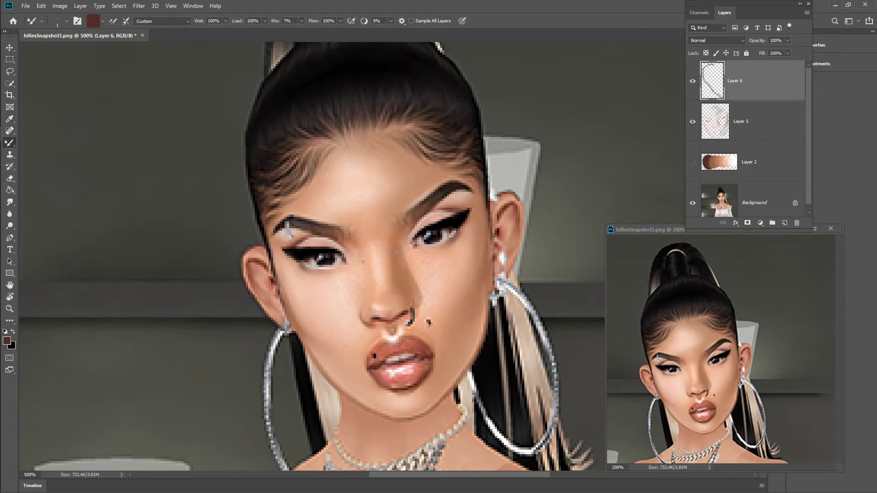
pyautogui.moveTo(518, 256); pyautogui.dragTo(508, 278)
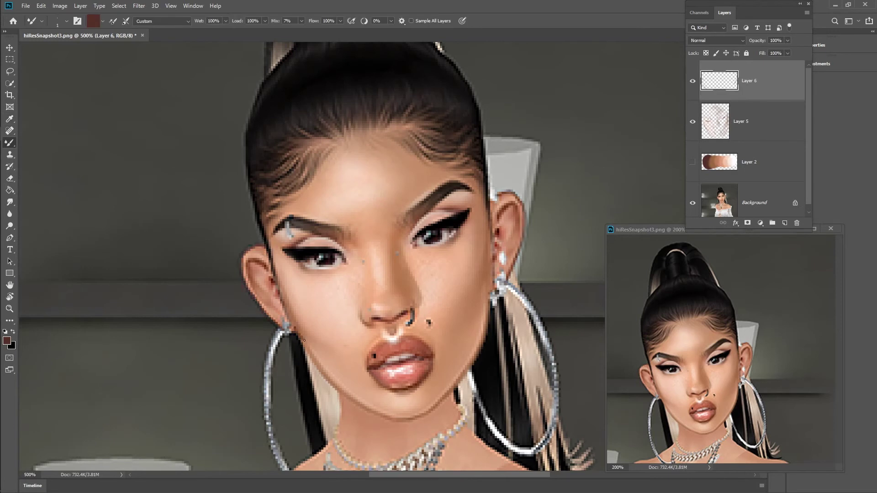
pyautogui.click(391, 21)
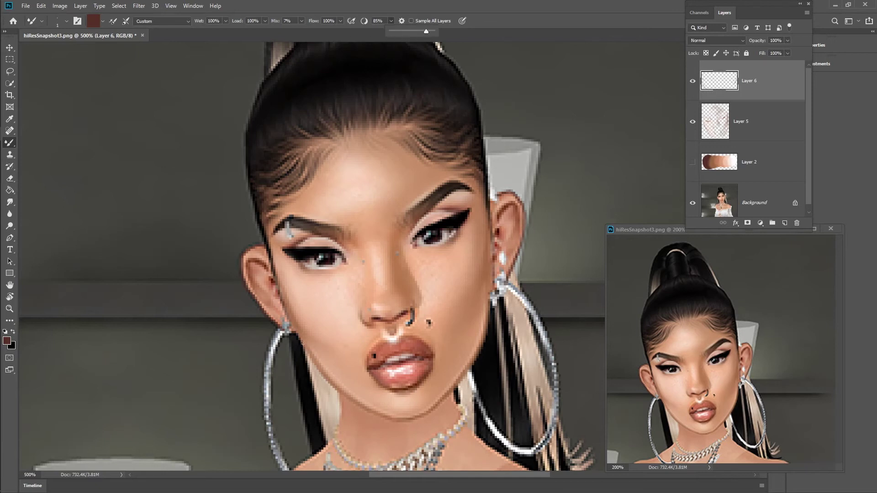
pyautogui.moveTo(291, 324); pyautogui.dragTo(311, 357)
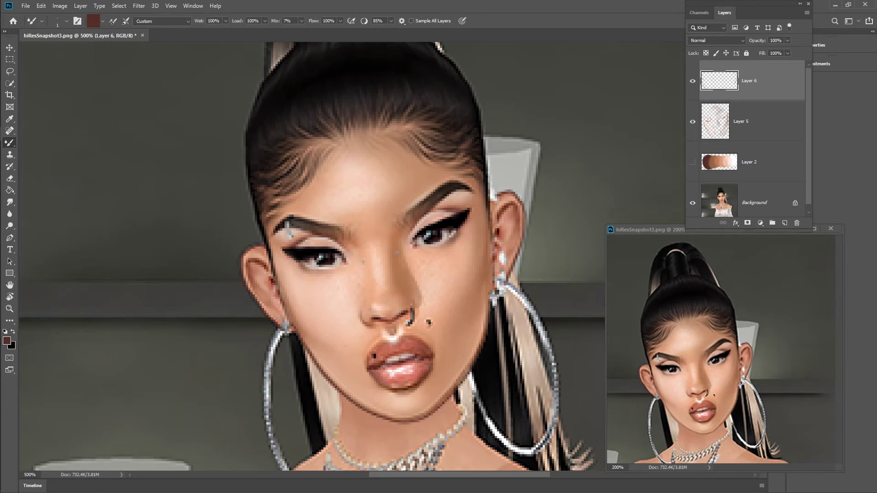
pyautogui.moveTo(487, 322); pyautogui.dragTo(493, 283)
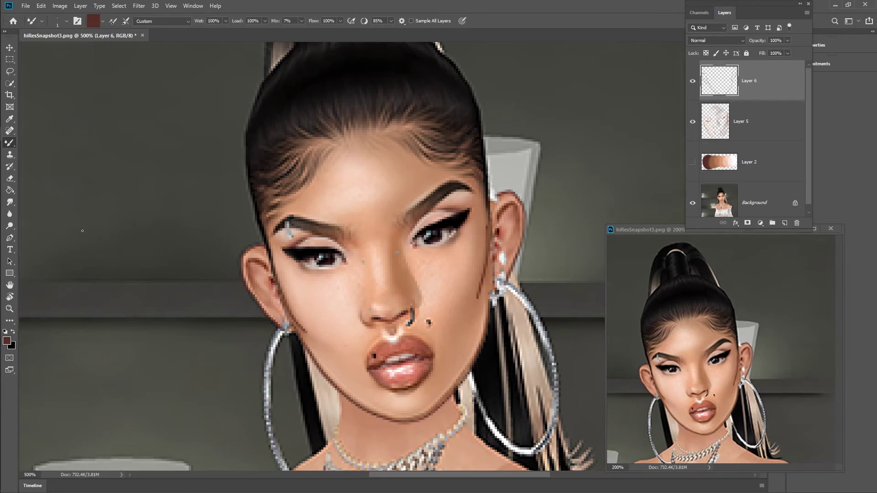
# - Blur the jaw contour lines, set their layer's opacity to 34% and merge it down
pyautogui.click(9, 214)
pyautogui.click(64, 21)
pyautogui.moveTo(474, 298); pyautogui.dragTo(475, 276)
pyautogui.moveTo(784, 46); pyautogui.dragTo(760, 53)
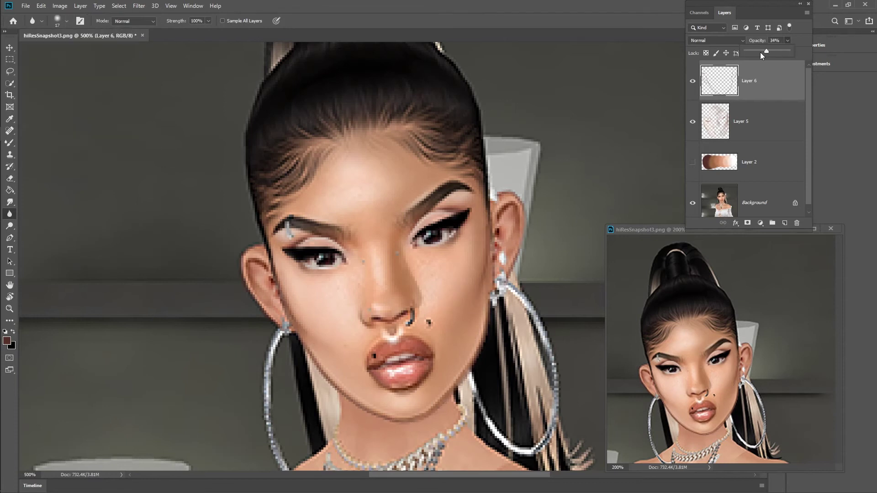
pyautogui.rightClick(778, 79)
pyautogui.click(771, 324)
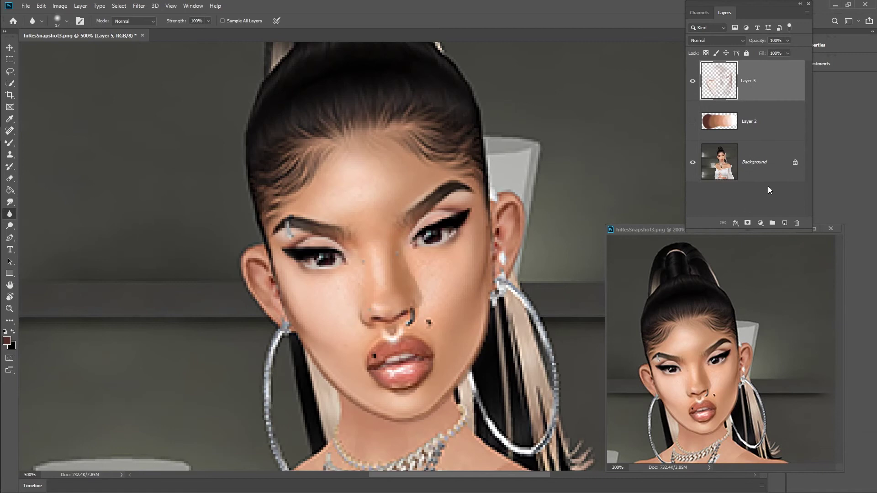
# - Paint thin dark brown outlines along the top edges of both shoulders
pyautogui.moveTo(119, 254); pyautogui.dragTo(116, 166)
pyautogui.press('b')
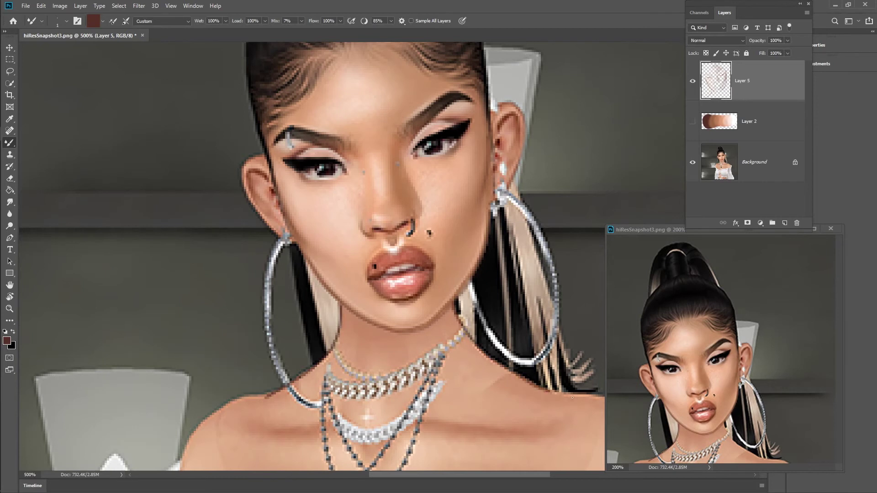
pyautogui.moveTo(572, 397); pyautogui.dragTo(552, 392)
pyautogui.click(10, 286)
pyautogui.moveTo(189, 298)
pyautogui.mouseDown()
pyautogui.moveTo(171, 196)
pyautogui.moveTo(135, 165)
pyautogui.mouseUp()
pyautogui.click(10, 180)
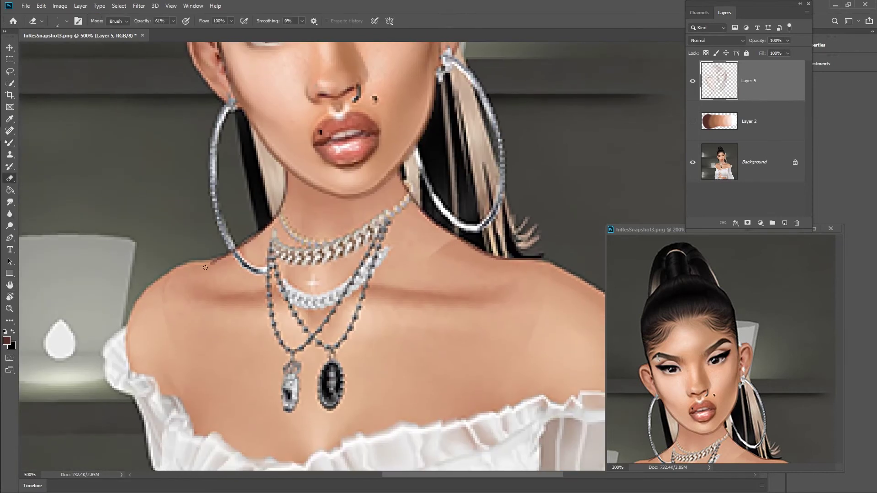
pyautogui.press('b')
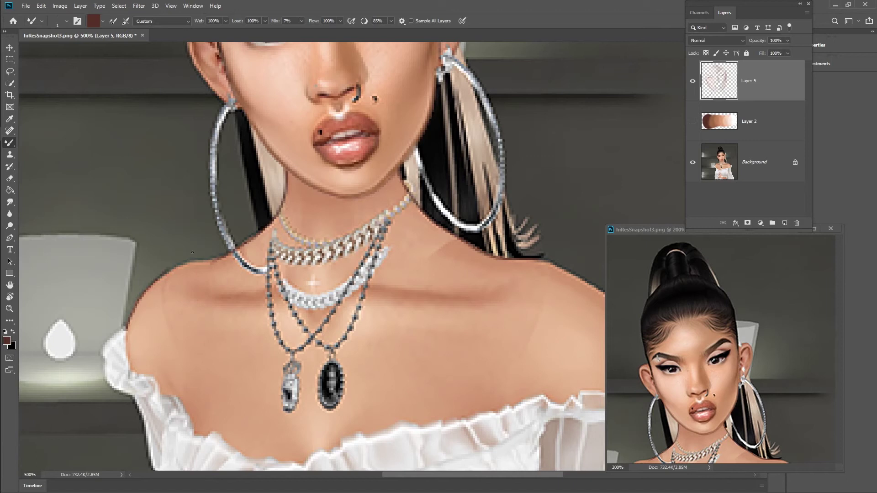
pyautogui.moveTo(195, 254); pyautogui.dragTo(174, 266)
# - Set a larger Eraser with 86% opacity for cleaning up the shoulder outline, and return to the Mixer Brush
pyautogui.press('e')
pyautogui.click(67, 22)
pyautogui.click(61, 47)
pyautogui.click(63, 22)
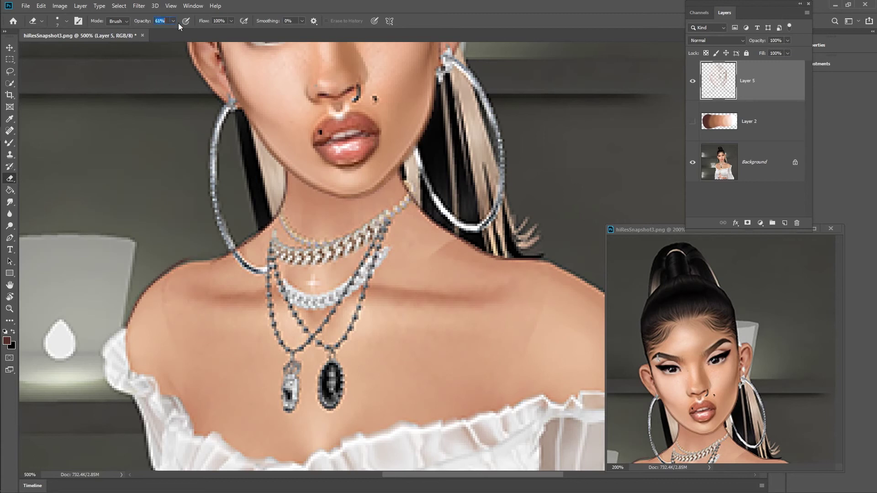
pyautogui.press('b')
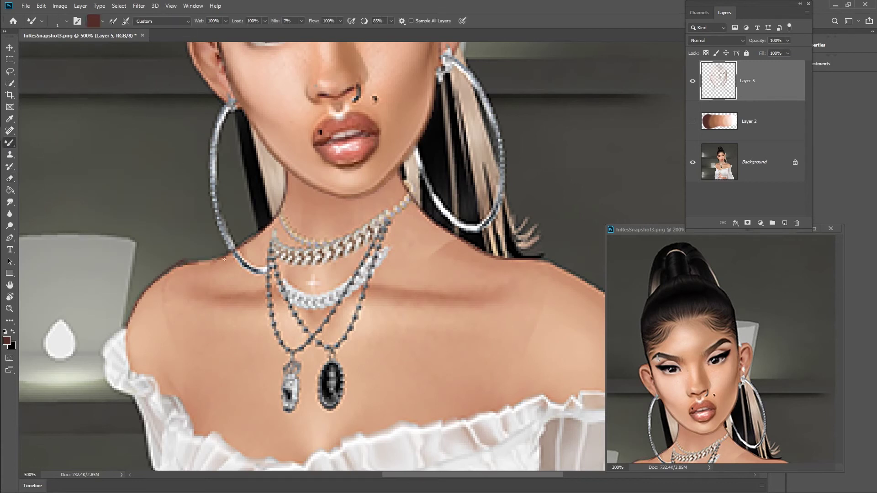
# - Soften the hard shadow edges on the shoulders and collarbone of the Background layer with the Blur tool
pyautogui.click(10, 287)
pyautogui.moveTo(295, 304); pyautogui.dragTo(288, 360)
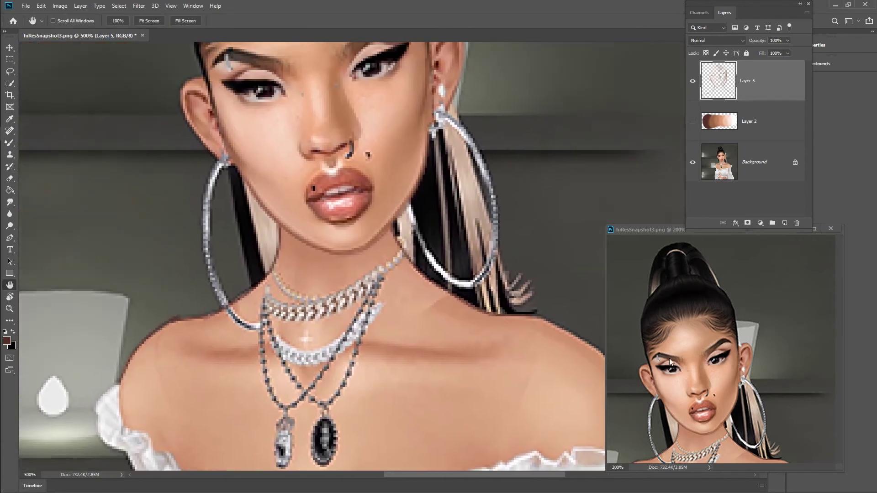
pyautogui.click(754, 162)
pyautogui.click(6, 215)
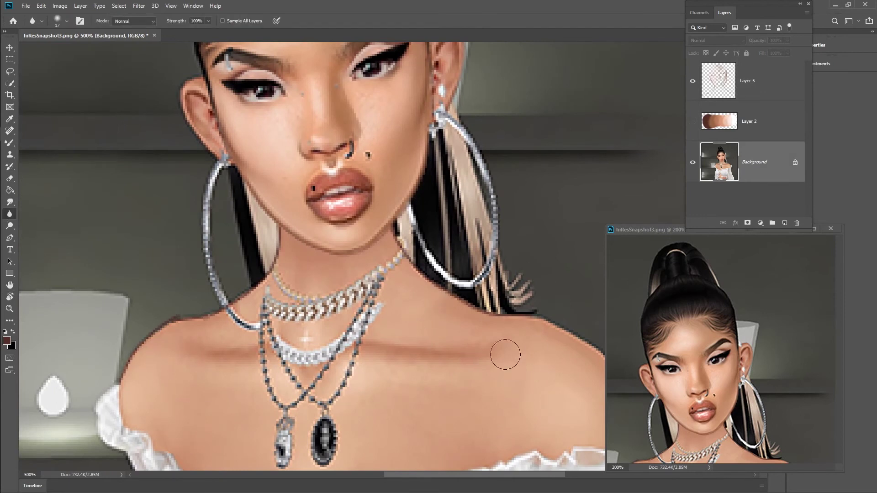
# - Paint a thick black stroke under the chin on a new layer with a 10 px brush and set the layer's opacity to 67%
pyautogui.hotkey('ctrl', 'shift', 'alt', 'n')
pyautogui.press('x')
pyautogui.click(10, 166)
pyautogui.click(67, 21)
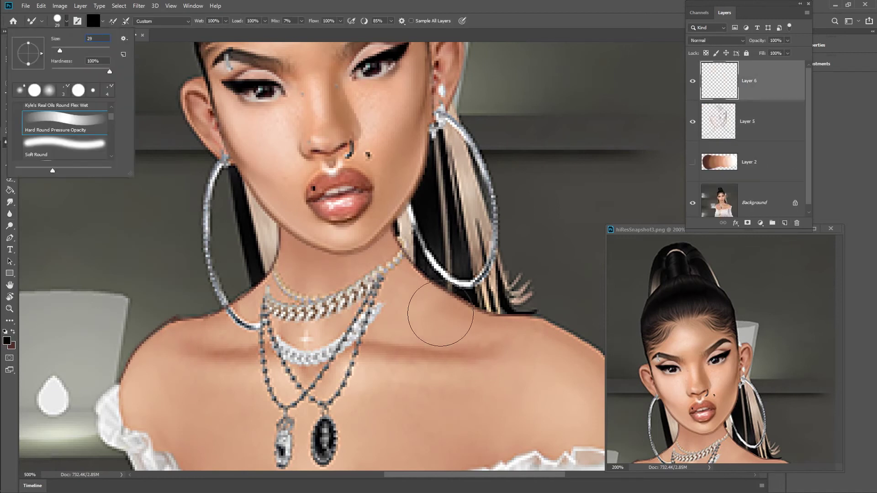
pyautogui.write('10')
pyautogui.press('Return')
pyautogui.moveTo(279, 224)
pyautogui.mouseDown()
pyautogui.moveTo(304, 245)
pyautogui.moveTo(348, 260)
pyautogui.moveTo(382, 244)
pyautogui.moveTo(413, 198)
pyautogui.mouseUp()
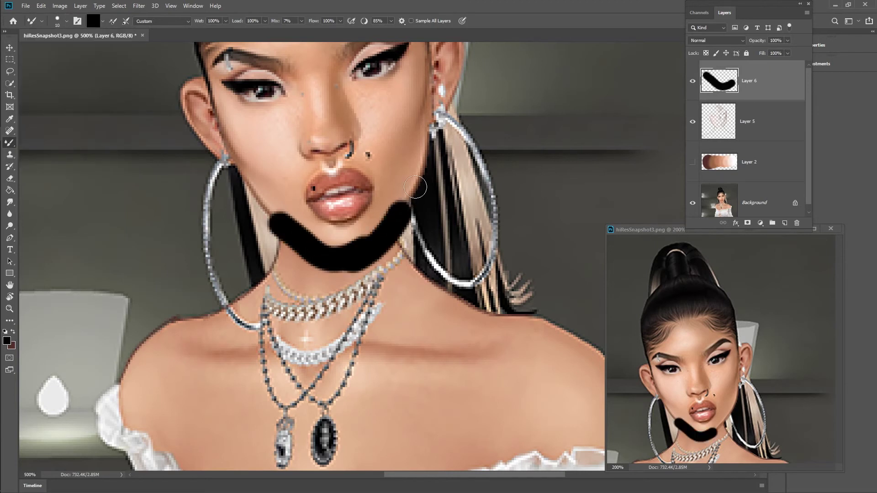
pyautogui.click(788, 41)
pyautogui.moveTo(788, 50); pyautogui.dragTo(774, 50)
# - Erase the chin shadow where it overlaps the face, following the jawline with a 14 px eraser
pyautogui.press('e')
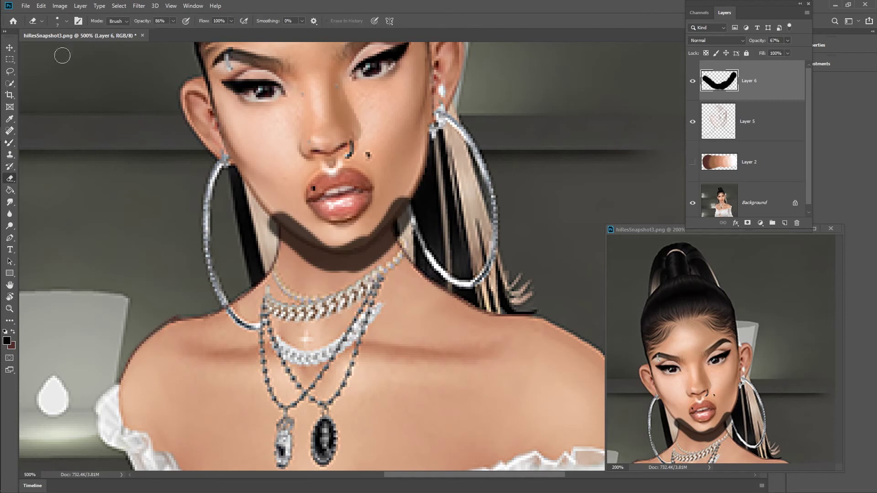
pyautogui.click(57, 21)
pyautogui.moveTo(289, 187); pyautogui.dragTo(299, 202)
pyautogui.click(66, 21)
pyautogui.moveTo(59, 51); pyautogui.dragTo(56, 50)
pyautogui.moveTo(281, 202)
pyautogui.mouseDown()
pyautogui.moveTo(336, 228)
pyautogui.moveTo(372, 215)
pyautogui.moveTo(393, 185)
pyautogui.moveTo(365, 216)
pyautogui.mouseUp()
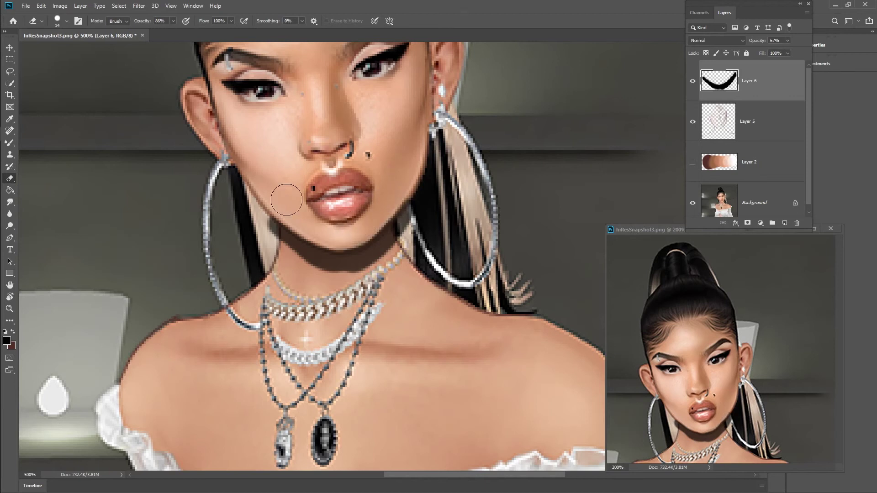
# - Blur and smudge both ends of the chin shadow to shape it to the neck
pyautogui.click(9, 214)
pyautogui.moveTo(257, 223); pyautogui.dragTo(285, 255)
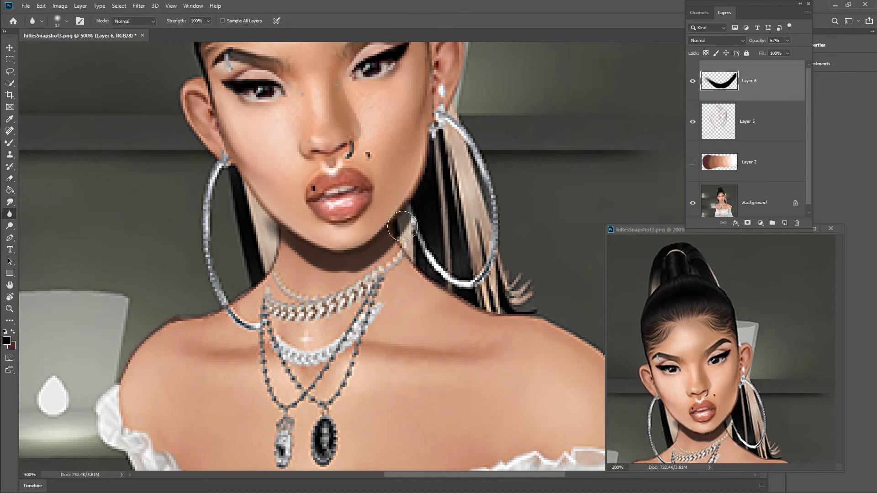
pyautogui.click(10, 202)
pyautogui.moveTo(269, 223); pyautogui.dragTo(249, 183)
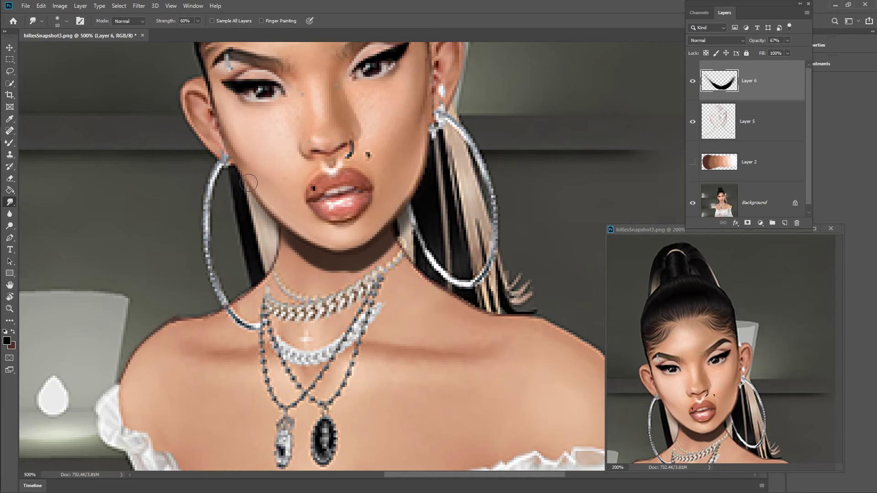
pyautogui.click(66, 21)
pyautogui.click(60, 48)
pyautogui.moveTo(410, 231)
pyautogui.mouseDown()
pyautogui.moveTo(447, 193)
pyautogui.moveTo(423, 233)
pyautogui.moveTo(441, 238)
pyautogui.moveTo(447, 206)
pyautogui.mouseUp()
# - Blur the lower edge of the neck shadow, reduce its layer's opacity and merge it down
pyautogui.click(10, 214)
pyautogui.moveTo(366, 277); pyautogui.dragTo(296, 274)
pyautogui.click(788, 40)
pyautogui.moveTo(789, 51); pyautogui.dragTo(780, 51)
pyautogui.rightClick(750, 74)
pyautogui.click(772, 126)
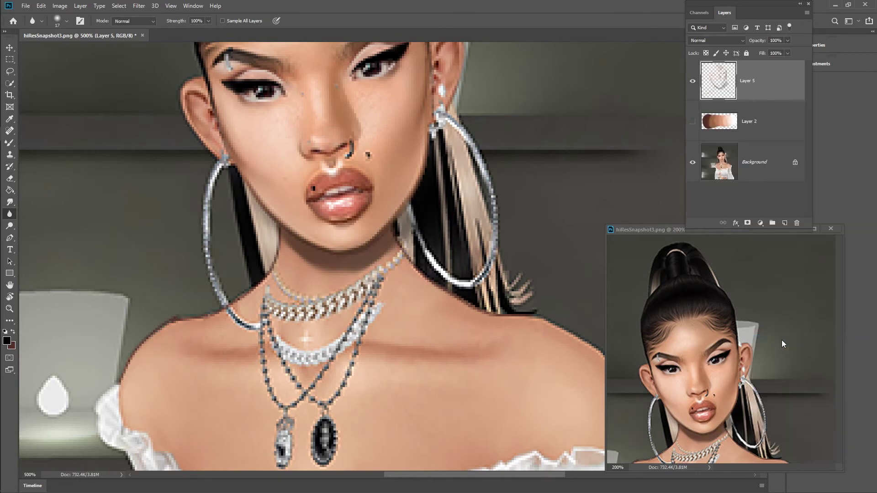
# - Add a new empty layer for the eyelashes and move the Layers panel clear of the collapsed panels
pyautogui.hotkey('ctrl', '1')
pyautogui.hotkey('ctrl', '+')
pyautogui.hotkey('ctrl', '+')
pyautogui.hotkey('ctrl', '+')
pyautogui.hotkey('ctrl', '+')
pyautogui.hotkey('ctrl', '+')
pyautogui.hotkey('ctrl', '+')
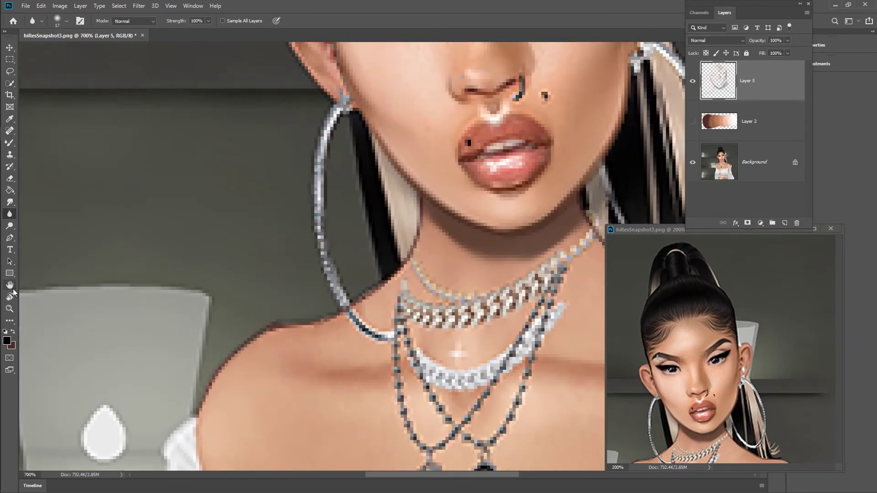
pyautogui.click(10, 286)
pyautogui.moveTo(339, 120); pyautogui.dragTo(191, 366)
pyautogui.click(788, 224)
pyautogui.moveTo(748, 4)
pyautogui.mouseDown()
pyautogui.moveTo(625, 29)
pyautogui.moveTo(656, 22)
pyautogui.mouseUp()
# - Look through the brush presets and set up a fine Mixer Brush tip for the eyelashes
pyautogui.click(777, 64)
pyautogui.click(637, 60)
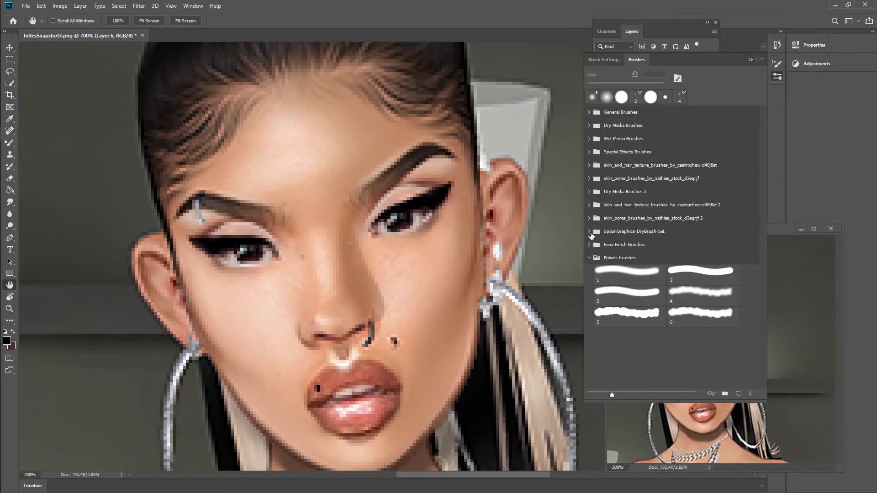
pyautogui.click(762, 59)
pyautogui.click(779, 67)
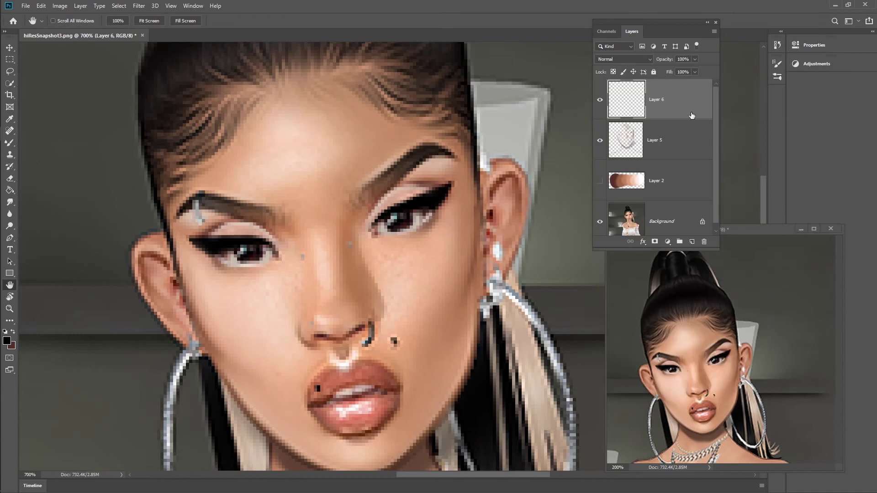
pyautogui.click(10, 143)
pyautogui.click(67, 21)
pyautogui.moveTo(430, 179); pyautogui.dragTo(419, 196)
pyautogui.hotkey('ctrl', 'z')
pyautogui.hotkey('ctrl', 'z')
pyautogui.moveTo(440, 176)
pyautogui.mouseDown()
pyautogui.moveTo(445, 199)
pyautogui.moveTo(430, 214)
pyautogui.moveTo(448, 186)
pyautogui.moveTo(479, 196)
pyautogui.moveTo(413, 214)
pyautogui.mouseUp()
pyautogui.moveTo(387, 198); pyautogui.dragTo(390, 211)
pyautogui.hotkey('ctrl', 'z')
pyautogui.hotkey('ctrl', 'z')
# - Lower the brush smoothing and paint black eyelashes along the upper lid of the right-hand eye
pyautogui.click(392, 21)
pyautogui.moveTo(393, 31); pyautogui.dragTo(355, 32)
pyautogui.moveTo(404, 188)
pyautogui.mouseDown()
pyautogui.moveTo(409, 199)
pyautogui.moveTo(382, 216)
pyautogui.mouseUp()
pyautogui.hotkey('ctrl', 'alt', 'f')
# - Duplicate the eyelash layer, merge the copy down and adjust the lashes with Free Transform
pyautogui.moveTo(679, 94); pyautogui.dragTo(691, 242)
pyautogui.rightClick(689, 113)
pyautogui.click(735, 367)
pyautogui.click(41, 7)
pyautogui.click(60, 206)
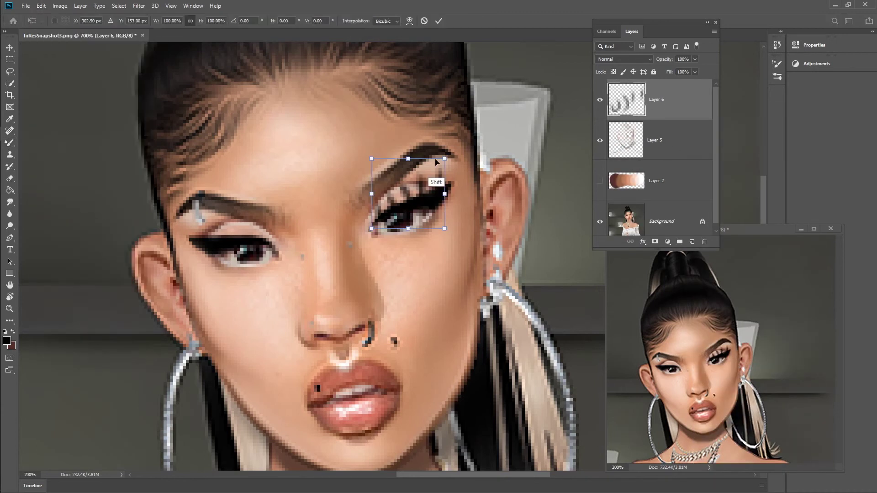
pyautogui.press('Return')
# - Paint additional eyelashes from the outer to the inner corner of the right-hand eye on a new layer and merge it down
pyautogui.hotkey('ctrl', 'shift', 'alt', 'n')
pyautogui.moveTo(434, 192); pyautogui.dragTo(426, 176)
pyautogui.moveTo(416, 197); pyautogui.dragTo(411, 188)
pyautogui.moveTo(404, 219); pyautogui.dragTo(393, 194)
pyautogui.rightClick(677, 99)
pyautogui.click(740, 361)
# - Fill the gaps between the right-hand eye's lashes with extra strokes on another new layer and merge it down
pyautogui.hotkey('ctrl', 'shift', 'alt', 'n')
pyautogui.moveTo(402, 204); pyautogui.dragTo(397, 199)
pyautogui.moveTo(387, 212)
pyautogui.mouseDown()
pyautogui.moveTo(414, 196)
pyautogui.moveTo(415, 206)
pyautogui.moveTo(437, 184)
pyautogui.mouseUp()
pyautogui.rightClick(667, 104)
pyautogui.click(692, 365)
# - Paint black eyelashes along the upper lid of the left-hand eye on a new layer and nudge them down
pyautogui.hotkey('ctrl', 'shift', 'alt', 'n')
pyautogui.moveTo(202, 246)
pyautogui.mouseDown()
pyautogui.moveTo(214, 231)
pyautogui.moveTo(223, 251)
pyautogui.moveTo(220, 226)
pyautogui.moveTo(220, 250)
pyautogui.moveTo(248, 226)
pyautogui.mouseUp()
pyautogui.moveTo(264, 241); pyautogui.dragTo(261, 230)
pyautogui.moveTo(208, 234); pyautogui.dragTo(199, 221)
pyautogui.press('v')
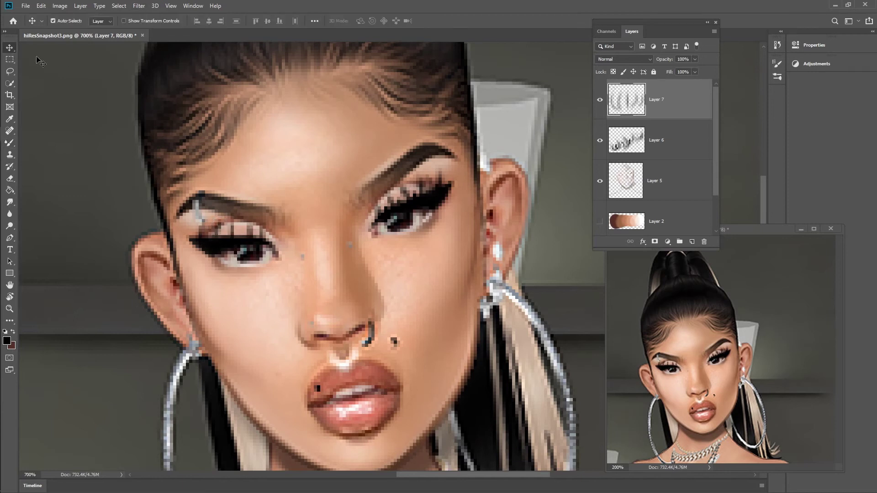
pyautogui.press('Down')
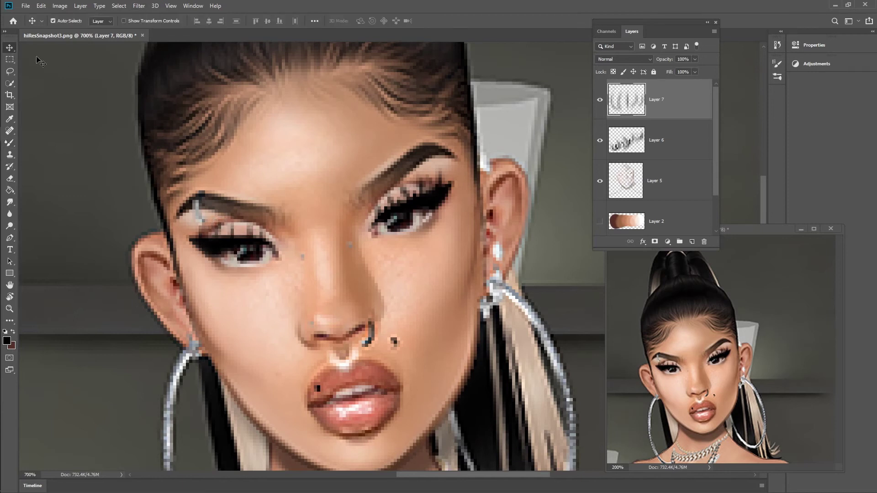
# - Paint more black lashes along the left-hand eye's upper lid on a new layer and merge it down
pyautogui.click(692, 243)
pyautogui.click(9, 142)
pyautogui.moveTo(228, 239); pyautogui.dragTo(224, 228)
pyautogui.moveTo(243, 238)
pyautogui.mouseDown()
pyautogui.moveTo(242, 227)
pyautogui.moveTo(259, 231)
pyautogui.mouseUp()
pyautogui.moveTo(265, 246); pyautogui.dragTo(274, 236)
pyautogui.moveTo(214, 238); pyautogui.dragTo(211, 232)
pyautogui.rightClick(671, 112)
pyautogui.click(699, 364)
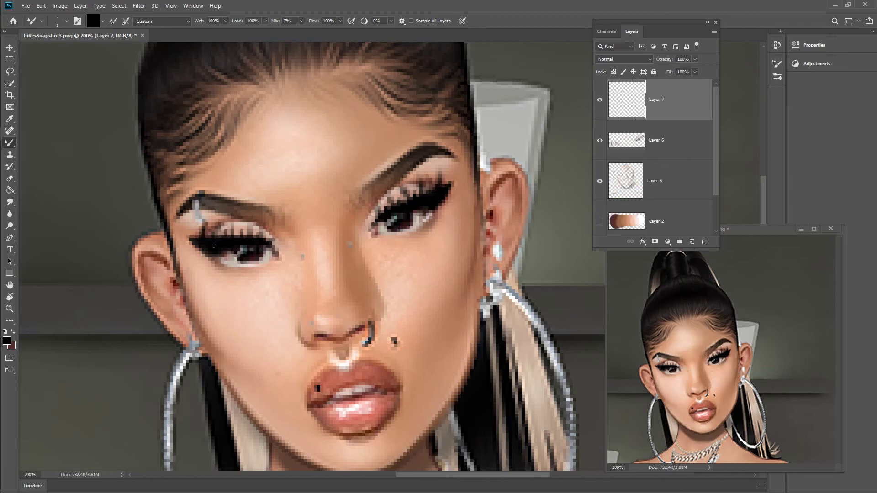
# - Lower the newest upper-lash layer's opacity to 57% and merge it into the layer below
pyautogui.moveTo(695, 59); pyautogui.dragTo(666, 75)
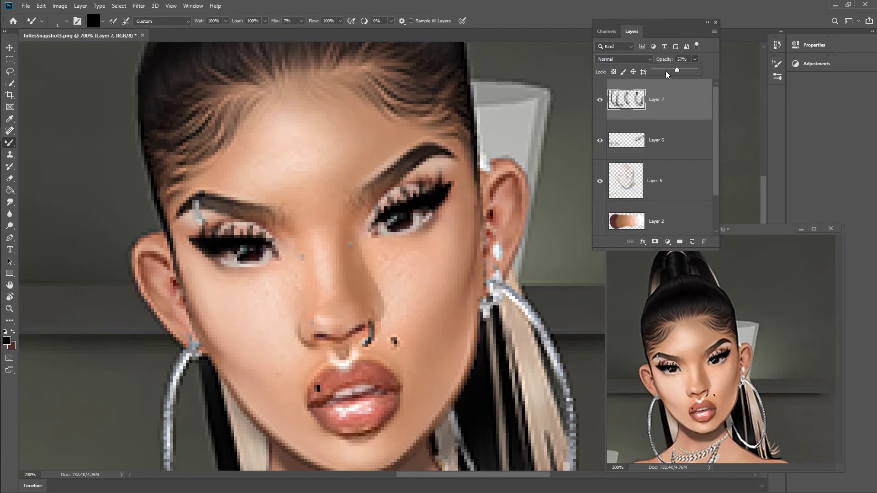
pyautogui.rightClick(675, 99)
pyautogui.click(699, 358)
# - Paint short black lower lashes beneath the outer half of both eyes on the top layer
pyautogui.moveTo(416, 231); pyautogui.dragTo(419, 237)
pyautogui.moveTo(425, 224)
pyautogui.mouseDown()
pyautogui.moveTo(429, 231)
pyautogui.moveTo(436, 223)
pyautogui.mouseUp()
pyautogui.moveTo(218, 260); pyautogui.dragTo(214, 269)
pyautogui.moveTo(227, 266); pyautogui.dragTo(225, 272)
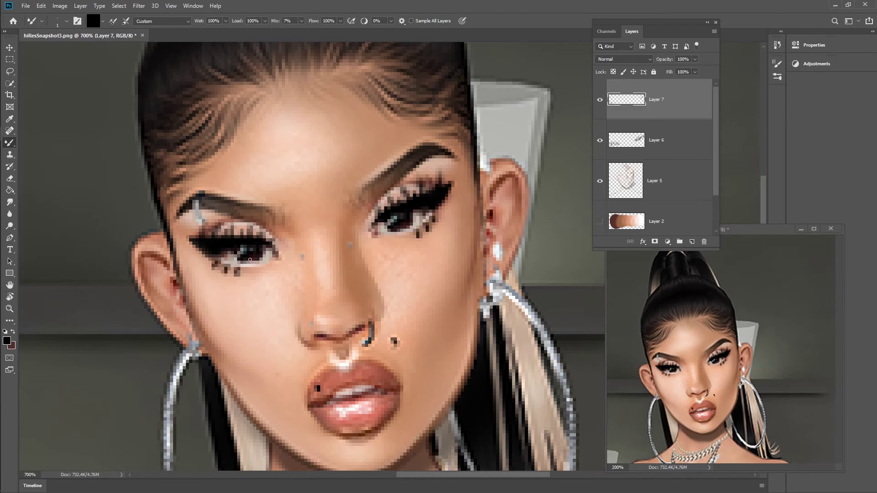
# - Apply Sharpen Edges to the lower lashes and erase those beneath the right-hand eye
pyautogui.click(139, 6)
pyautogui.moveTo(242, 160)
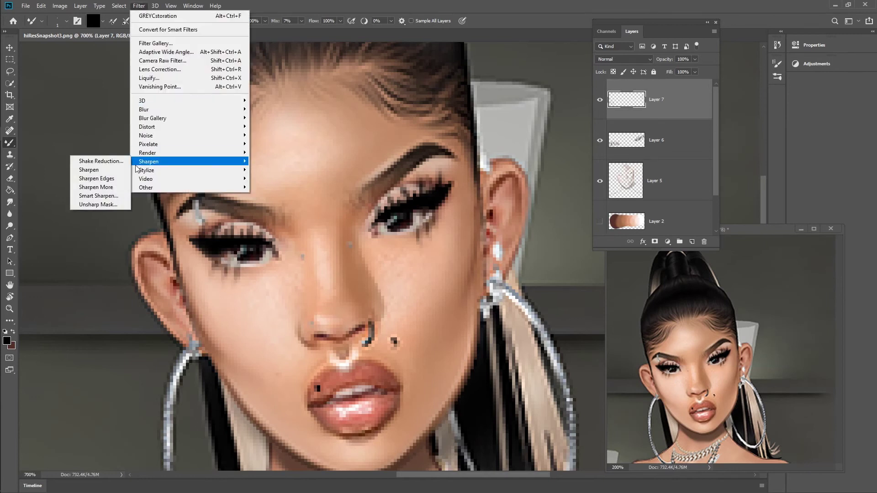
pyautogui.click(120, 179)
pyautogui.press('e')
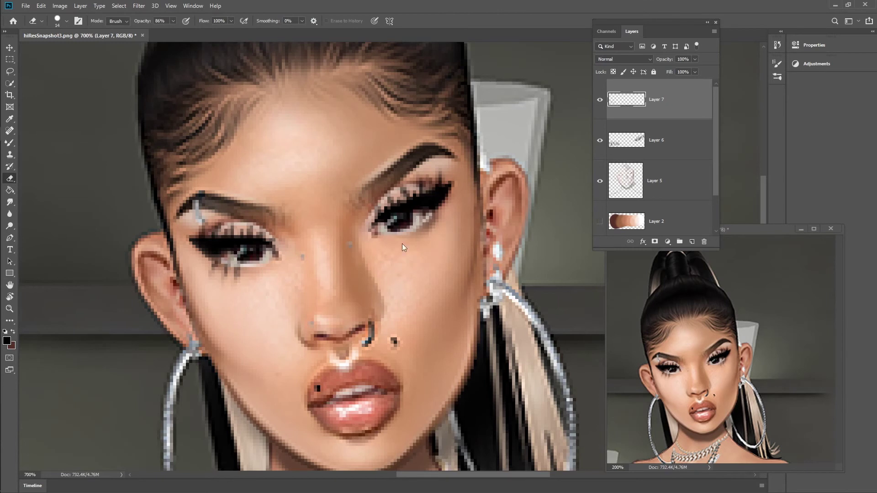
# - Copy the left-hand eye's lower lashes to a new layer with a rectangular selection and flip the copy horizontally
pyautogui.click(10, 60)
pyautogui.moveTo(195, 244); pyautogui.dragTo(264, 307)
pyautogui.rightClick(220, 256)
pyautogui.click(247, 333)
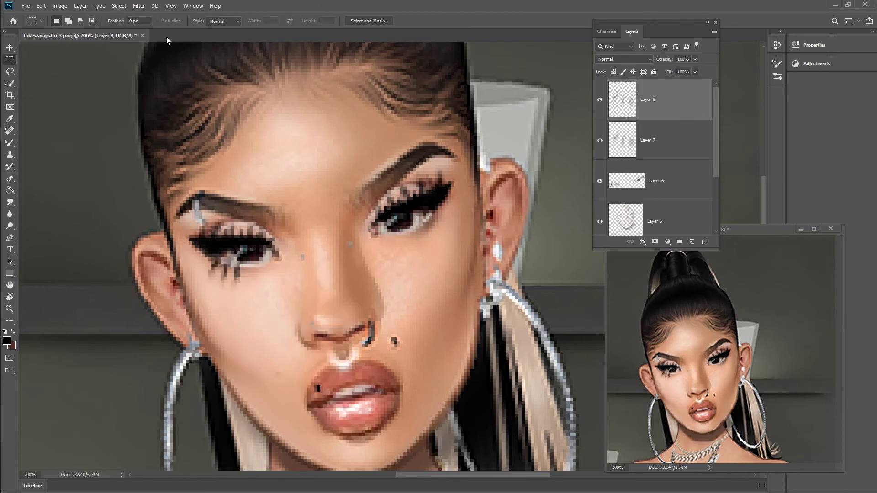
pyautogui.click(41, 6)
pyautogui.moveTo(99, 215)
pyautogui.click(192, 312)
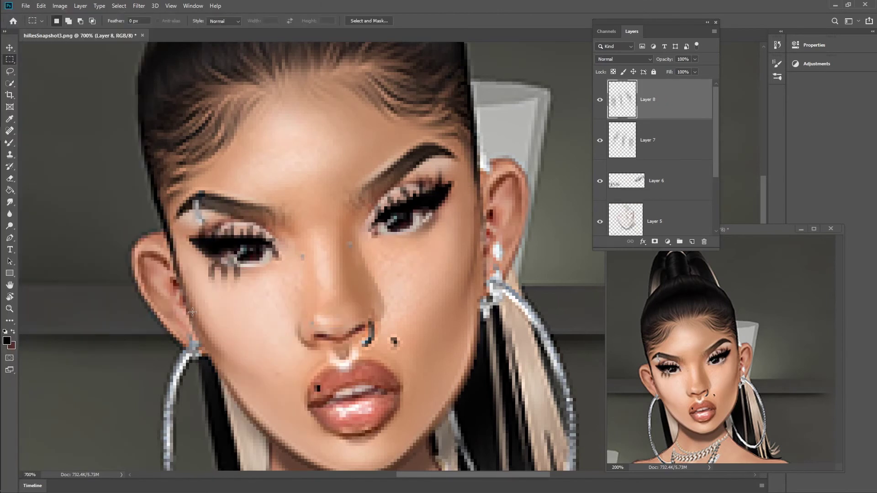
# - Move the flipped lash copy beneath the right-hand eye and fit it to the lower lid with Free Transform
pyautogui.click(11, 48)
pyautogui.moveTo(249, 319); pyautogui.dragTo(315, 297)
pyautogui.scroll(-1, 315, 297)
pyautogui.hotkey('ctrl', 'z')
pyautogui.moveTo(238, 274); pyautogui.dragTo(477, 242)
pyautogui.click(41, 6)
pyautogui.click(87, 205)
pyautogui.moveTo(456, 236); pyautogui.dragTo(448, 226)
pyautogui.click(439, 21)
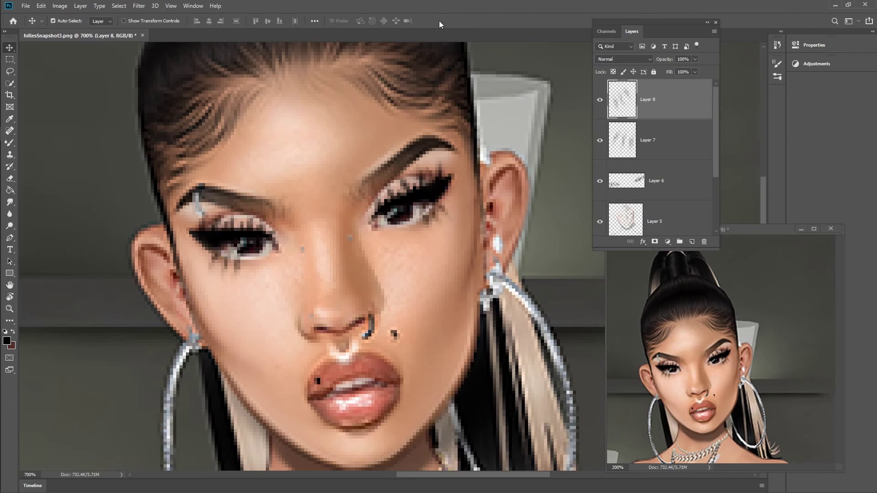
# - Reshape the left-hand eye's lower lashes on Layer 7 with Free Transform
pyautogui.click(633, 132)
pyautogui.click(41, 6)
pyautogui.click(59, 206)
pyautogui.moveTo(263, 264); pyautogui.dragTo(278, 219)
pyautogui.click(439, 20)
# - Merge the lash and face retouch layers above Layer 2 into a single layer
pyautogui.hotkey('ctrl', '-')
pyautogui.hotkey('ctrl', '-')
pyautogui.hotkey('ctrl', '-')
pyautogui.hotkey('ctrl', '-')
pyautogui.hotkey('ctrl', '-')
pyautogui.hotkey('ctrl', '-')
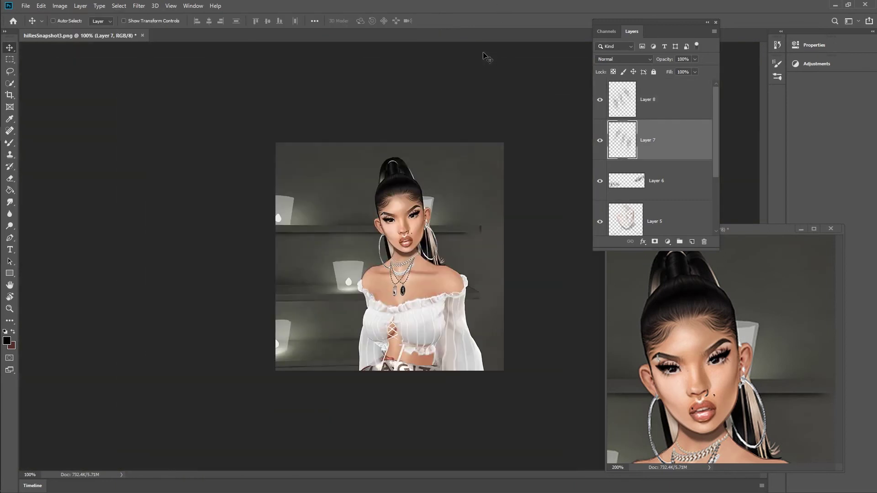
pyautogui.hotkey('ctrl', '+')
pyautogui.hotkey('ctrl', '+')
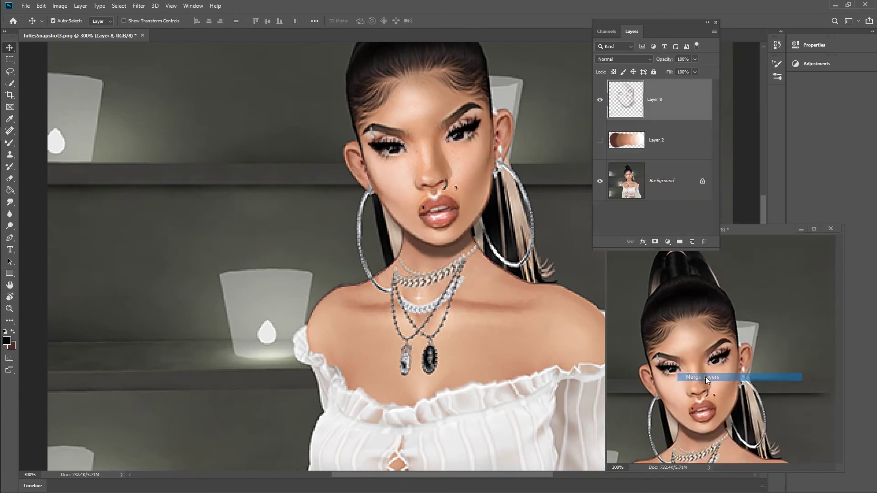
# - Dab white catchlights into both eyes on a new layer, trim them with a small eraser and merge the layer down
pyautogui.scroll(3, 489, 393)
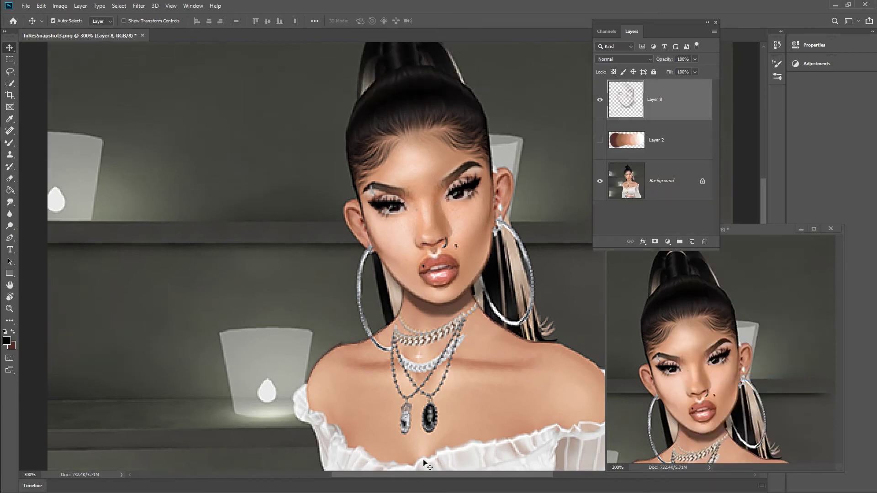
pyautogui.scroll(2, 490, 394)
pyautogui.hscroll(3, 490, 394)
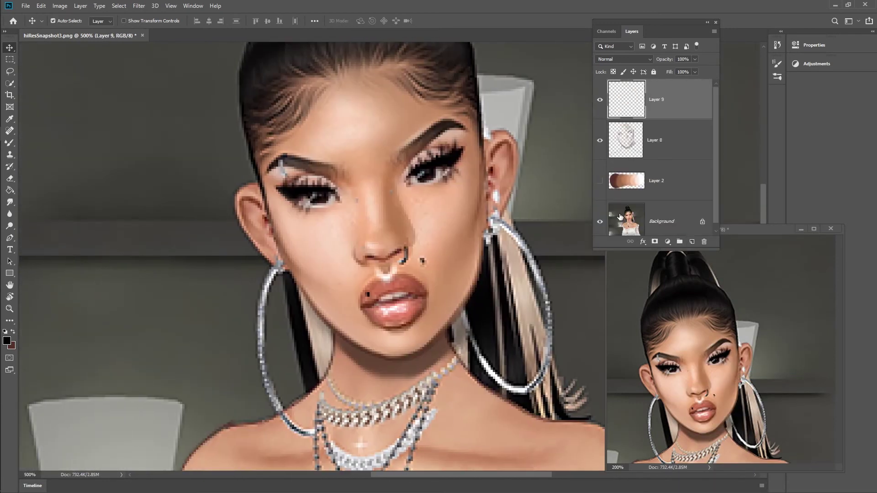
pyautogui.press('b')
pyautogui.click(314, 195)
pyautogui.click(423, 173)
pyautogui.press('e')
pyautogui.click(66, 21)
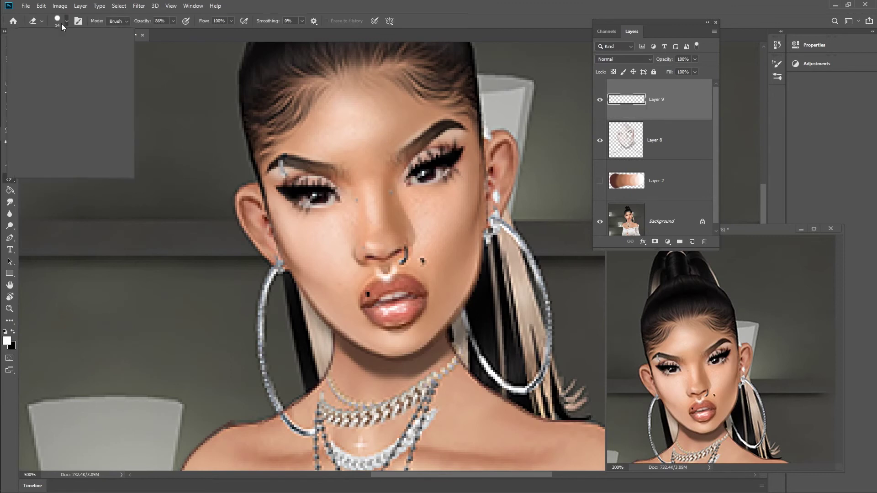
pyautogui.click(428, 177)
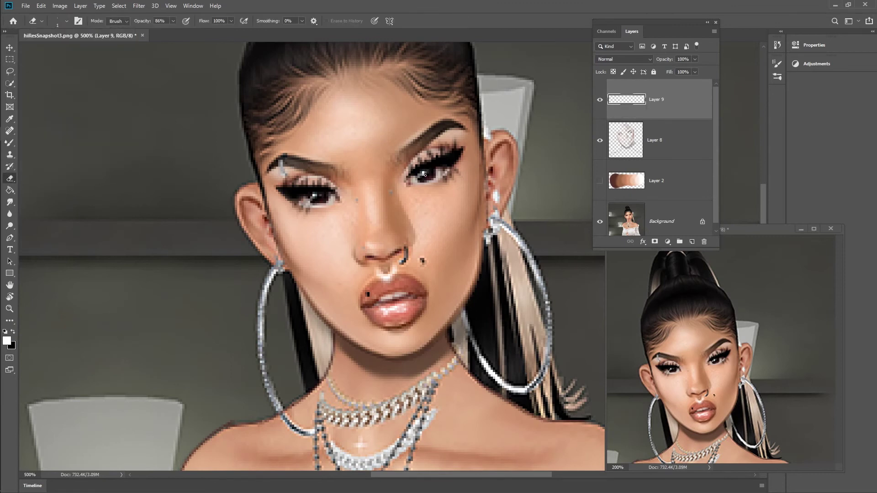
pyautogui.rightClick(649, 109)
pyautogui.click(706, 377)
# - Paint white along the lower part of the eyes on a new layer at 28% opacity and merge it down
pyautogui.click(692, 241)
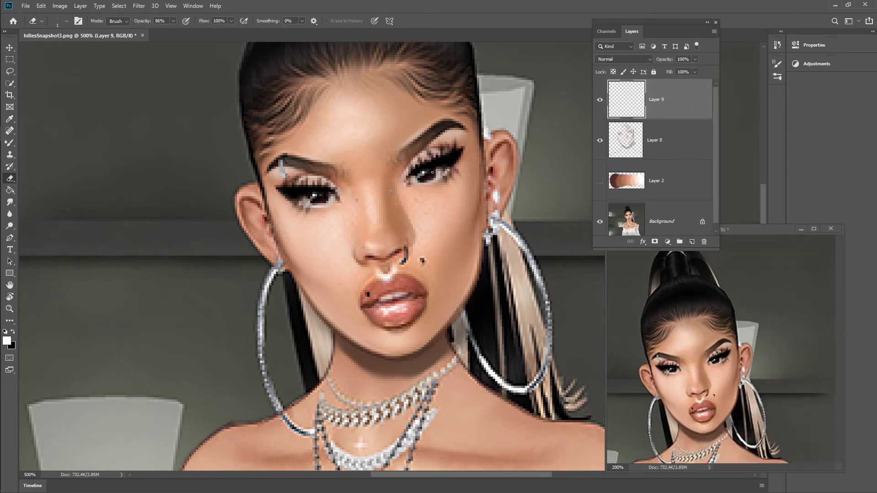
pyautogui.click(10, 144)
pyautogui.moveTo(409, 182); pyautogui.dragTo(422, 177)
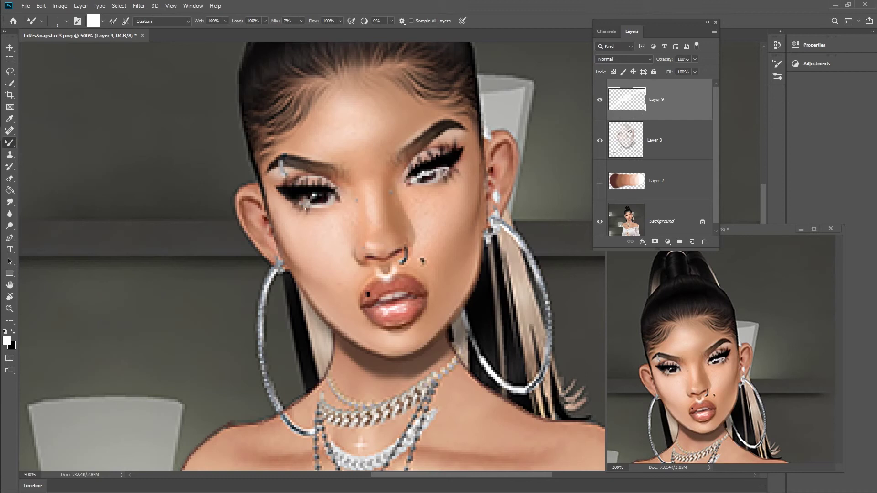
pyautogui.click(694, 59)
pyautogui.moveTo(698, 70); pyautogui.dragTo(664, 70)
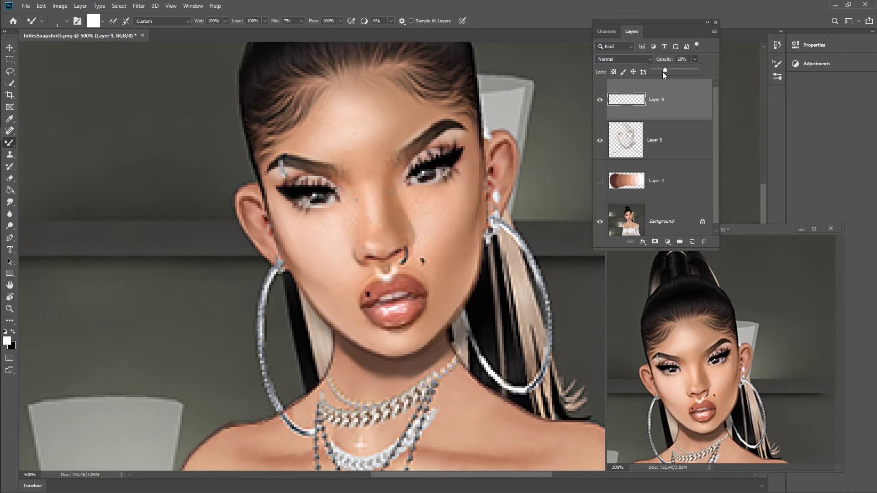
pyautogui.rightClick(674, 104)
pyautogui.click(686, 364)
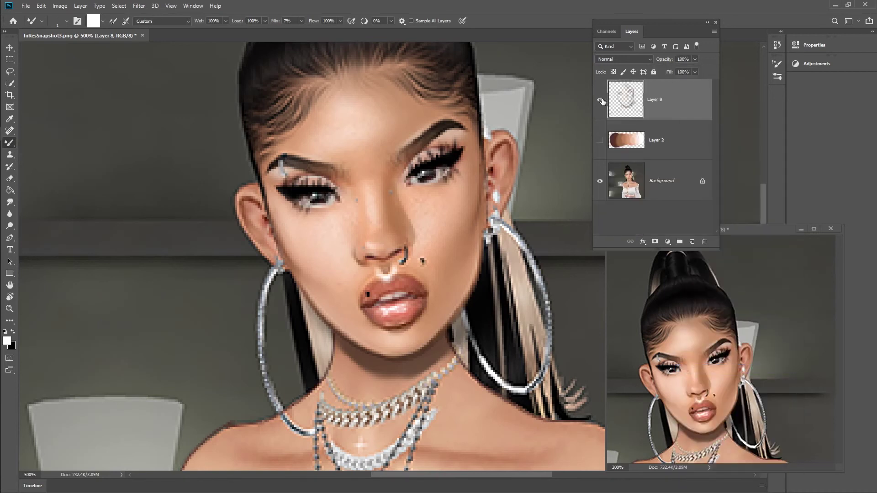
# - Paint white highlight strokes on both cheeks beneath the eyes on a new layer with a larger brush
pyautogui.click(692, 242)
pyautogui.click(67, 21)
pyautogui.click(108, 154)
pyautogui.moveTo(325, 215)
pyautogui.mouseDown()
pyautogui.moveTo(347, 211)
pyautogui.moveTo(343, 234)
pyautogui.mouseUp()
pyautogui.moveTo(421, 194); pyautogui.dragTo(428, 247)
pyautogui.hotkey('ctrl', 'z')
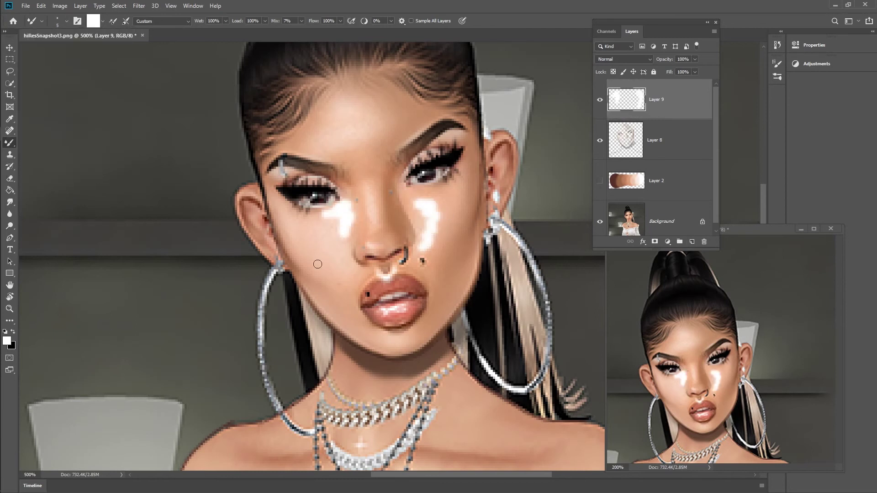
# - Blur the white cheek highlights, lower their layer's opacity and merge it down
pyautogui.click(9, 214)
pyautogui.moveTo(343, 193)
pyautogui.mouseDown()
pyautogui.moveTo(313, 250)
pyautogui.moveTo(333, 237)
pyautogui.mouseUp()
pyautogui.moveTo(416, 200)
pyautogui.mouseDown()
pyautogui.moveTo(454, 192)
pyautogui.moveTo(422, 246)
pyautogui.mouseUp()
pyautogui.click(695, 59)
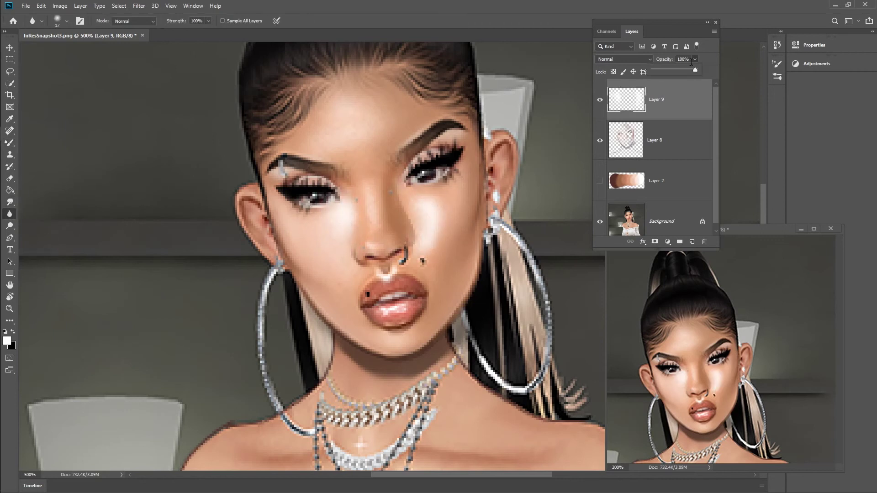
pyautogui.moveTo(697, 70); pyautogui.dragTo(671, 69)
pyautogui.rightClick(684, 98)
pyautogui.click(719, 358)
# - Paint a white forehead highlight on a new layer, blur it, set its opacity to 35% and merge it down
pyautogui.click(692, 242)
pyautogui.click(11, 142)
pyautogui.moveTo(332, 137)
pyautogui.mouseDown()
pyautogui.moveTo(355, 155)
pyautogui.moveTo(340, 113)
pyautogui.moveTo(376, 128)
pyautogui.mouseUp()
pyautogui.click(10, 214)
pyautogui.moveTo(699, 70); pyautogui.dragTo(667, 70)
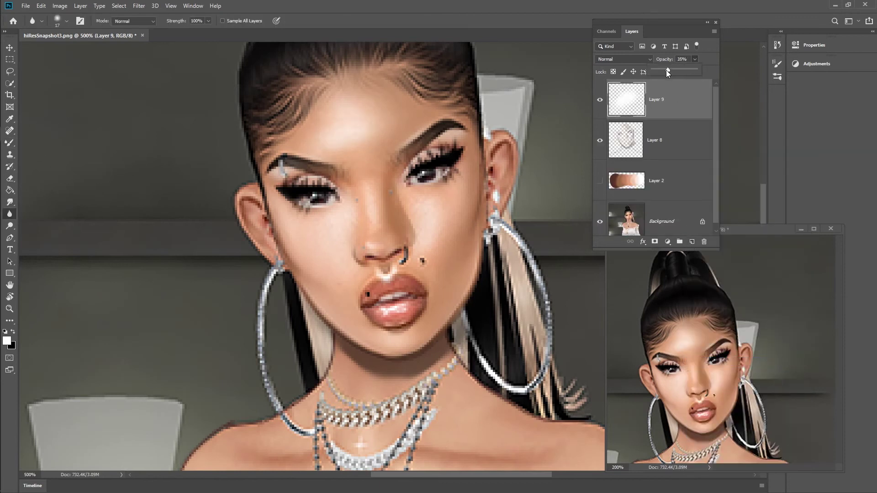
pyautogui.rightClick(671, 106)
pyautogui.click(699, 369)
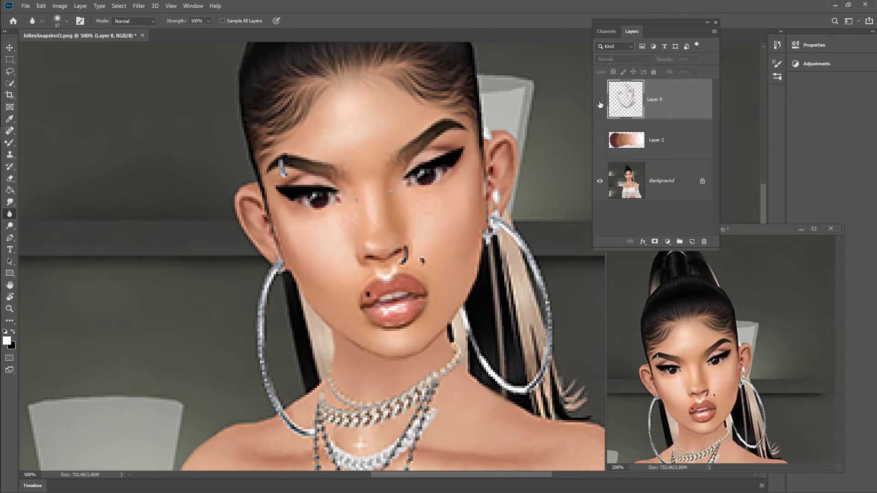
# - Paint loose black strands along the left-hand hair and the right-hand hair tips on a new layer, using 64% brush smoothing
pyautogui.click(692, 242)
pyautogui.hotkey('ctrl', '-')
pyautogui.hotkey('ctrl', '-')
pyautogui.click(10, 143)
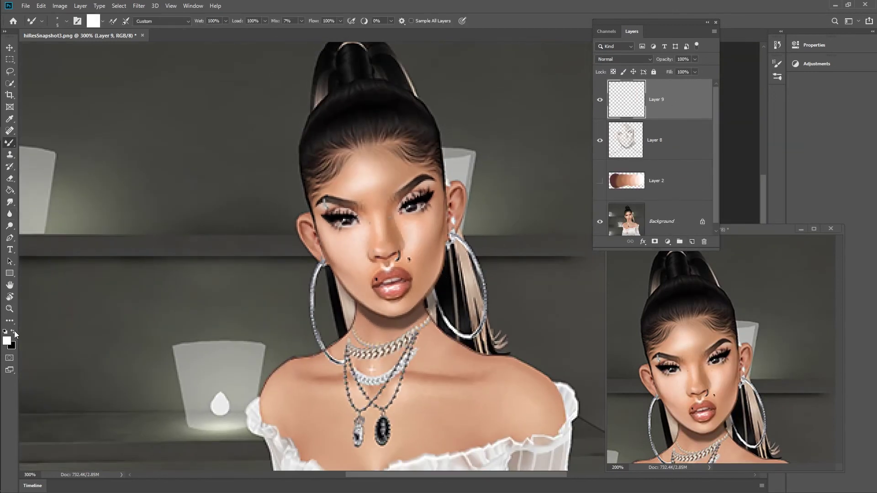
pyautogui.click(13, 332)
pyautogui.click(67, 21)
pyautogui.click(82, 123)
pyautogui.click(391, 21)
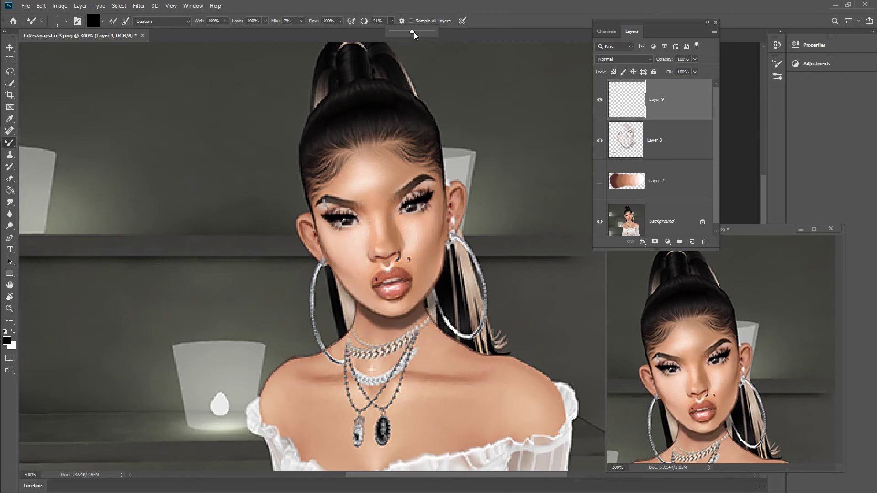
pyautogui.moveTo(323, 267)
pyautogui.mouseDown()
pyautogui.moveTo(332, 324)
pyautogui.moveTo(324, 325)
pyautogui.mouseUp()
pyautogui.moveTo(325, 284); pyautogui.dragTo(333, 346)
pyautogui.moveTo(332, 302); pyautogui.dragTo(318, 365)
pyautogui.moveTo(333, 316); pyautogui.dragTo(331, 354)
pyautogui.moveTo(491, 351); pyautogui.dragTo(520, 347)
pyautogui.moveTo(496, 350); pyautogui.dragTo(519, 351)
# - Sample the blonde hair colour, paint loose blonde strands along the right-hand hair and reapply the last filter
pyautogui.click(10, 119)
pyautogui.click(348, 302)
pyautogui.click(10, 142)
pyautogui.moveTo(480, 291); pyautogui.dragTo(497, 336)
pyautogui.moveTo(469, 226); pyautogui.dragTo(477, 258)
pyautogui.moveTo(477, 269); pyautogui.dragTo(506, 335)
pyautogui.hotkey('ctrl', 'alt', 'f')
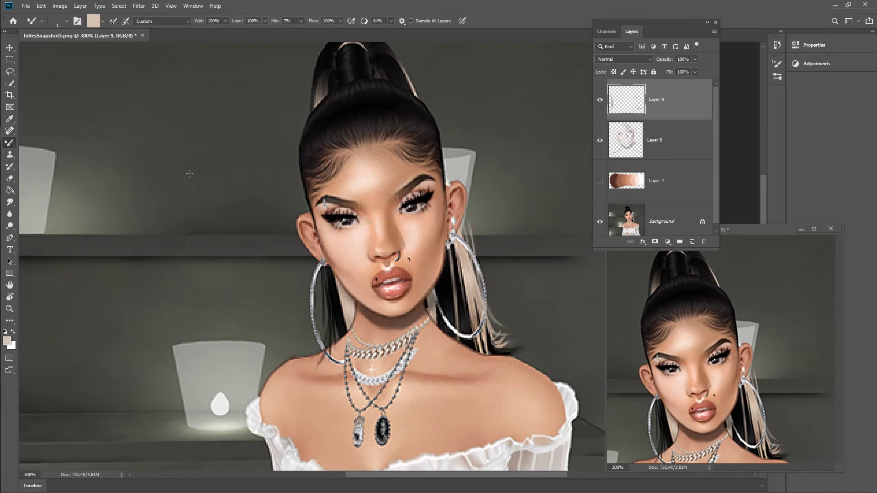
# - Erase the excess blonde strands beside the right-hand earring, compare with the layer hidden and merge it down
pyautogui.click(10, 179)
pyautogui.click(66, 20)
pyautogui.moveTo(472, 227); pyautogui.dragTo(478, 255)
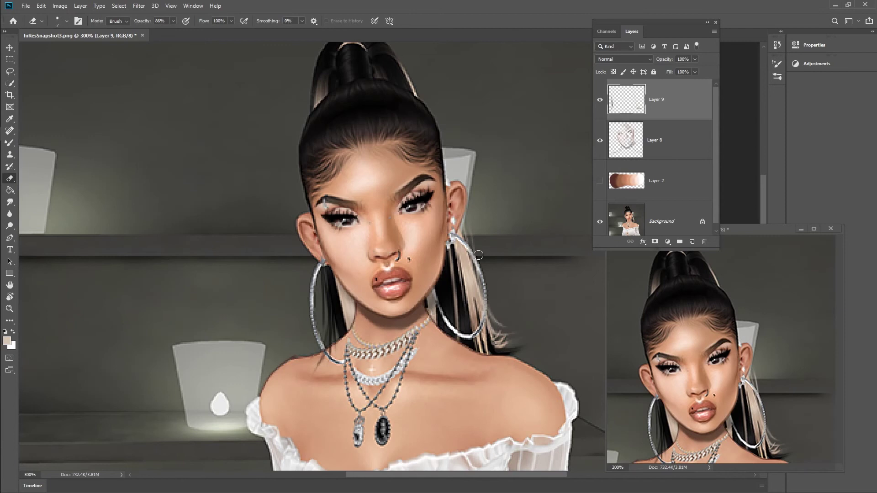
pyautogui.rightClick(477, 250)
pyautogui.click(662, 110)
pyautogui.click(600, 99)
pyautogui.click(600, 100)
pyautogui.rightClick(668, 103)
pyautogui.click(692, 371)
# - Create a new 100 by 80 pixel RGB document at 300 pixels/inch with a white background
pyautogui.hotkey('ctrl', 'n')
pyautogui.write('100')
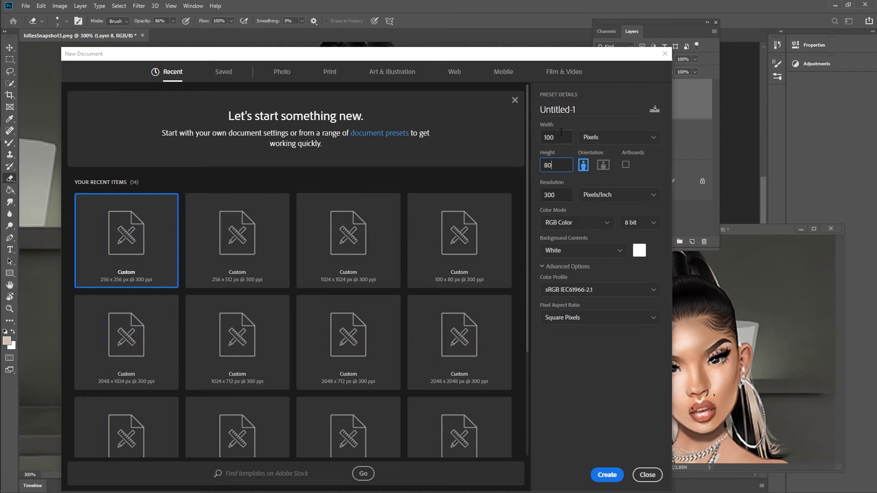
pyautogui.press('Tab')
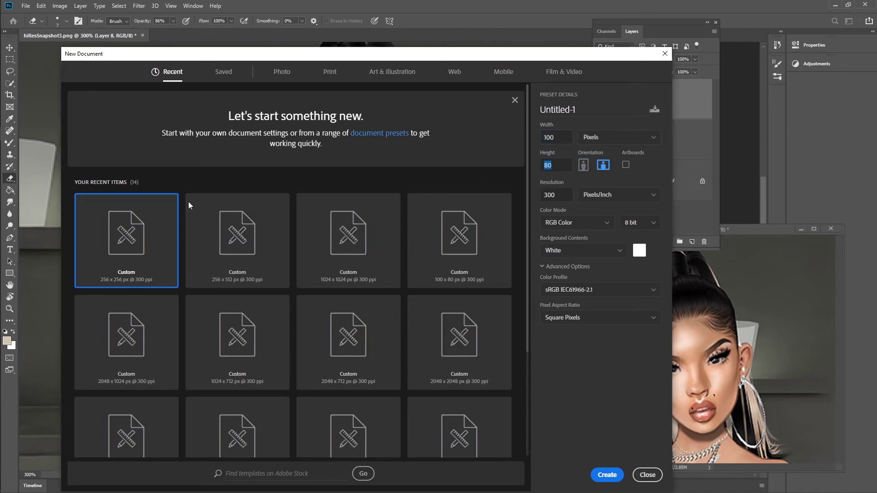
pyautogui.click(601, 476)
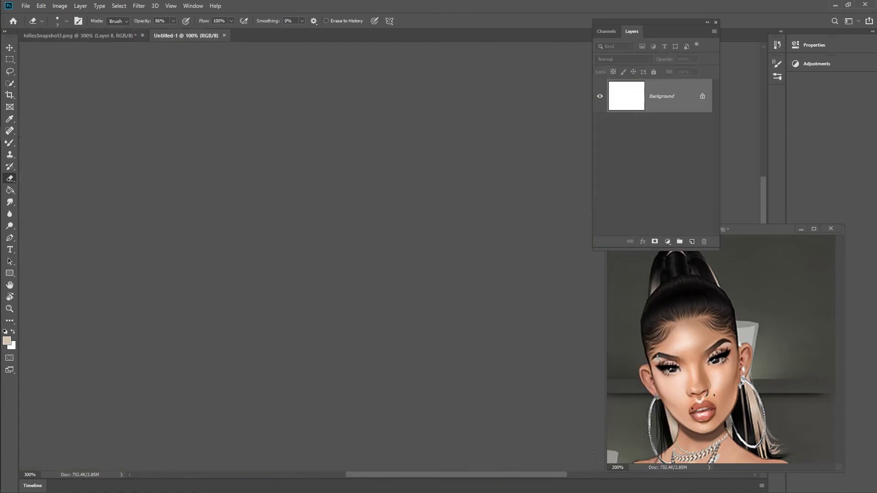
# - Return to the avatar snapshot document and flatten it, discarding the hidden layers
pyautogui.click(77, 37)
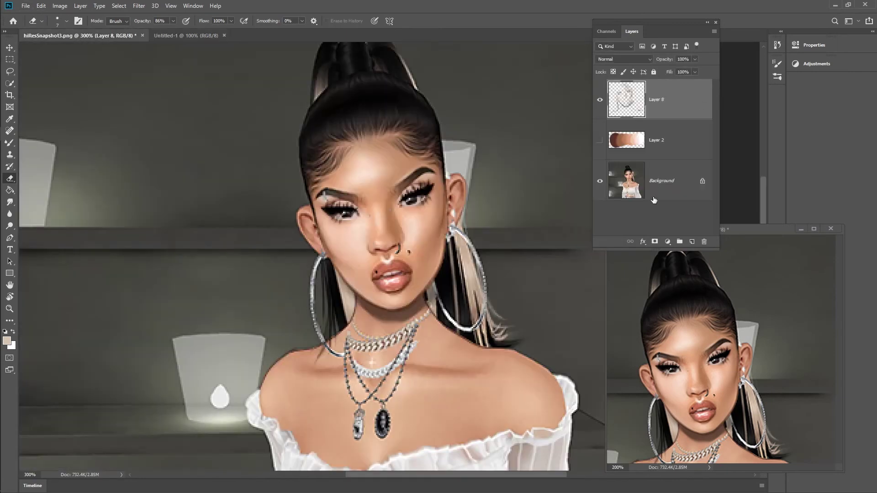
pyautogui.rightClick(683, 161)
pyautogui.click(714, 266)
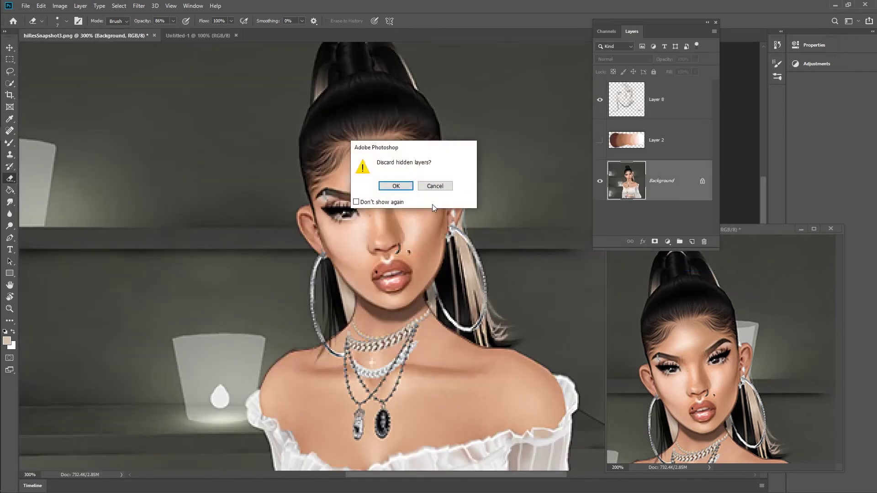
pyautogui.click(403, 186)
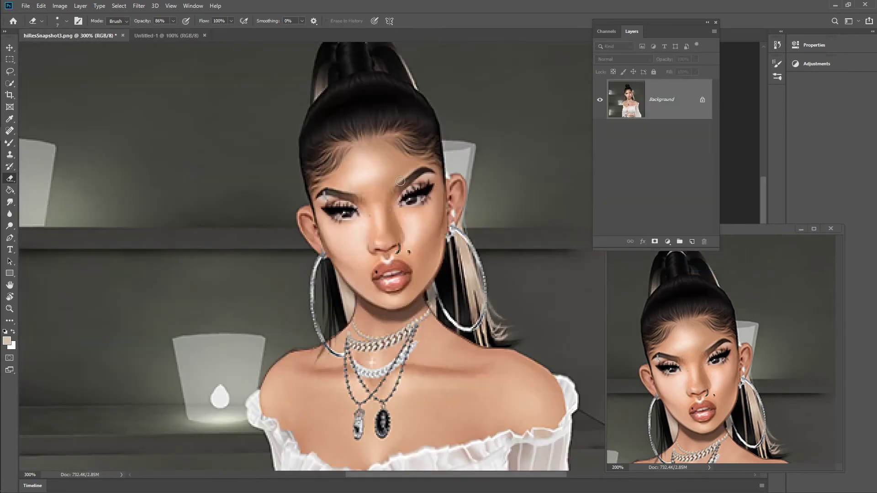
# - Apply the Sharpen Edges filter to the flattened avatar image
pyautogui.click(145, 9)
pyautogui.moveTo(209, 163)
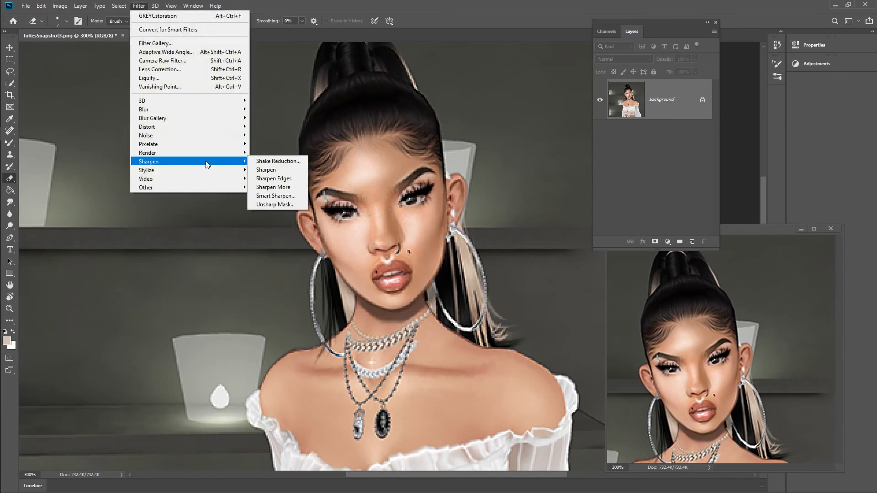
pyautogui.click(278, 180)
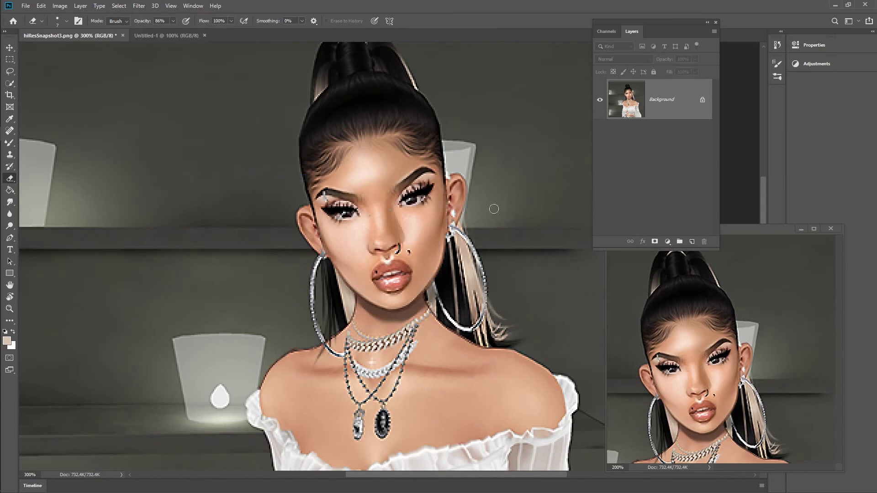
pyautogui.scroll(-5, 514, 217)
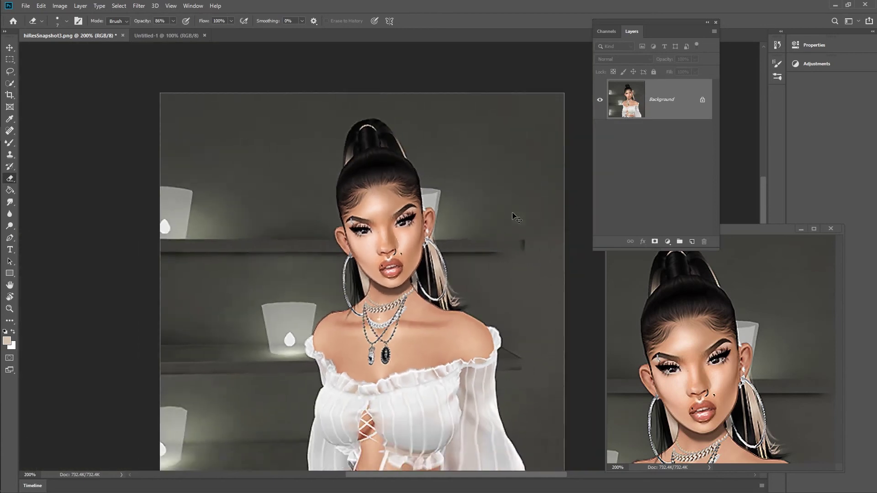
# - Resize the flattened avatar image to 300 by 300 pixels
pyautogui.scroll(4, 514, 217)
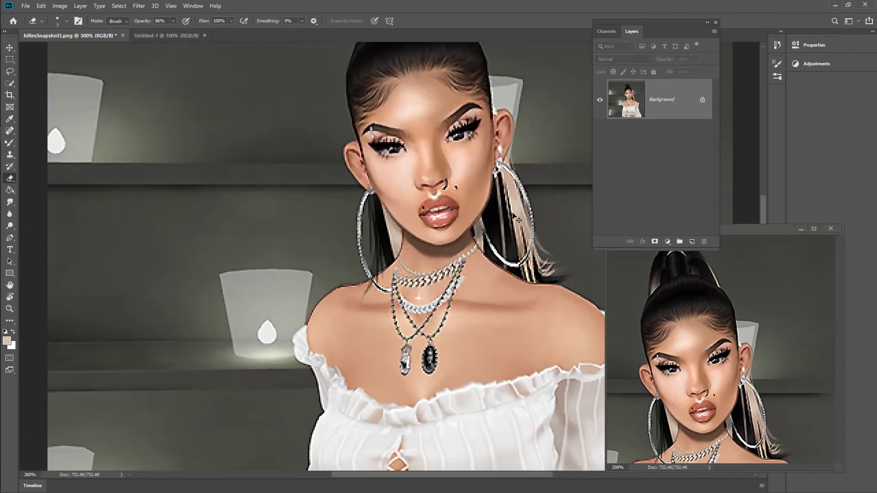
pyautogui.click(9, 285)
pyautogui.moveTo(402, 203)
pyautogui.mouseDown()
pyautogui.moveTo(350, 222)
pyautogui.moveTo(325, 245)
pyautogui.mouseUp()
pyautogui.click(60, 5)
pyautogui.click(80, 74)
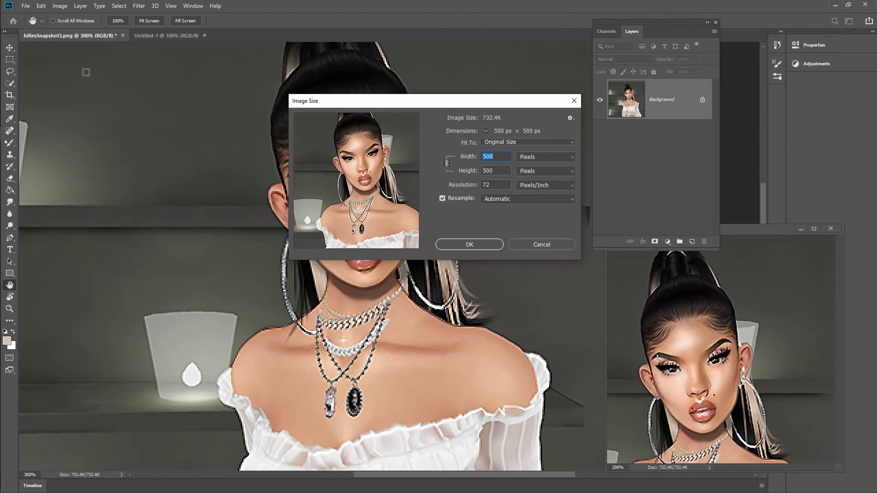
pyautogui.write('300')
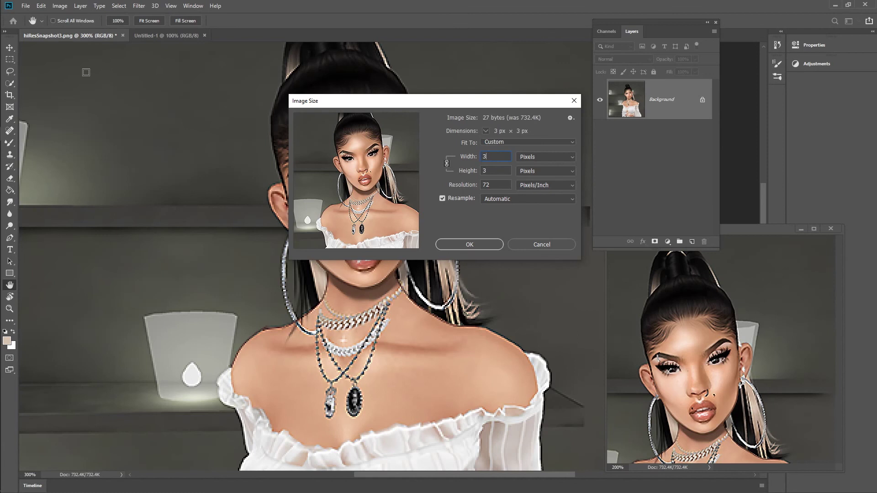
pyautogui.press('Return')
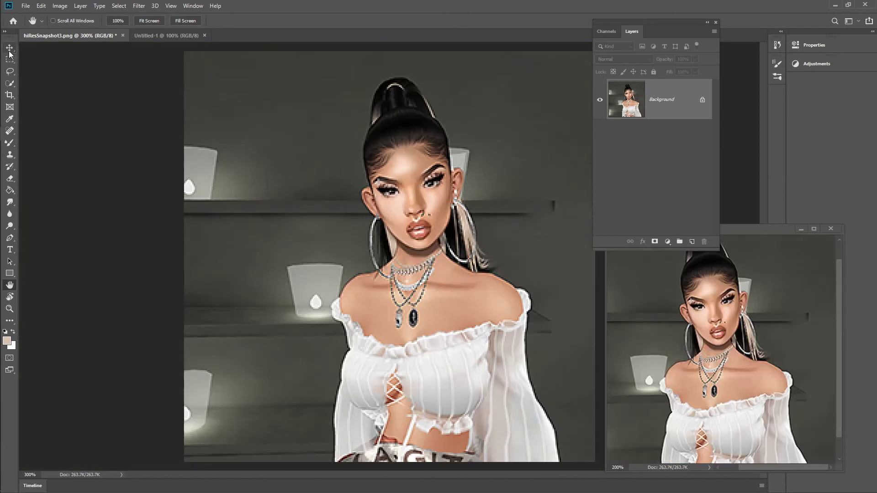
# - Place the resized avatar in the 100 by 80 pixel document and use Free Transform to frame the face at a slight tilt
pyautogui.click(9, 49)
pyautogui.moveTo(155, 42); pyautogui.dragTo(388, 273)
pyautogui.hotkey('ctrl', '+')
pyautogui.hotkey('ctrl', '+')
pyautogui.hotkey('ctrl', '+')
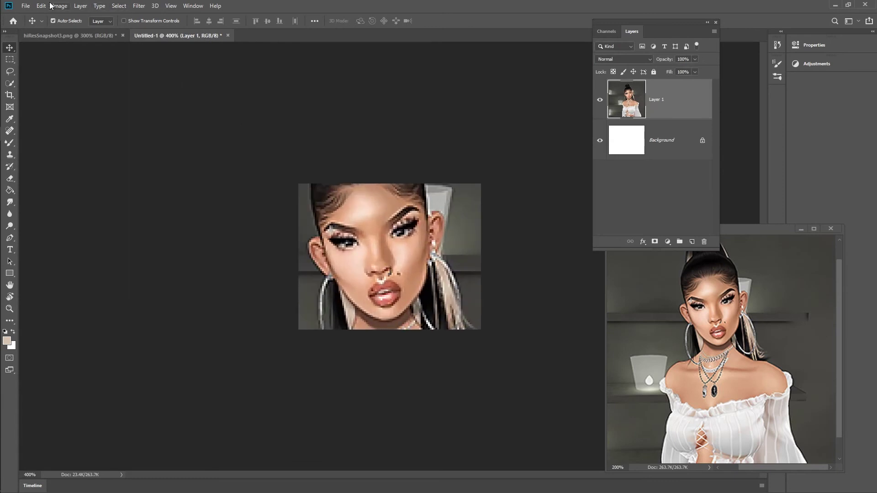
pyautogui.click(49, 6)
pyautogui.click(78, 209)
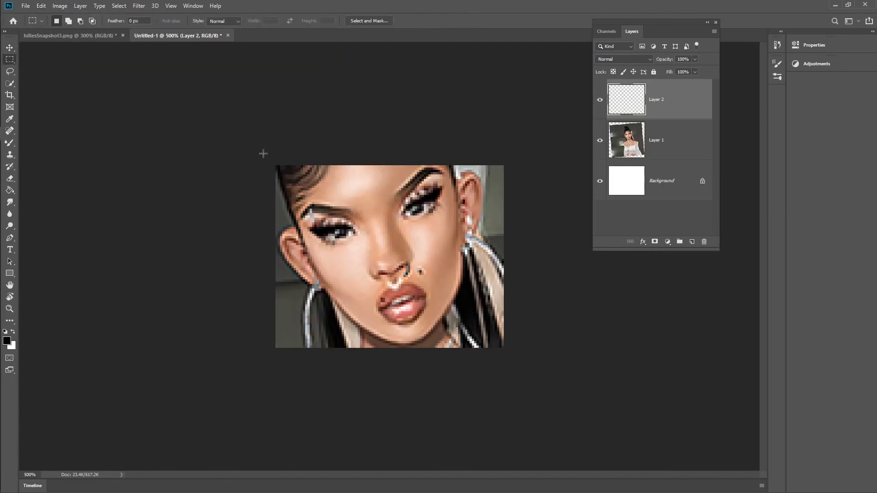
# - Fill a narrow full-height strip along the left edge of the image with black on its own layer and deselect
pyautogui.moveTo(276, 165); pyautogui.dragTo(285, 351)
pyautogui.click(10, 190)
pyautogui.click(291, 304)
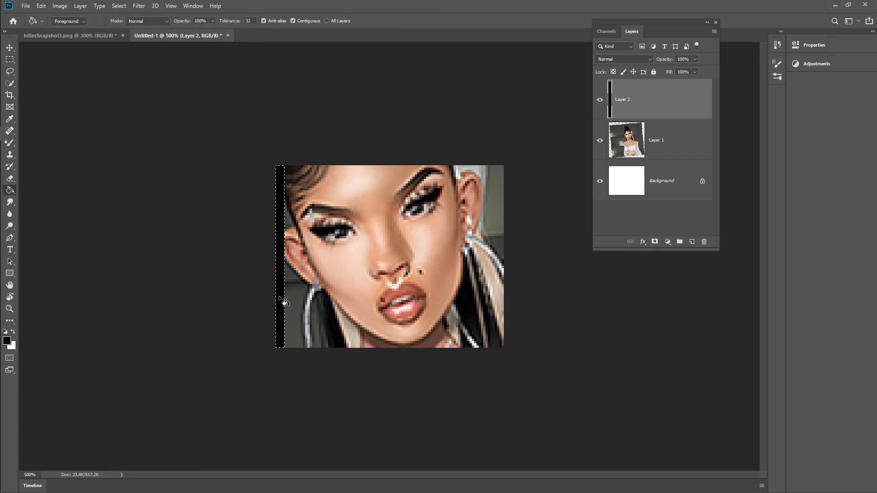
pyautogui.click(119, 5)
pyautogui.click(128, 25)
# - Duplicate the black bar, place the copy along the image's right edge and merge both bars into one layer
pyautogui.moveTo(665, 107); pyautogui.dragTo(692, 242)
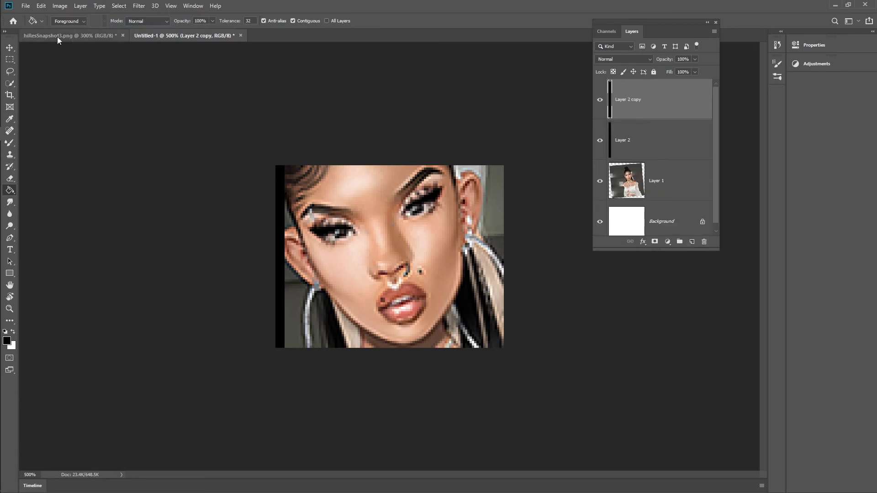
pyautogui.click(9, 47)
pyautogui.moveTo(280, 265)
pyautogui.mouseDown()
pyautogui.moveTo(519, 270)
pyautogui.moveTo(499, 270)
pyautogui.mouseUp()
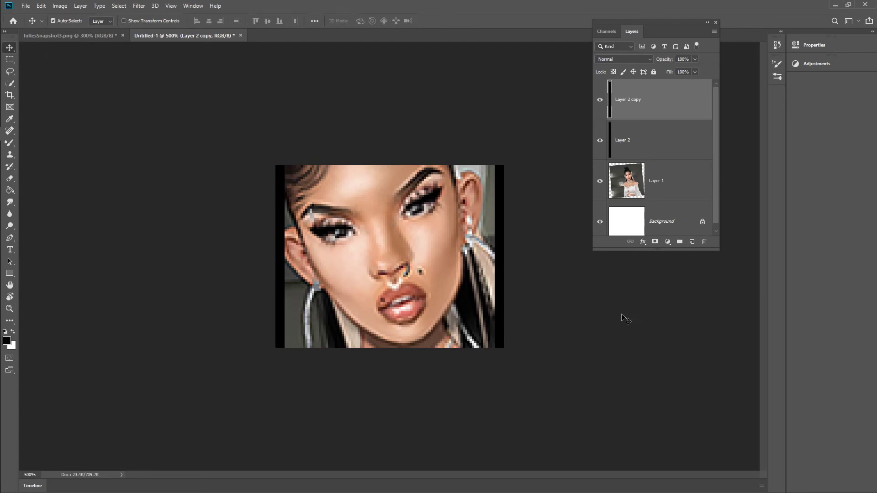
pyautogui.rightClick(678, 112)
pyautogui.click(713, 365)
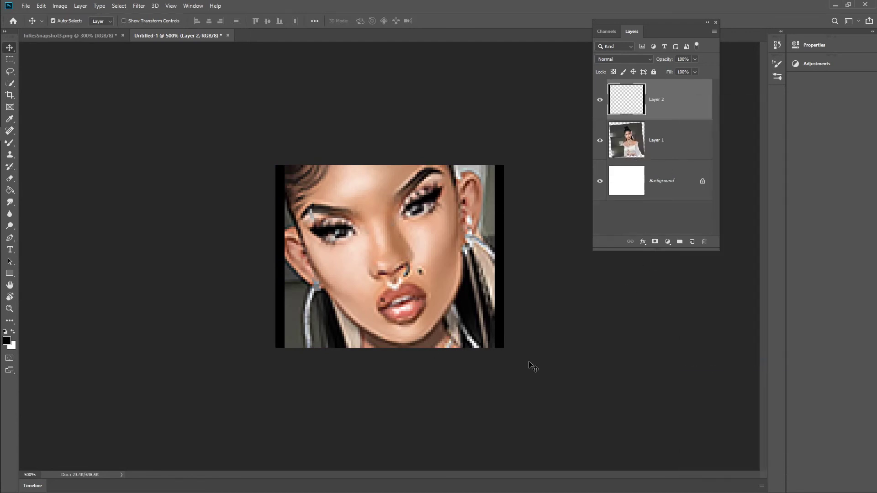
# - On a new layer, fill a thin full-height vertical strip over the face with white and deselect
pyautogui.click(691, 242)
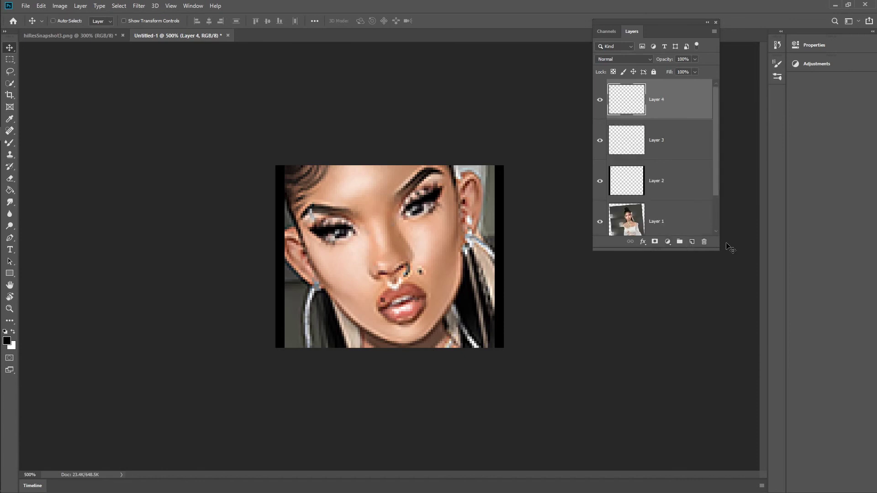
pyautogui.click(9, 59)
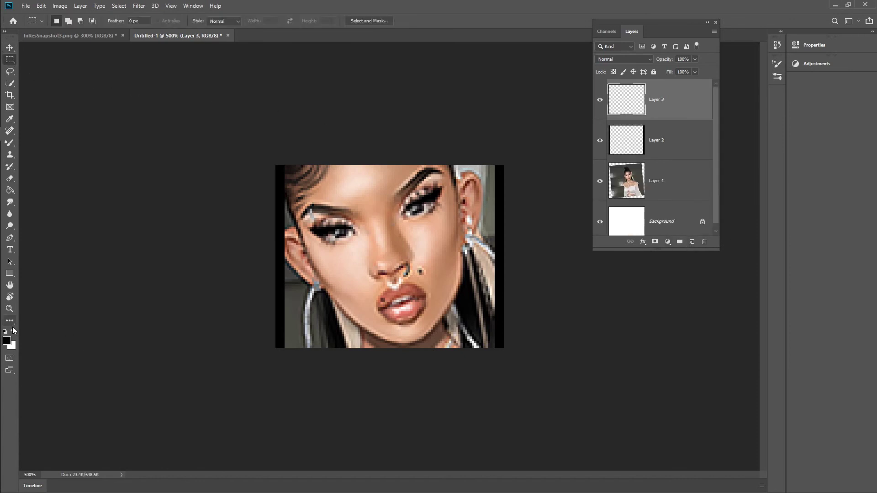
pyautogui.moveTo(345, 163); pyautogui.dragTo(345, 381)
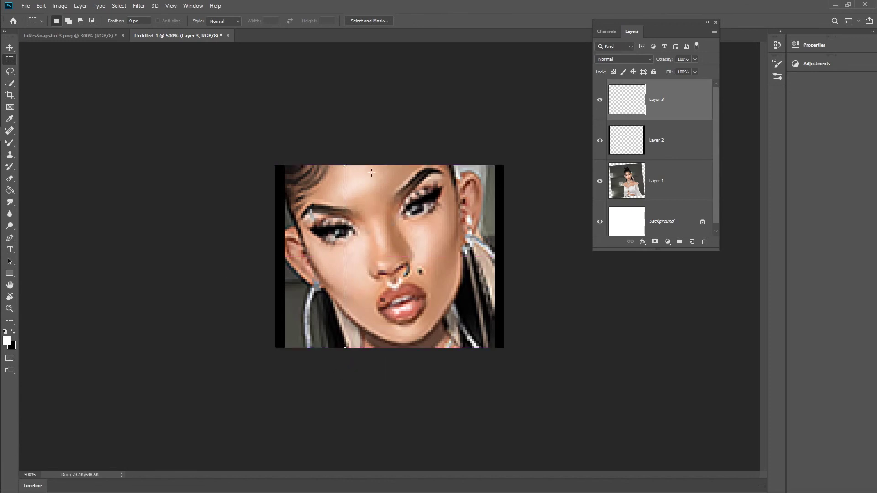
pyautogui.click(16, 194)
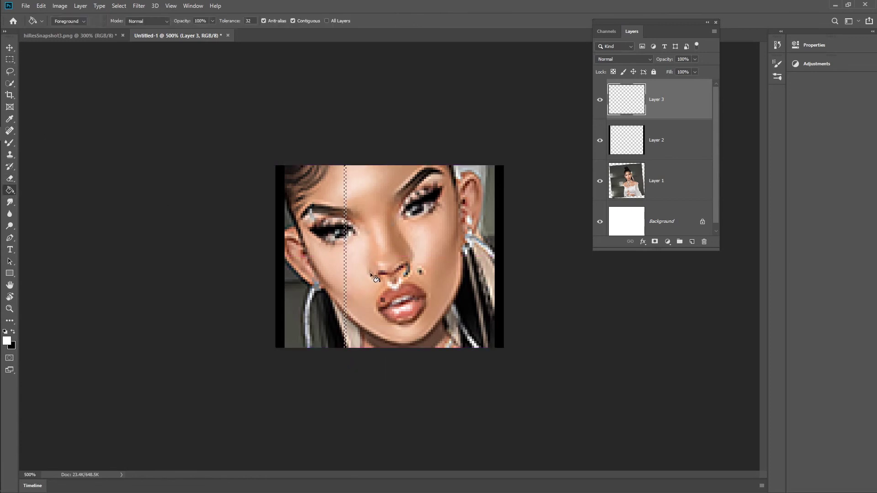
pyautogui.click(345, 278)
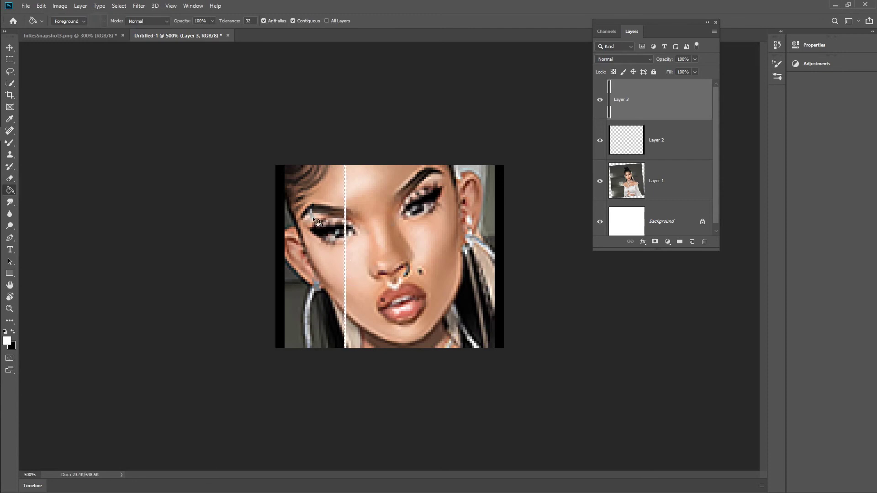
pyautogui.click(118, 5)
pyautogui.click(125, 23)
# - Nudge the white vertical line left until it sits against the inner edge of the left black bar
pyautogui.click(10, 49)
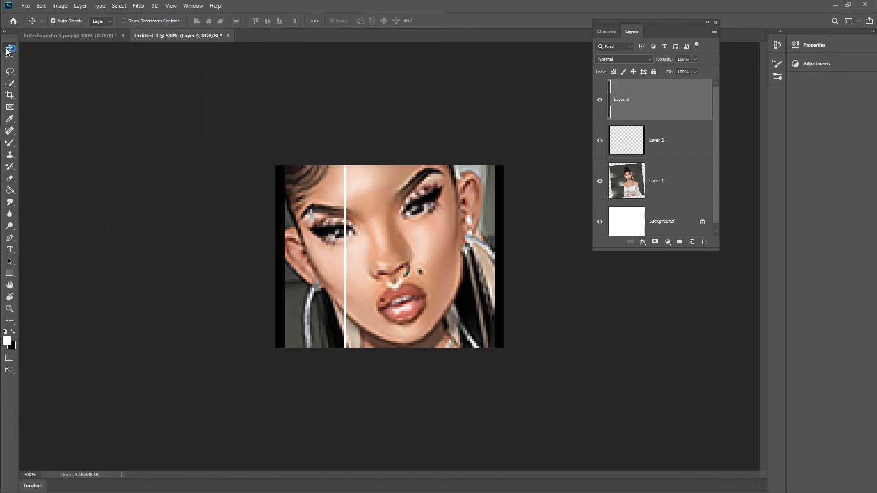
pyautogui.press('Left')
pyautogui.press('Left')
pyautogui.press('Left')
pyautogui.press('Left')
pyautogui.press('Left')
pyautogui.press('Left')
pyautogui.press('Left')
pyautogui.press('Left')
pyautogui.press('Left')
pyautogui.press('Left')
pyautogui.press('Left')
pyautogui.press('Left')
pyautogui.press('Left')
pyautogui.press('Left')
pyautogui.press('Left')
pyautogui.press('Left')
pyautogui.press('Left')
pyautogui.press('Left')
pyautogui.press('Left')
pyautogui.press('Left')
pyautogui.press('Left')
pyautogui.press('Left')
pyautogui.press('Left')
pyautogui.press('Left')
pyautogui.press('Left')
pyautogui.press('Left')
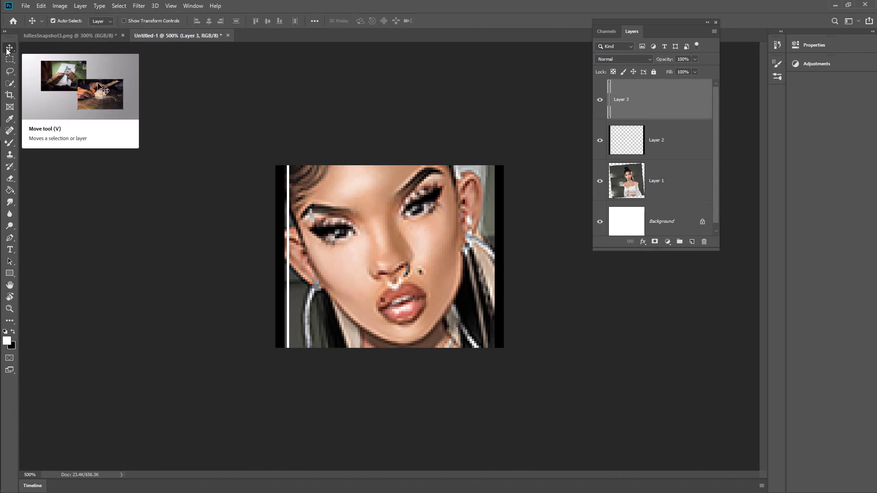
# - Duplicate the white line and nudge the copy right to the inner edge of the right black bar
pyautogui.moveTo(658, 100); pyautogui.dragTo(692, 241)
pyautogui.press('Right')
pyautogui.press('Right')
pyautogui.press('Right')
pyautogui.press('Right')
pyautogui.press('Right')
pyautogui.press('Right')
pyautogui.press('Right')
pyautogui.press('Right')
pyautogui.press('Right')
pyautogui.press('Right')
pyautogui.press('Right')
pyautogui.press('Right')
pyautogui.press('Right')
pyautogui.press('Right')
pyautogui.press('Right')
pyautogui.press('Right')
pyautogui.press('Right')
pyautogui.press('Right')
pyautogui.press('Right')
pyautogui.press('Right')
pyautogui.press('Right')
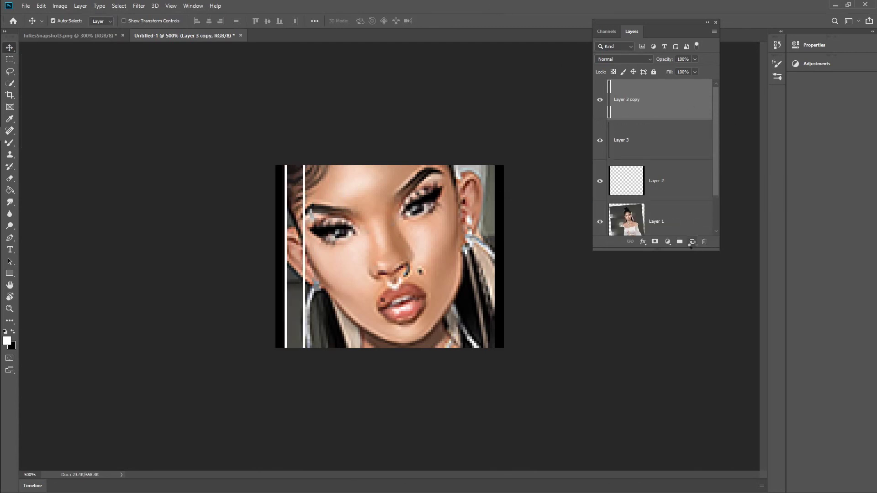
pyautogui.press('Right')
pyautogui.press('Right')
pyautogui.press('Right')
pyautogui.press('Right')
pyautogui.press('Right')
pyautogui.press('Right')
pyautogui.press('Right')
pyautogui.press('Right')
pyautogui.press('Right')
pyautogui.press('Right')
pyautogui.press('Right')
pyautogui.press('Right')
pyautogui.press('Right')
pyautogui.press('Right')
pyautogui.press('Right')
pyautogui.press('Right')
pyautogui.press('Right')
pyautogui.press('Right')
pyautogui.press('Right')
pyautogui.press('Right')
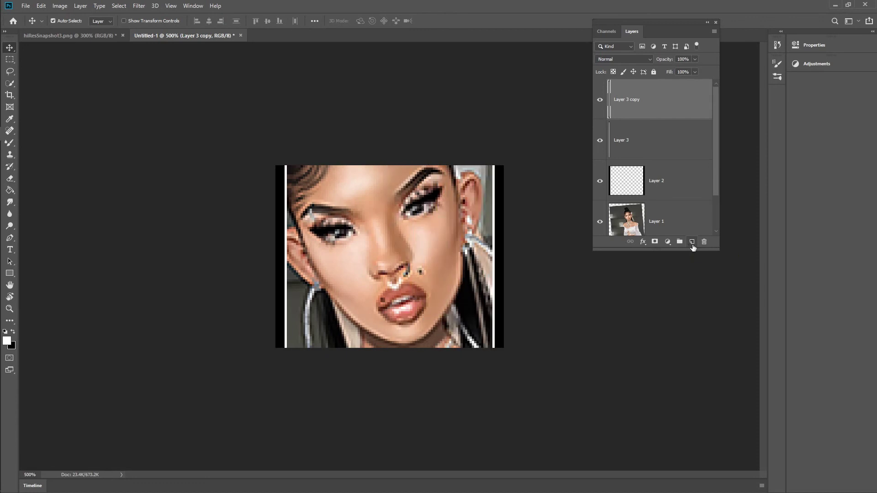
# - Merge the two white lines into one layer and set its blend mode to Overlay
pyautogui.rightClick(649, 119)
pyautogui.click(720, 373)
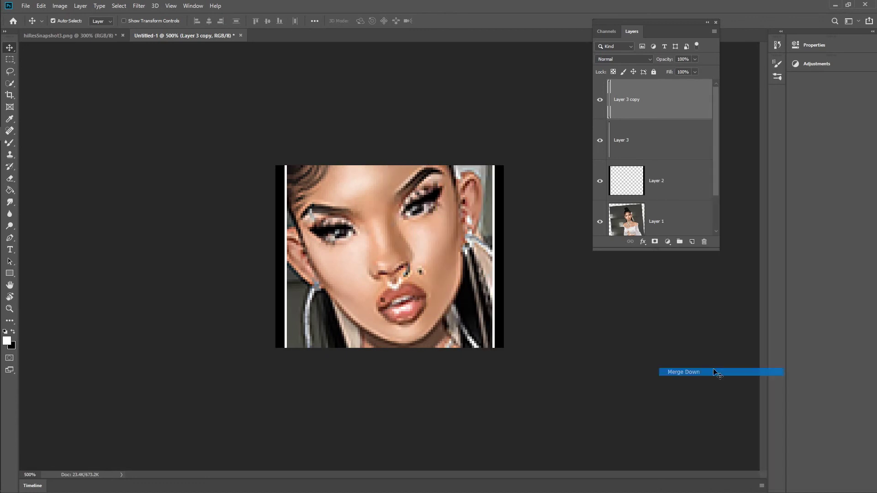
pyautogui.click(632, 62)
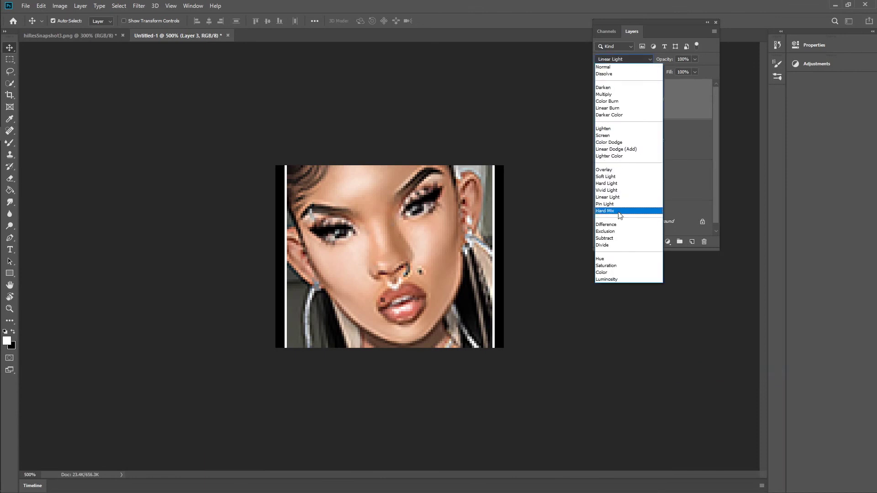
pyautogui.click(611, 170)
pyautogui.moveTo(321, 275); pyautogui.dragTo(425, 271)
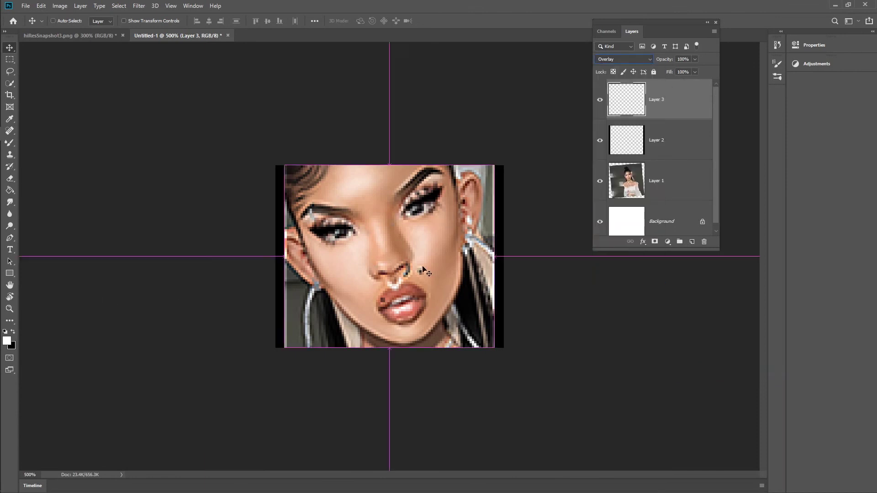
pyautogui.hotkey('ctrl', '-')
pyautogui.hotkey('ctrl', '-')
pyautogui.hotkey('ctrl', '-')
pyautogui.hotkey('ctrl', '-')
pyautogui.hotkey('ctrl', '+')
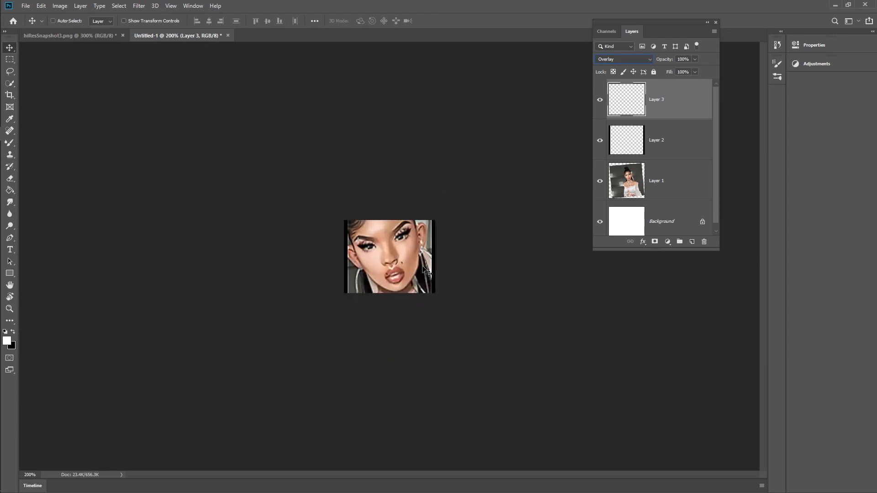
pyautogui.hotkey('ctrl', '+')
pyautogui.hotkey('ctrl', '+')
# - Add a layer above the avatar and paint its upper-left area purple (#8d2b87) with a large Mixer Brush
pyautogui.click(683, 191)
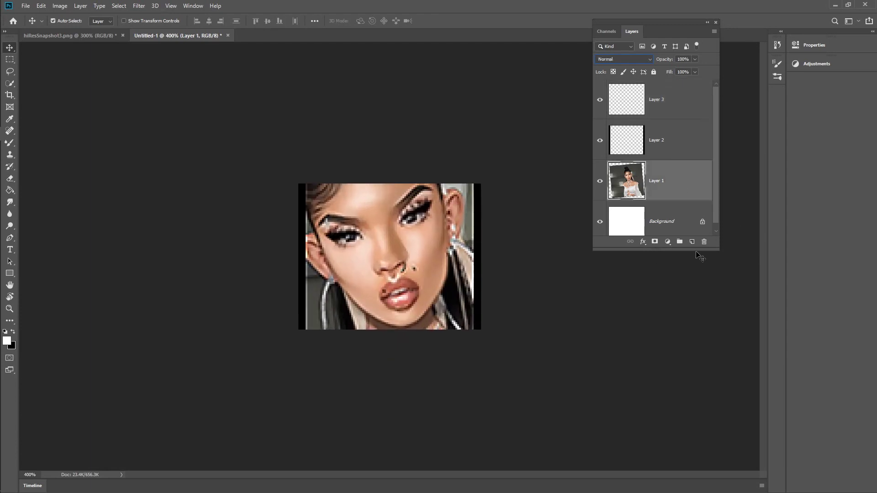
pyautogui.click(693, 243)
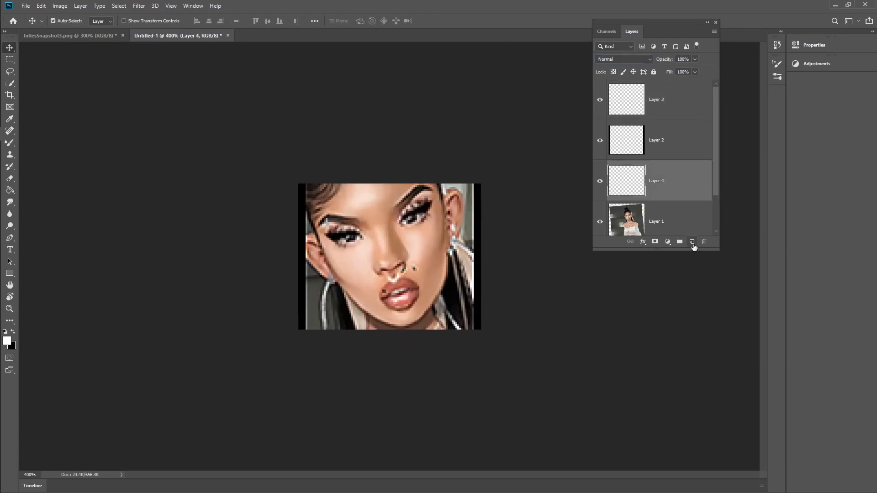
pyautogui.click(8, 341)
pyautogui.click(399, 168)
pyautogui.click(444, 136)
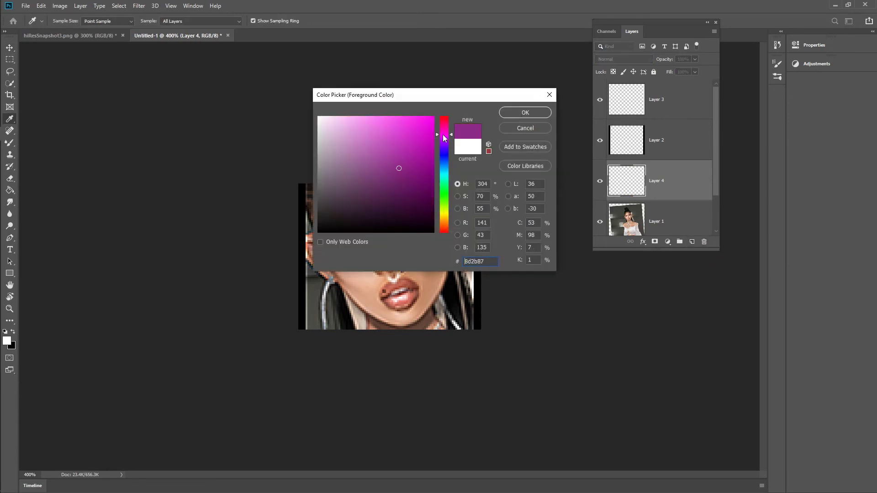
pyautogui.click(525, 113)
pyautogui.press('v')
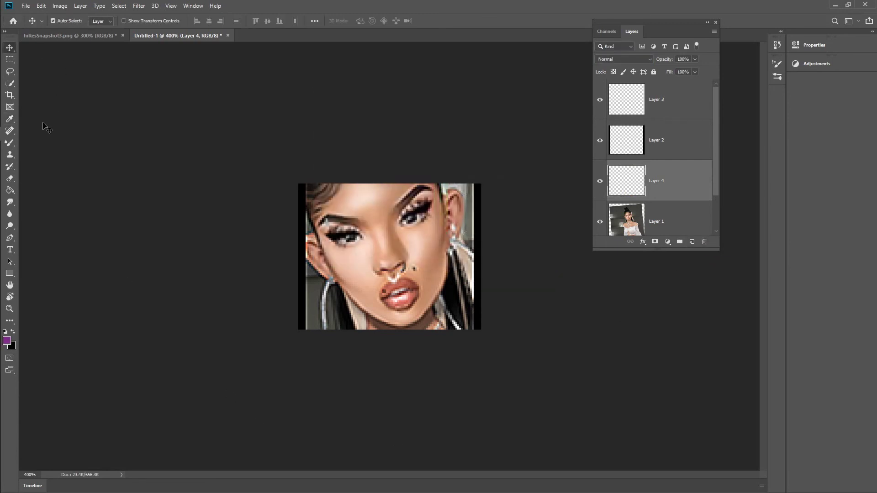
pyautogui.click(9, 143)
pyautogui.click(66, 21)
pyautogui.click(69, 49)
pyautogui.moveTo(328, 190)
pyautogui.mouseDown()
pyautogui.moveTo(346, 192)
pyautogui.moveTo(350, 221)
pyautogui.moveTo(328, 197)
pyautogui.mouseUp()
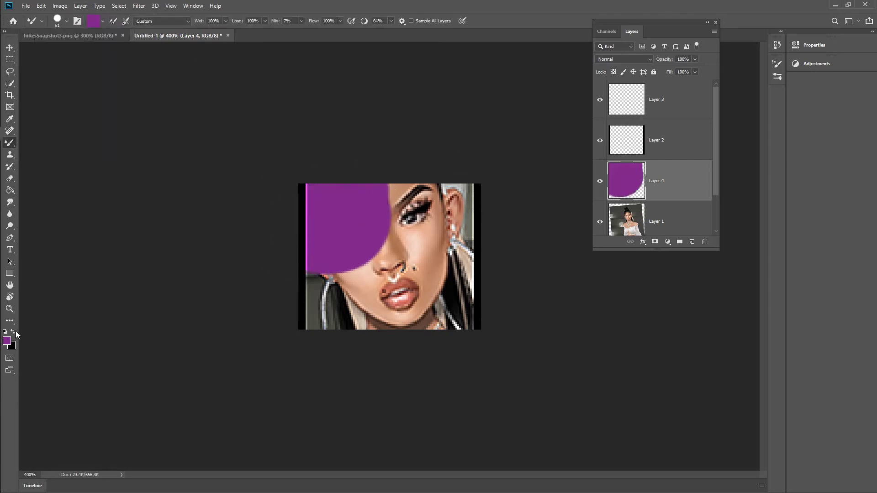
# - Choose a dark red foreground colour and paint the upper-right area of the colour layer with it
pyautogui.click(7, 344)
pyautogui.moveTo(449, 195); pyautogui.dragTo(441, 257)
pyautogui.moveTo(412, 209)
pyautogui.mouseDown()
pyautogui.moveTo(409, 183)
pyautogui.moveTo(444, 204)
pyautogui.moveTo(430, 205)
pyautogui.moveTo(438, 243)
pyautogui.moveTo(406, 254)
pyautogui.mouseUp()
pyautogui.click(525, 113)
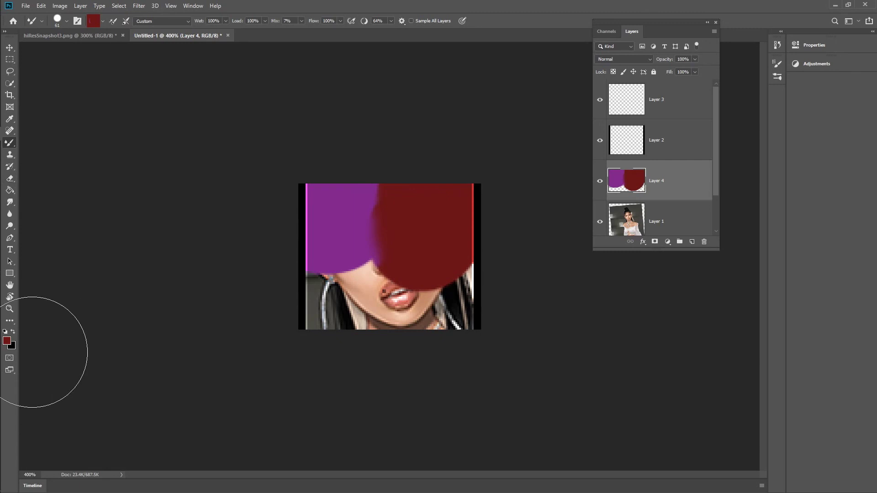
# - Choose a dark indigo foreground colour and paint across the lower part of the colour layer
pyautogui.click(7, 341)
pyautogui.click(446, 152)
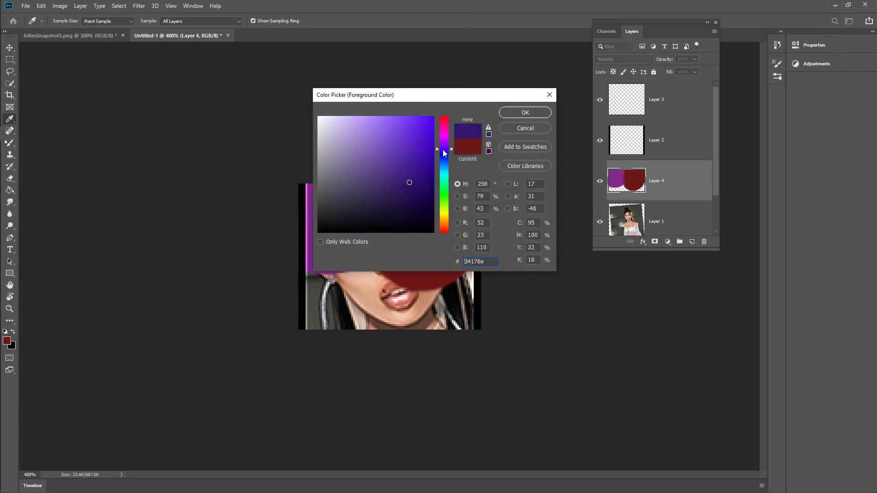
pyautogui.click(524, 115)
pyautogui.moveTo(319, 320)
pyautogui.mouseDown()
pyautogui.moveTo(361, 302)
pyautogui.moveTo(403, 328)
pyautogui.moveTo(449, 317)
pyautogui.mouseUp()
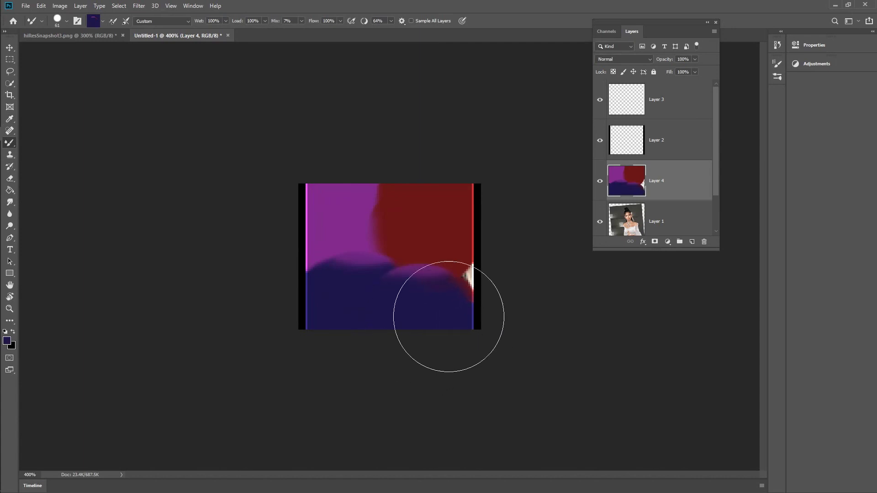
# - Blur the painted colour layer, raising the Gaussian Blur radius above 3.6 pixels so the colours blend softly
pyautogui.click(139, 6)
pyautogui.moveTo(190, 115)
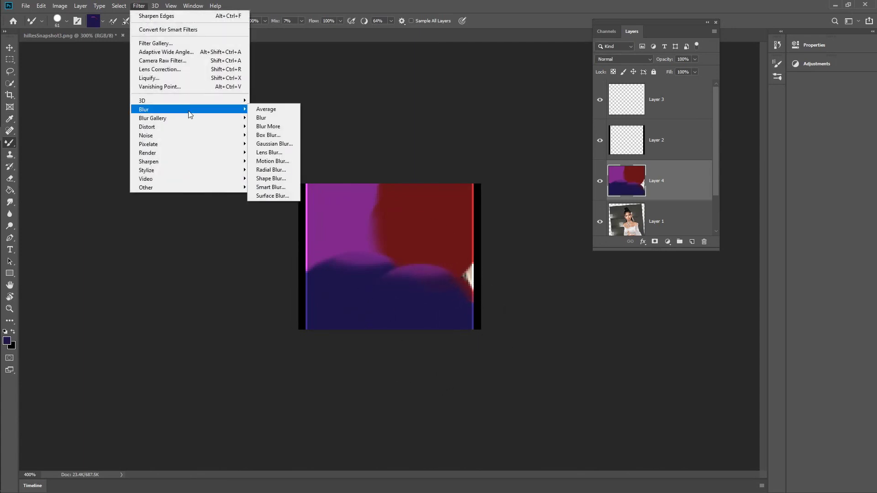
pyautogui.click(274, 152)
pyautogui.press('Return')
pyautogui.click(139, 6)
pyautogui.moveTo(174, 114)
pyautogui.click(288, 144)
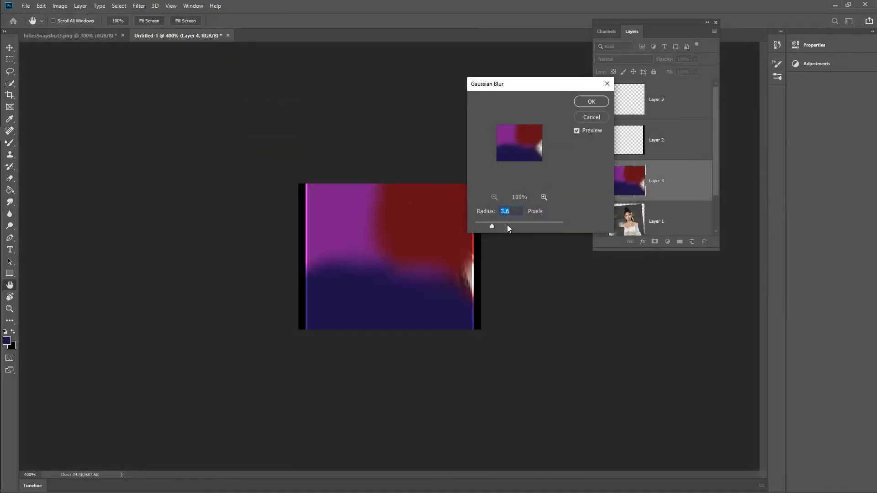
pyautogui.click(508, 226)
pyautogui.click(592, 101)
# - Duplicate the blurred colour layer and merge it down to fill the faded gap, then make another copy of it
pyautogui.hotkey('ctrl', 'j')
pyautogui.rightClick(690, 202)
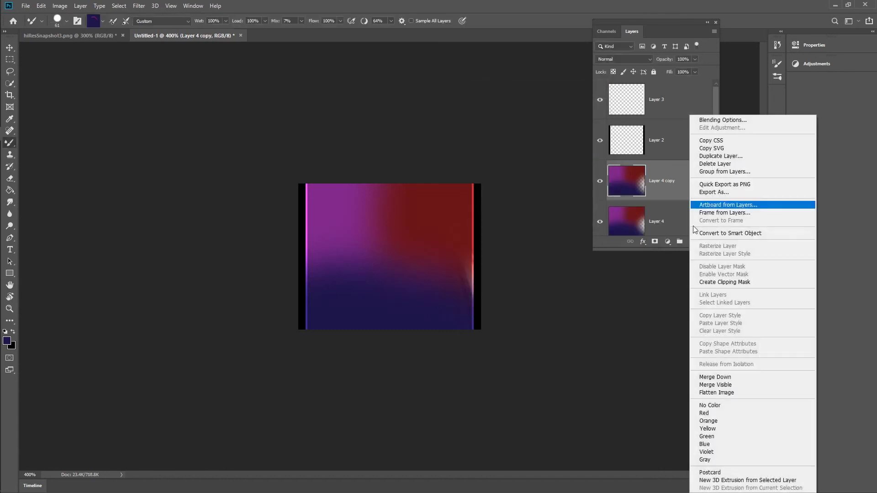
pyautogui.click(715, 377)
pyautogui.moveTo(658, 222); pyautogui.dragTo(691, 242)
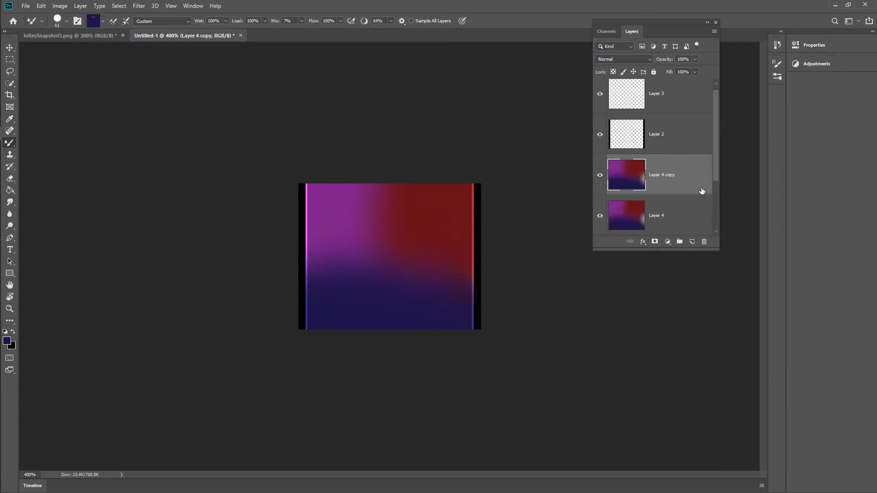
# - Merge the colour layer copy down, duplicate the result, and merge it down again to fill the remaining faded gap
pyautogui.rightClick(701, 191)
pyautogui.click(719, 378)
pyautogui.moveTo(677, 167); pyautogui.dragTo(691, 243)
pyautogui.rightClick(686, 180)
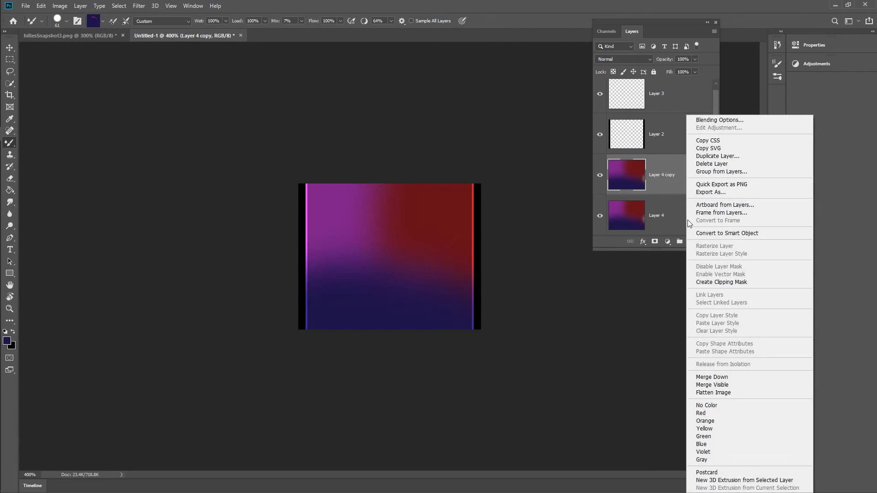
pyautogui.click(714, 377)
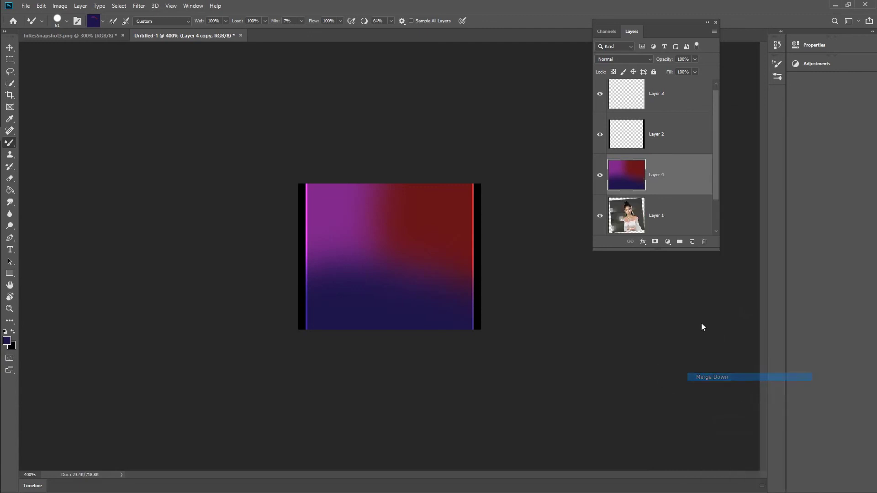
# - Preview blend modes such as Overlay and Hue on the colour layer and set it to Exclusion
pyautogui.click(613, 58)
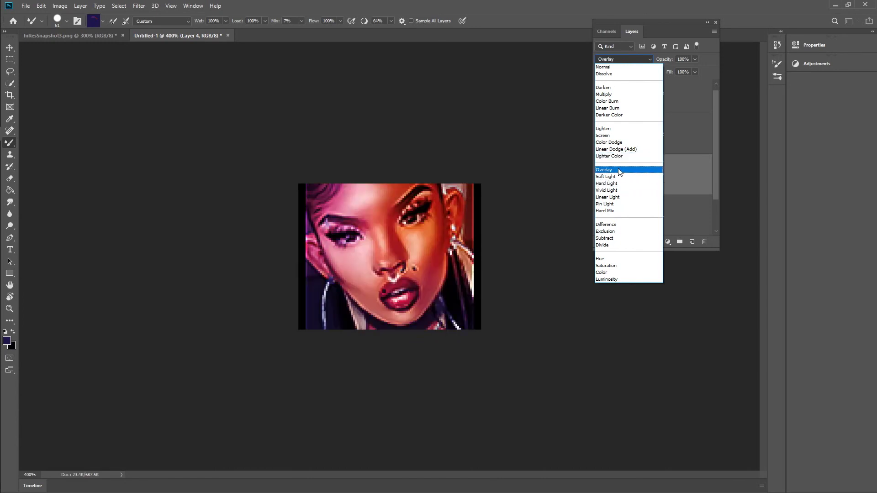
pyautogui.click(687, 135)
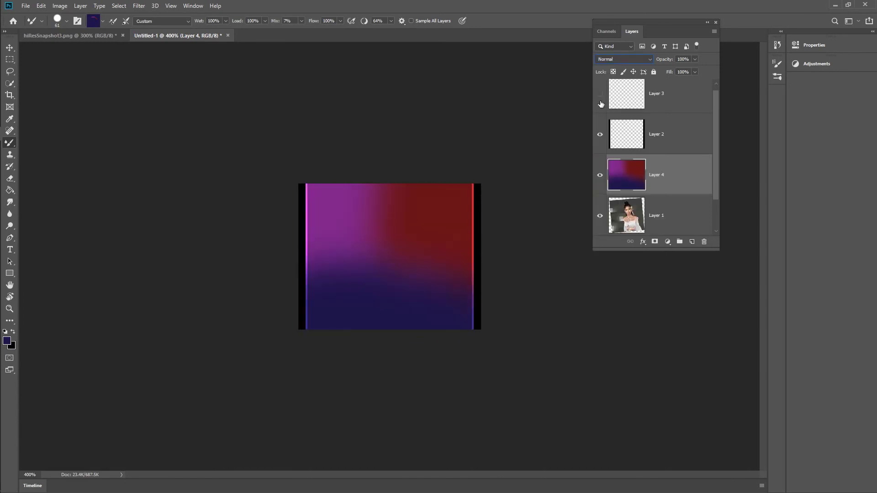
pyautogui.hotkey('ctrl', '-')
pyautogui.hotkey('ctrl', '-')
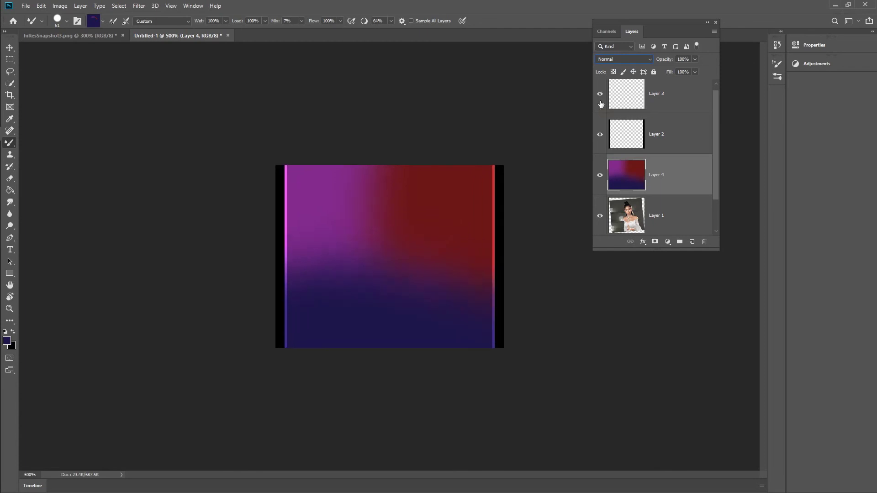
pyautogui.hotkey('ctrl', '-')
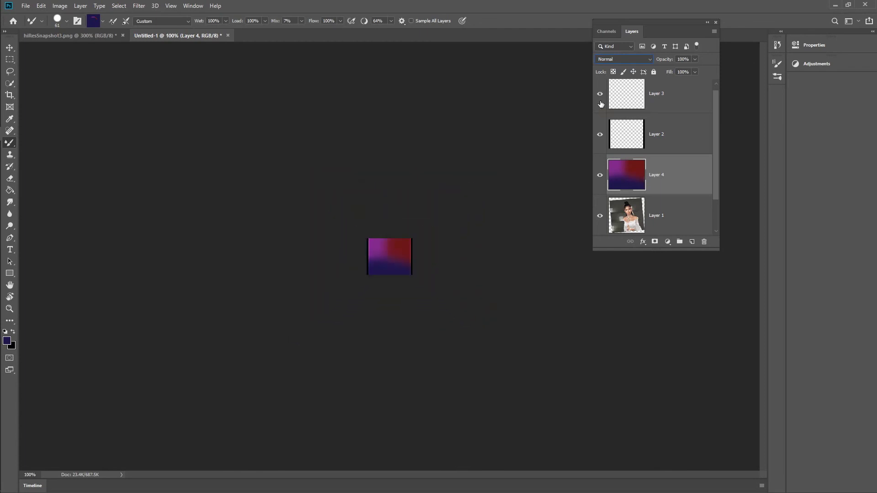
pyautogui.click(629, 61)
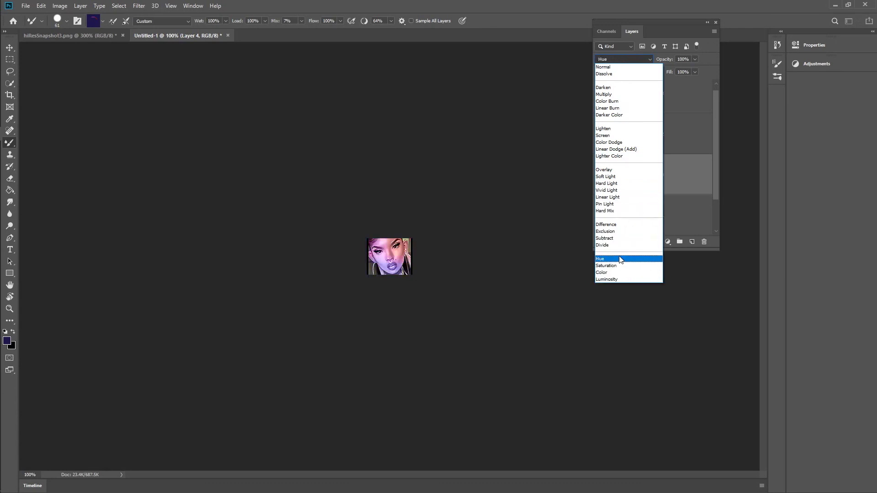
pyautogui.click(617, 232)
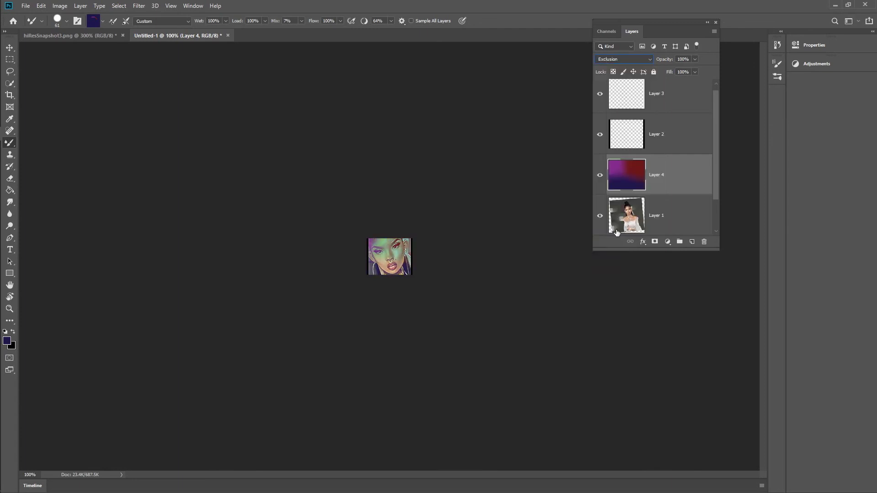
# - Examine the Exclusion effect at different magnifications and compare the icon with the colour layer hidden and shown
pyautogui.hotkey('ctrl', '=')
pyautogui.hotkey('ctrl', '=')
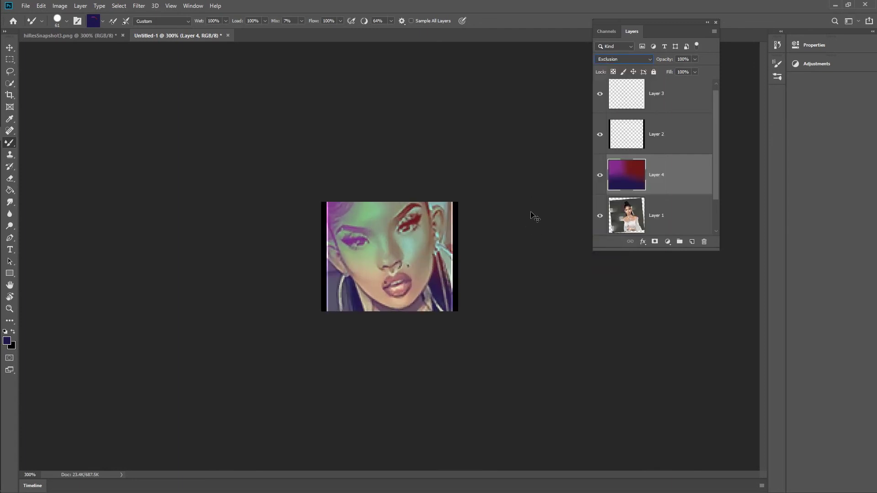
pyautogui.hotkey('ctrl', '-')
pyautogui.hotkey('ctrl', '-')
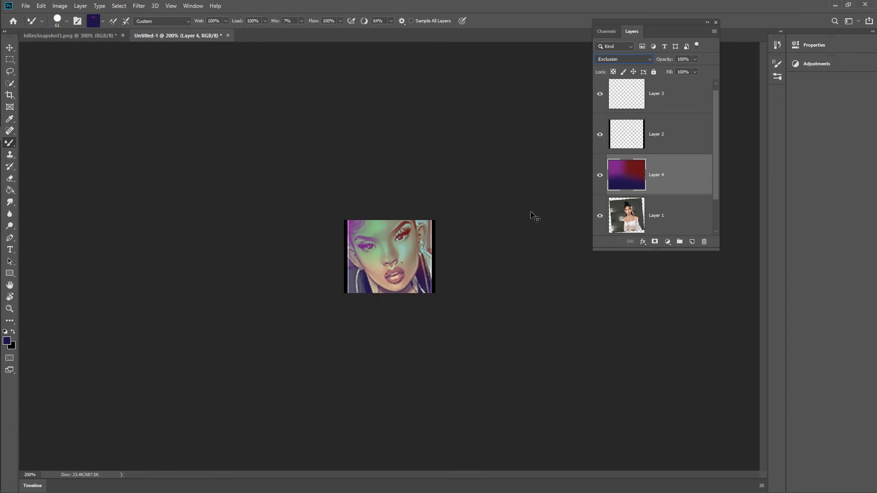
pyautogui.click(599, 182)
pyautogui.click(599, 180)
pyautogui.click(599, 181)
pyautogui.click(599, 180)
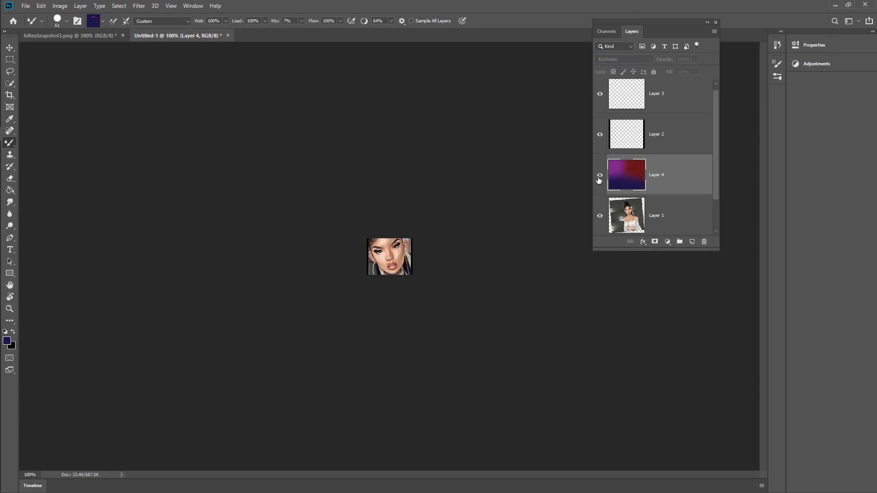
# - Reduce the colour layer's opacity to 49%
pyautogui.click(695, 60)
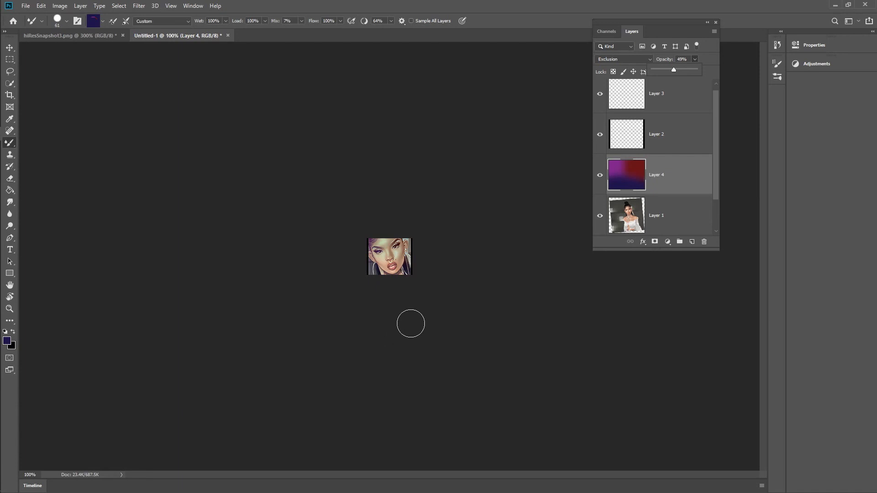
pyautogui.hotkey('ctrl', '+')
pyautogui.hotkey('ctrl', '+')
pyautogui.hotkey('ctrl', '+')
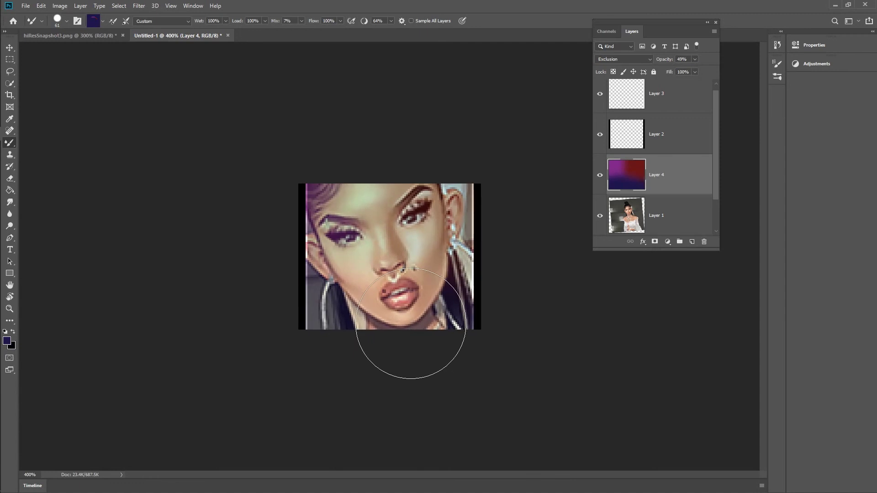
# - Review the retouched portrait in hiResSnapshot3.png and return to the icon document
pyautogui.click(82, 35)
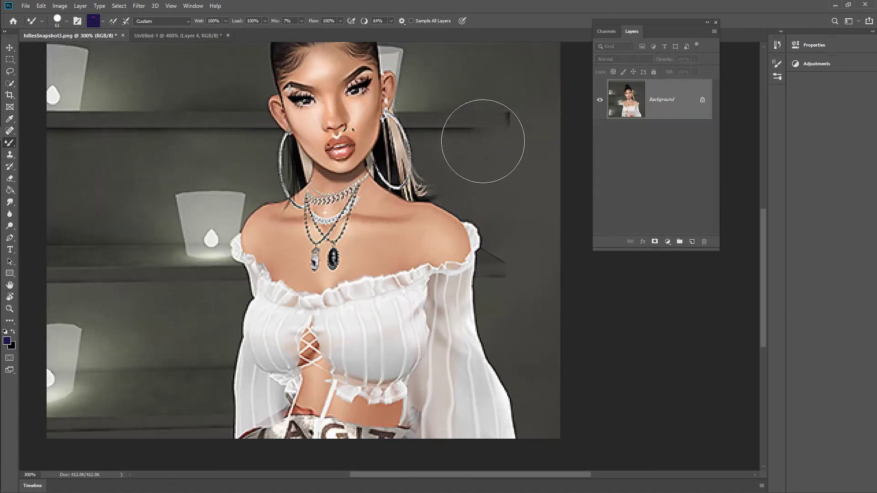
pyautogui.scroll(3, 483, 141)
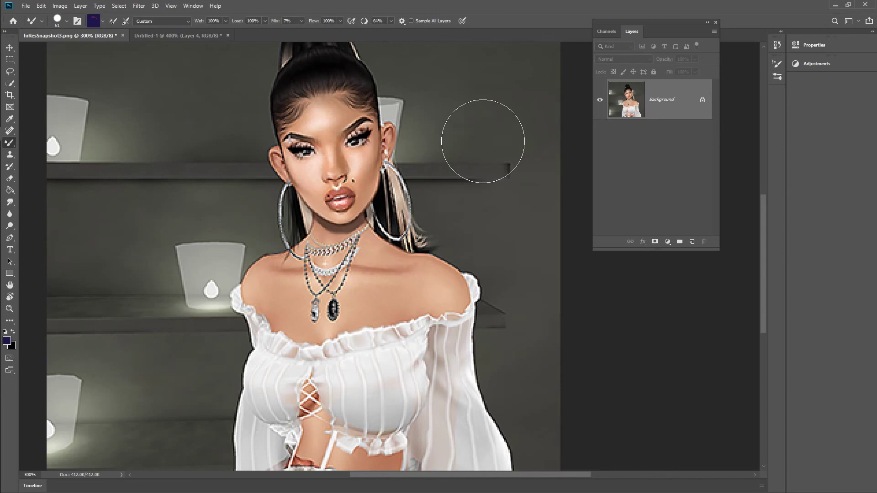
pyautogui.click(173, 36)
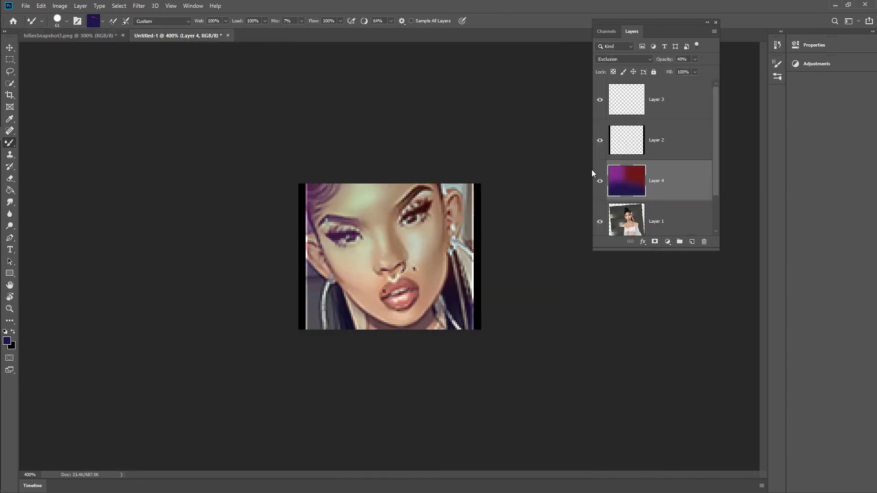